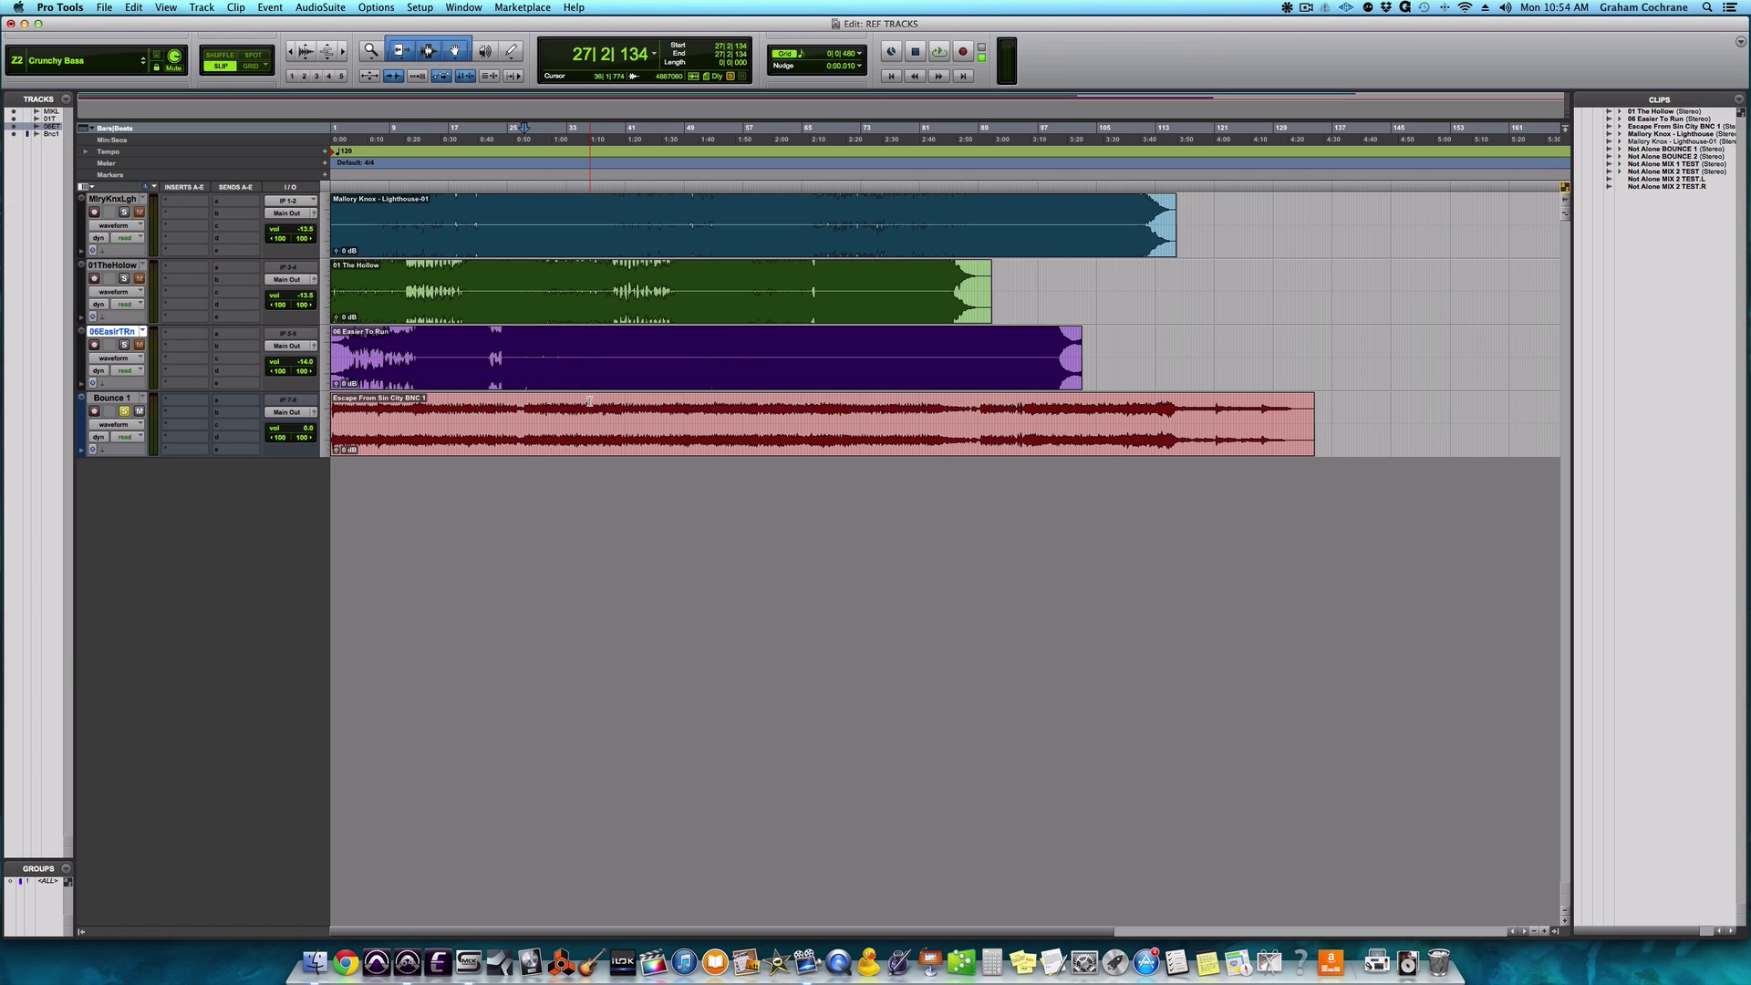
- View the four track faders in the Mix window and return to the Edit window
{"action": "key", "text": "super+equal"}
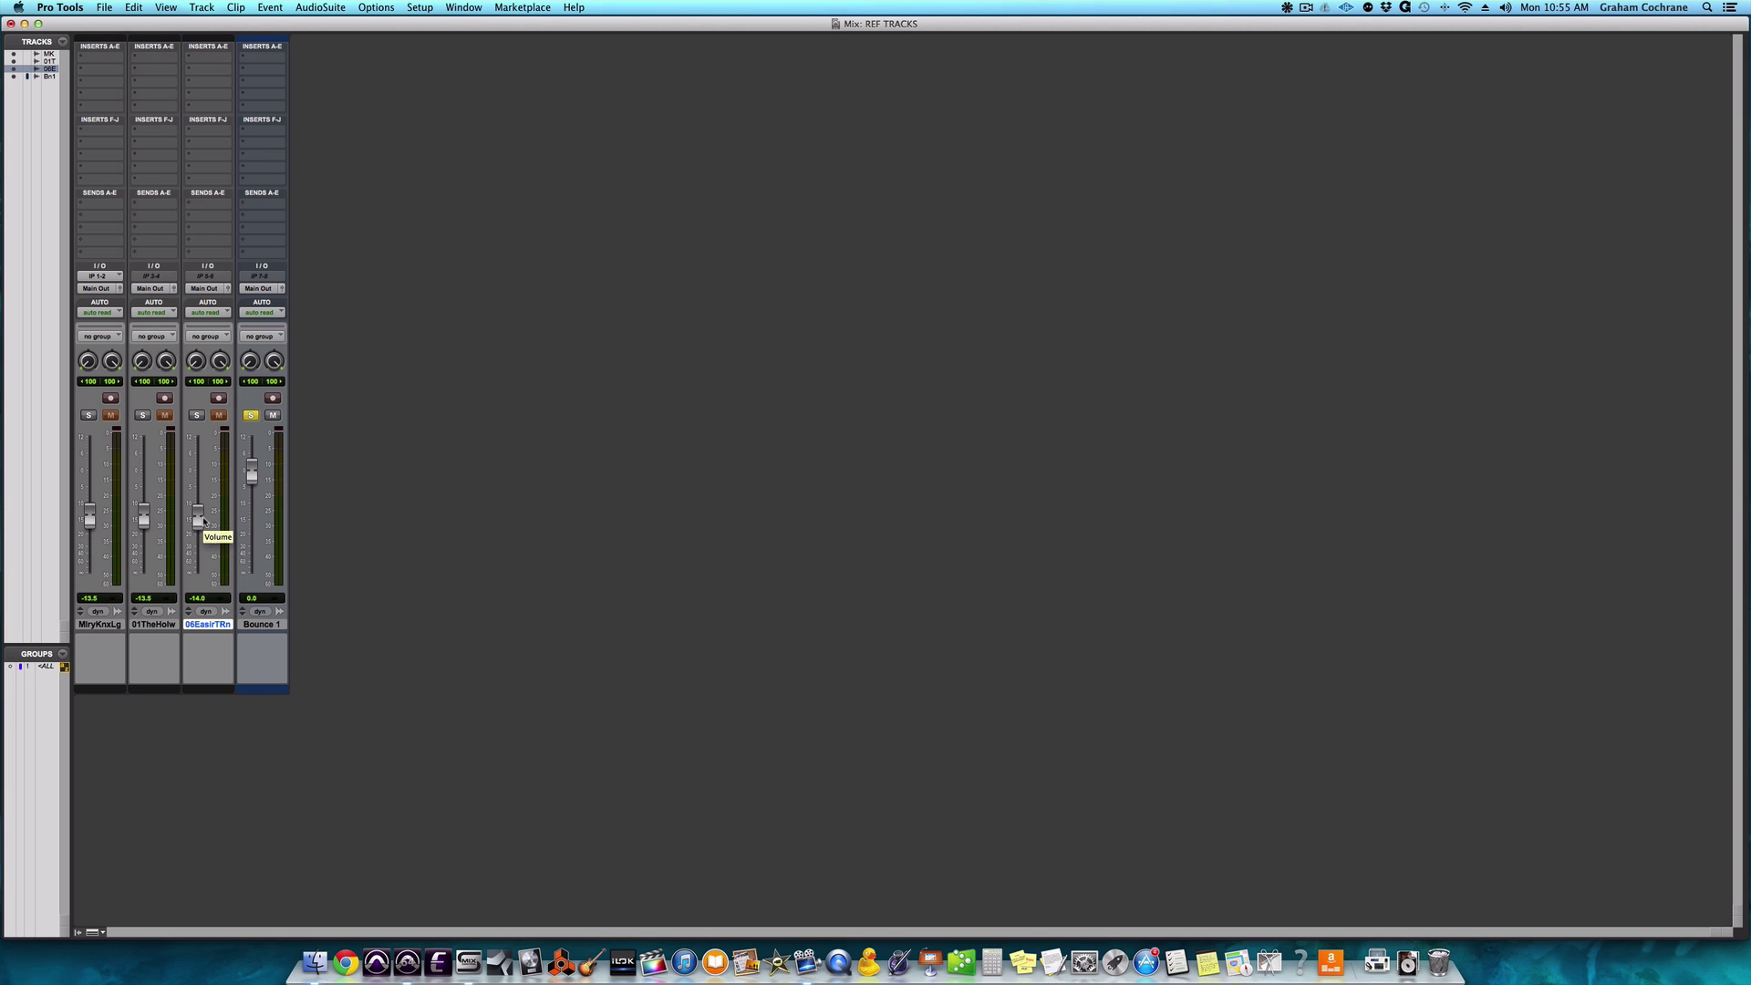
{"action": "key", "text": "super+equal"}
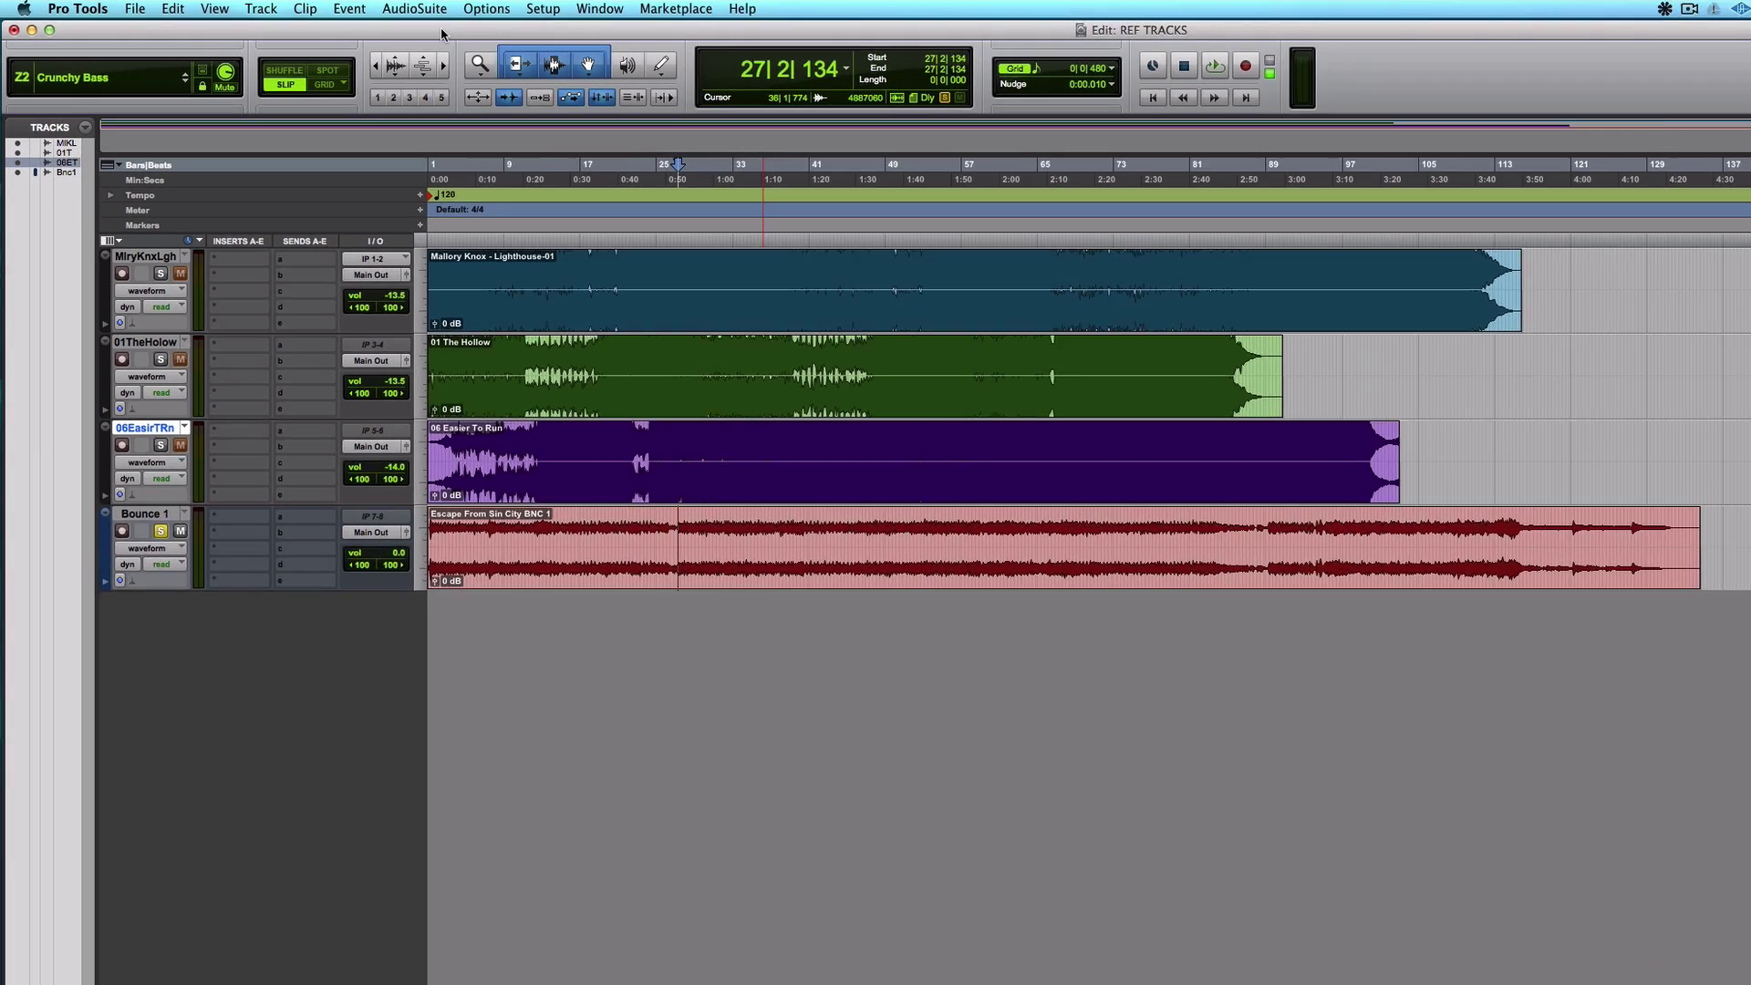
- Set the session's Solo Mode to X-OR (Cancels Previous Solo)
{"action": "left_click", "coordinate": [370, 7]}
{"action": "mouse_move", "coordinate": [841, 547]}
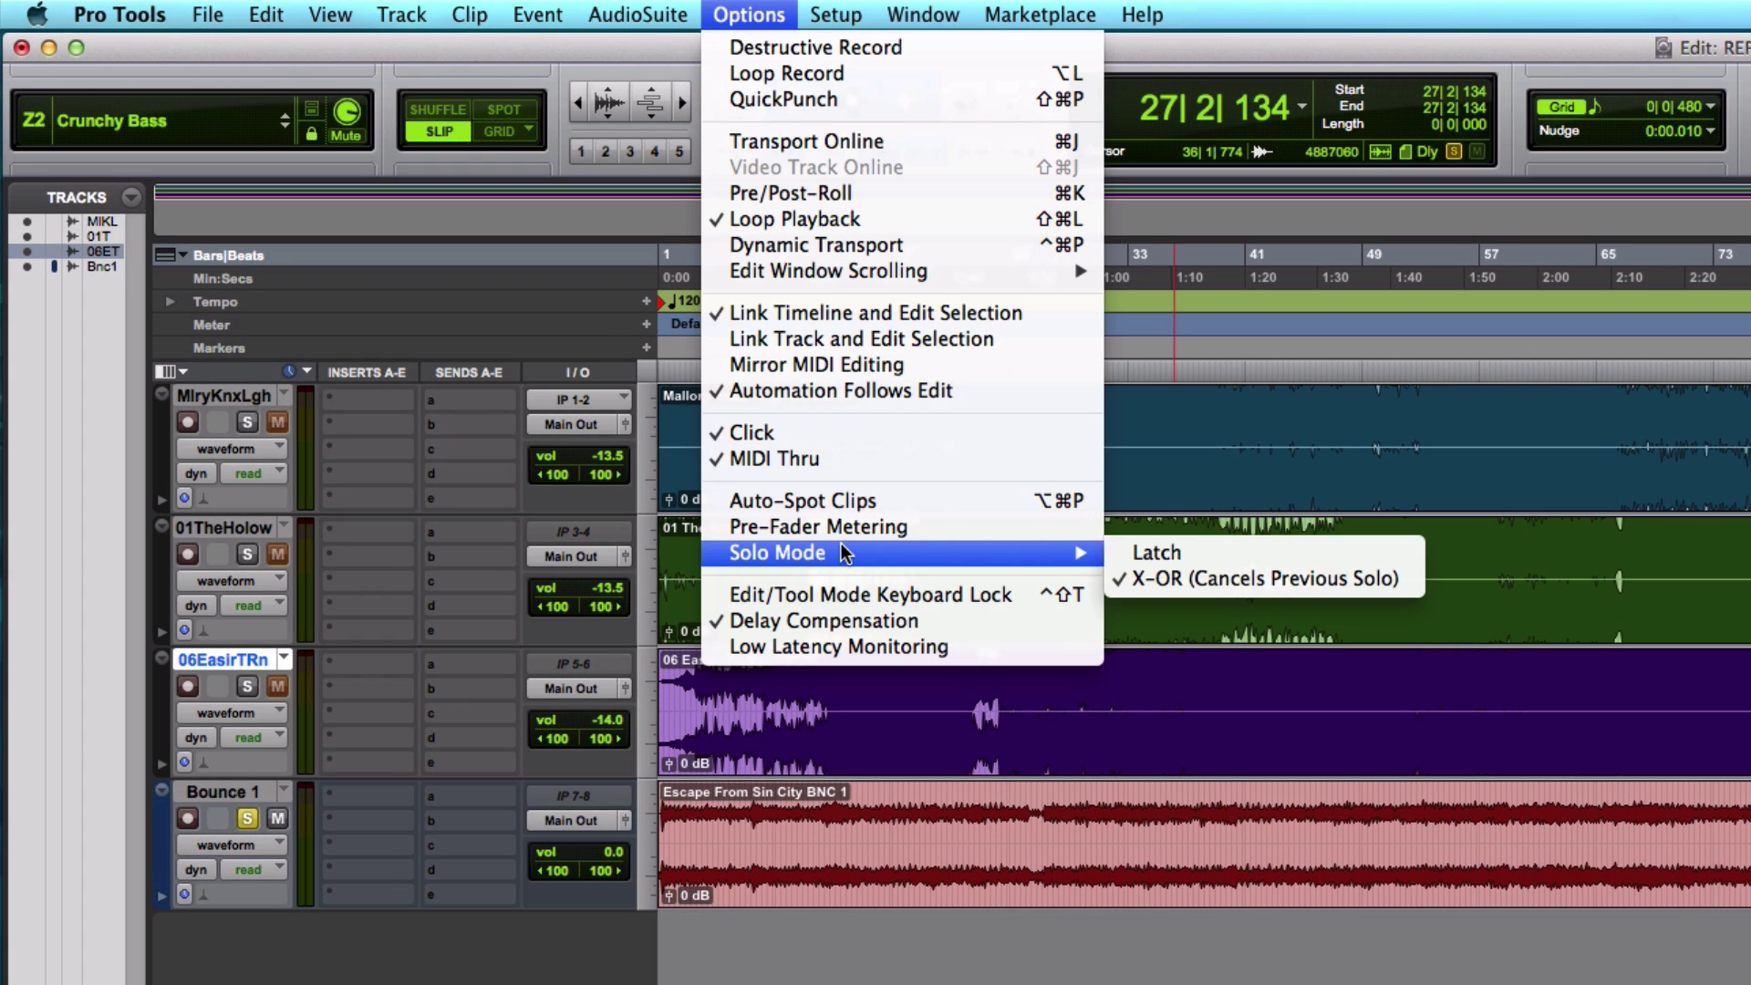
{"action": "left_click", "coordinate": [1231, 584]}
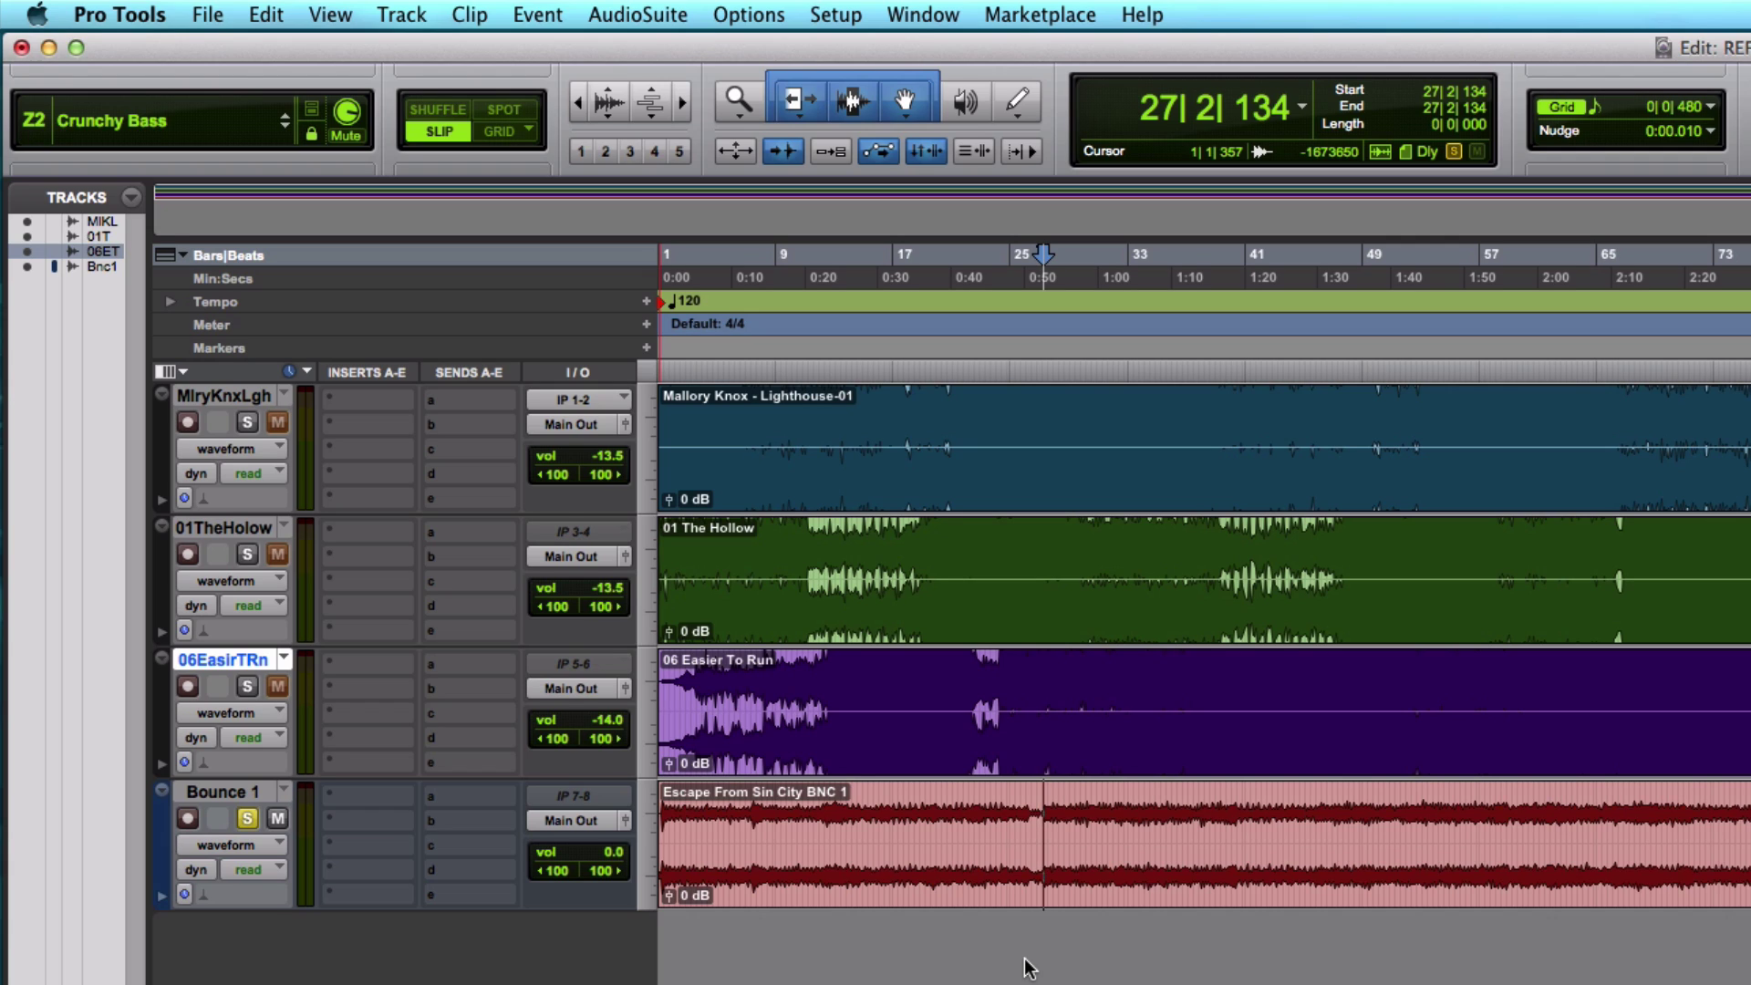
- Listen to the soloed Bounce 1 track from bar 27, and compare it with MlryKnxLgh soloed over the same passage
{"action": "key", "text": "space"}
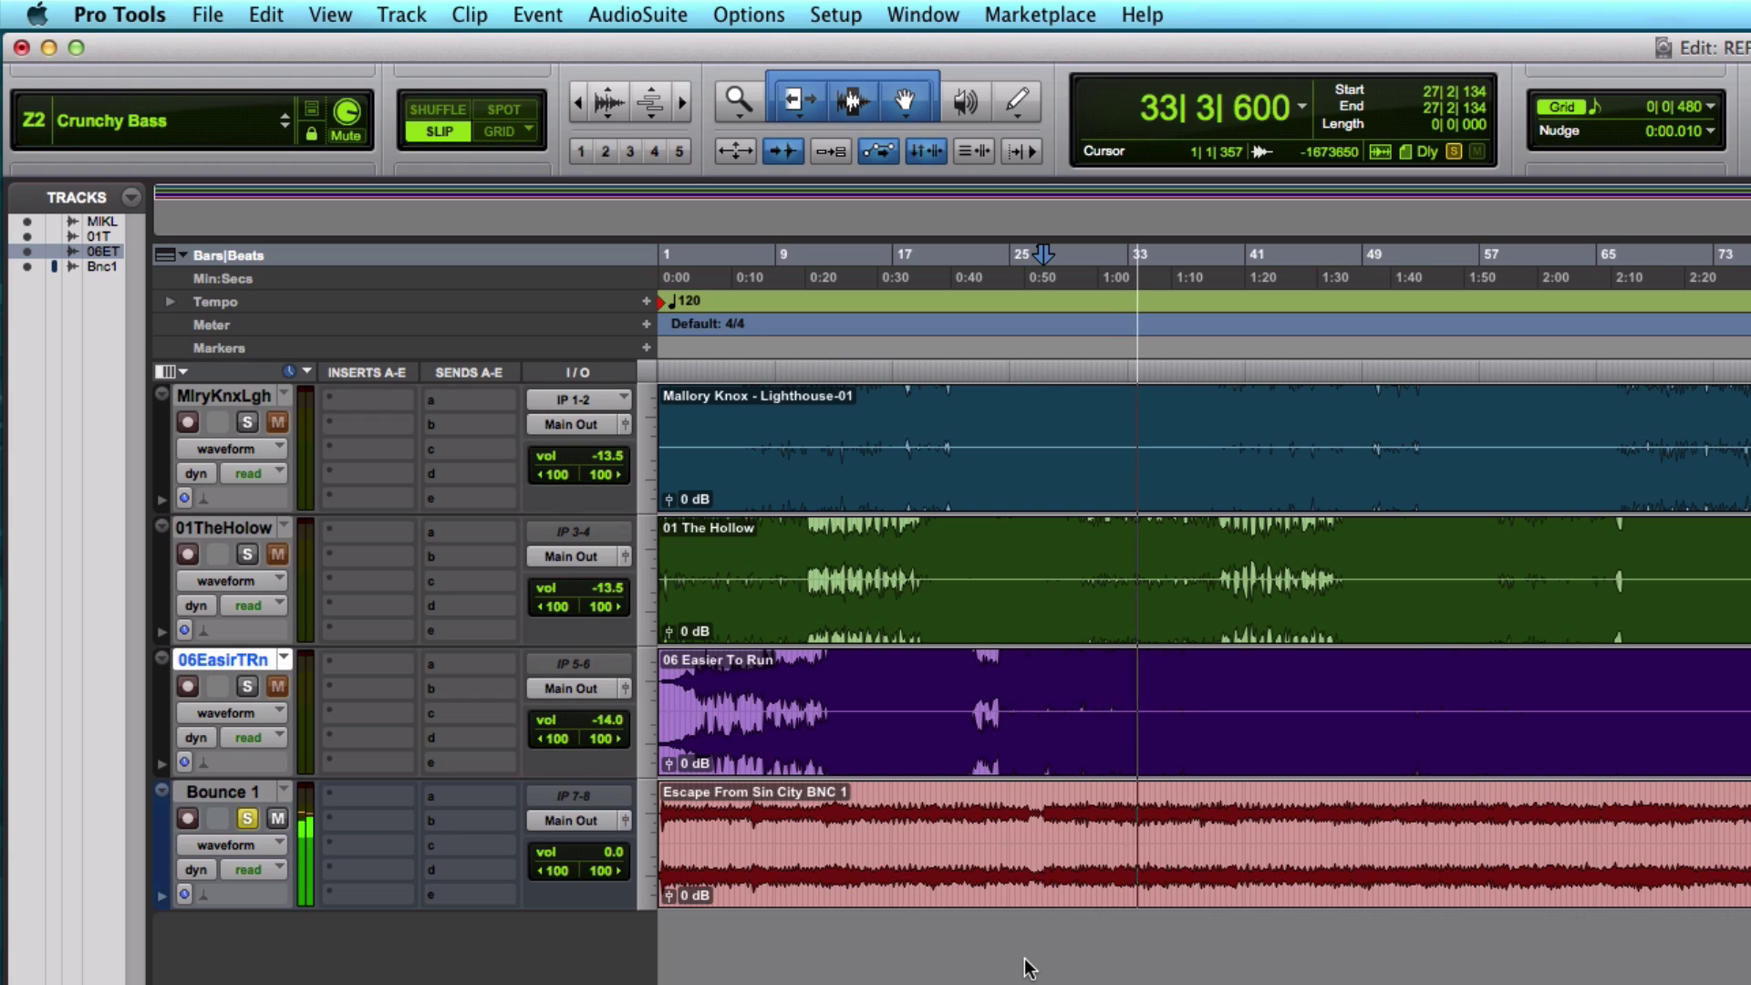
{"action": "key", "text": "space"}
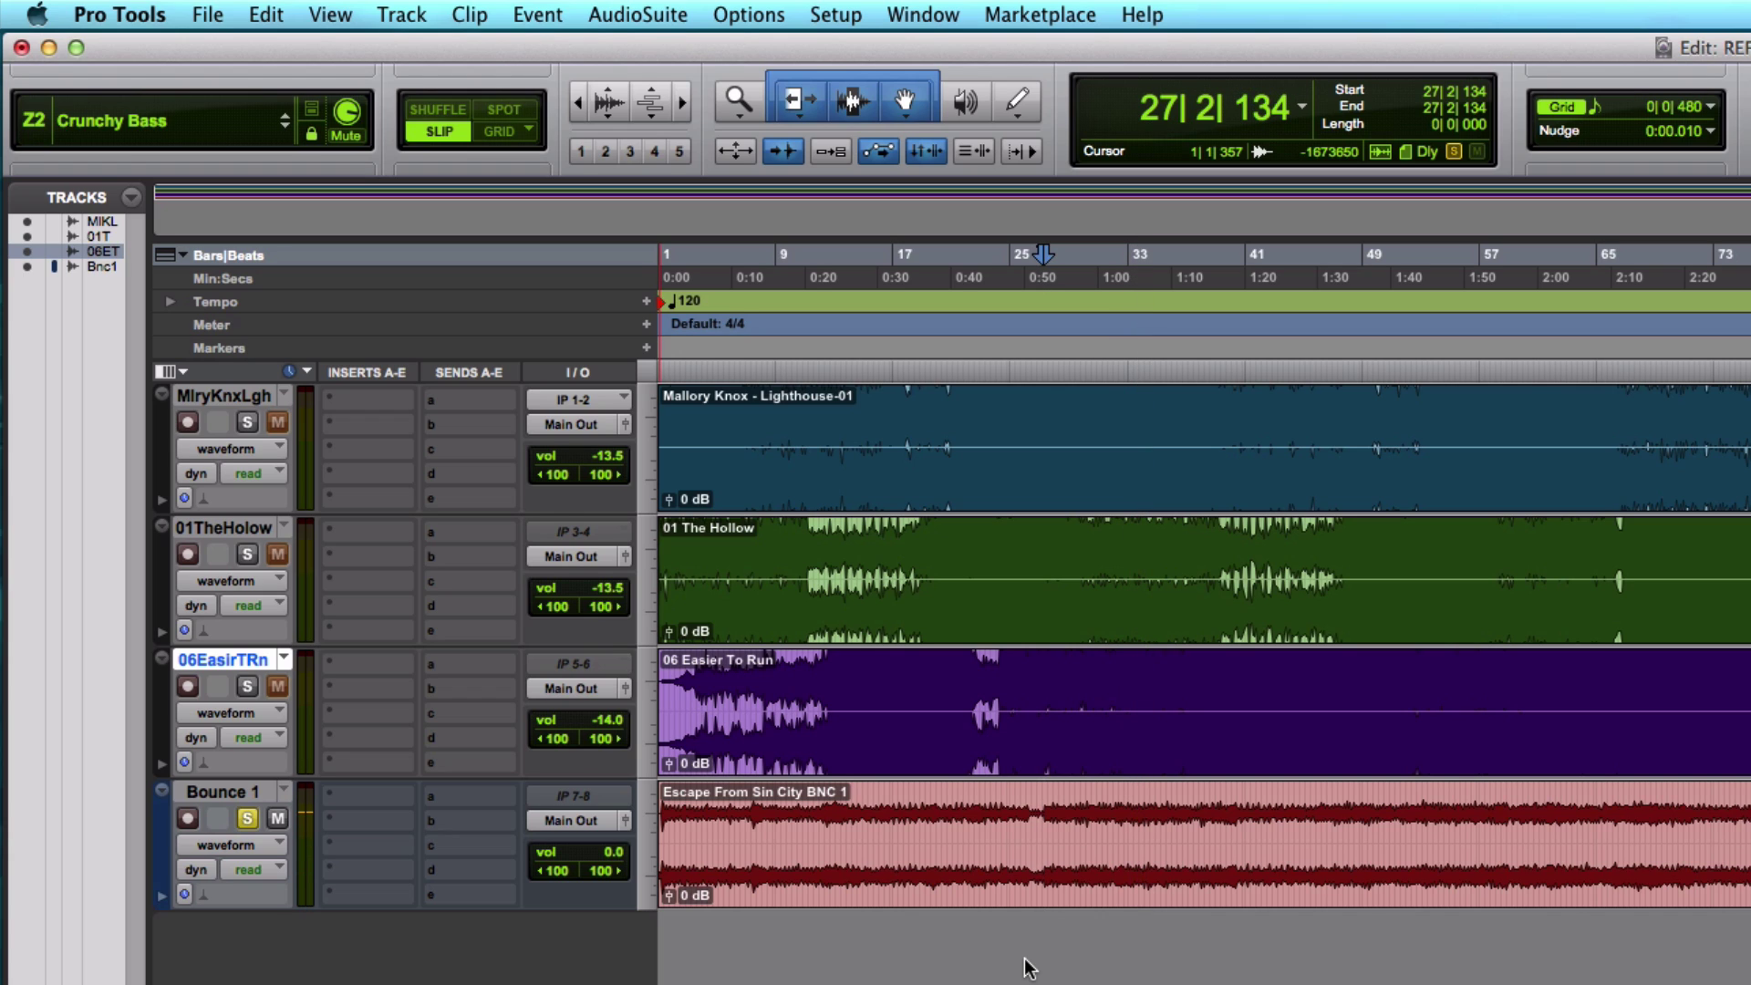
{"action": "left_click", "coordinate": [247, 422]}
{"action": "key", "text": "space"}
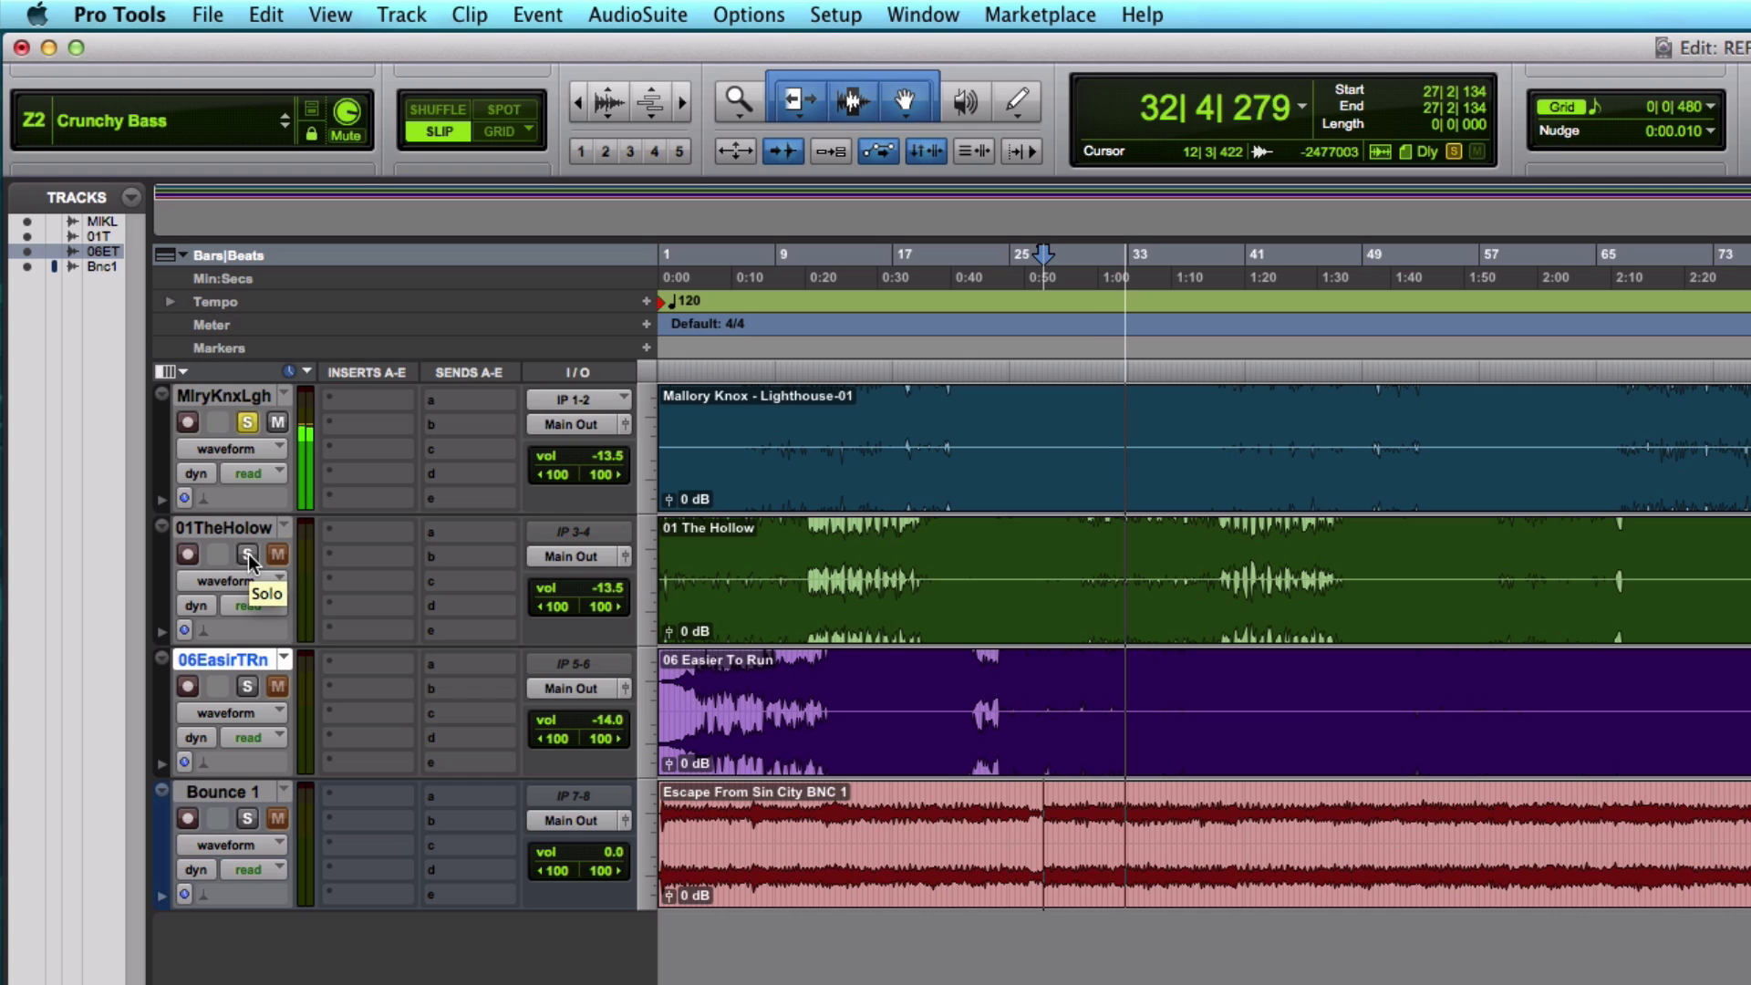
{"action": "key", "text": "space"}
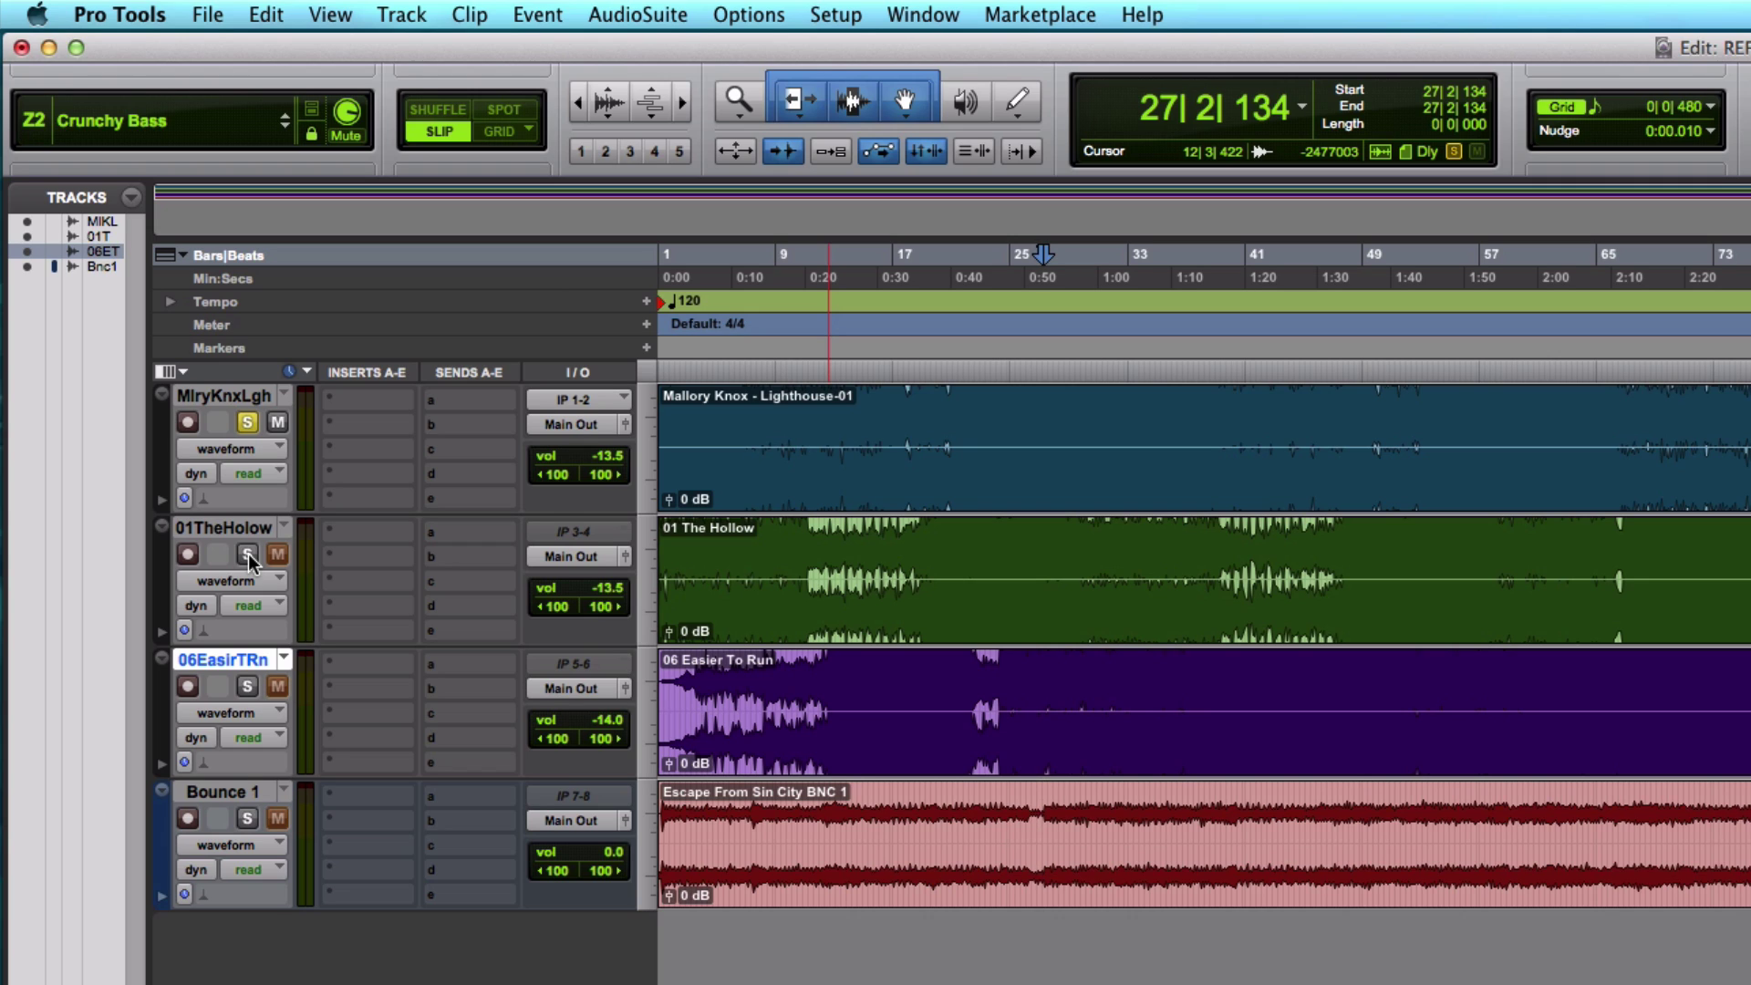
- Play the soloed MlryKnxLgh track from bar 27, switch the solo to Bounce 1 during playback, and stop
{"action": "key", "text": "space"}
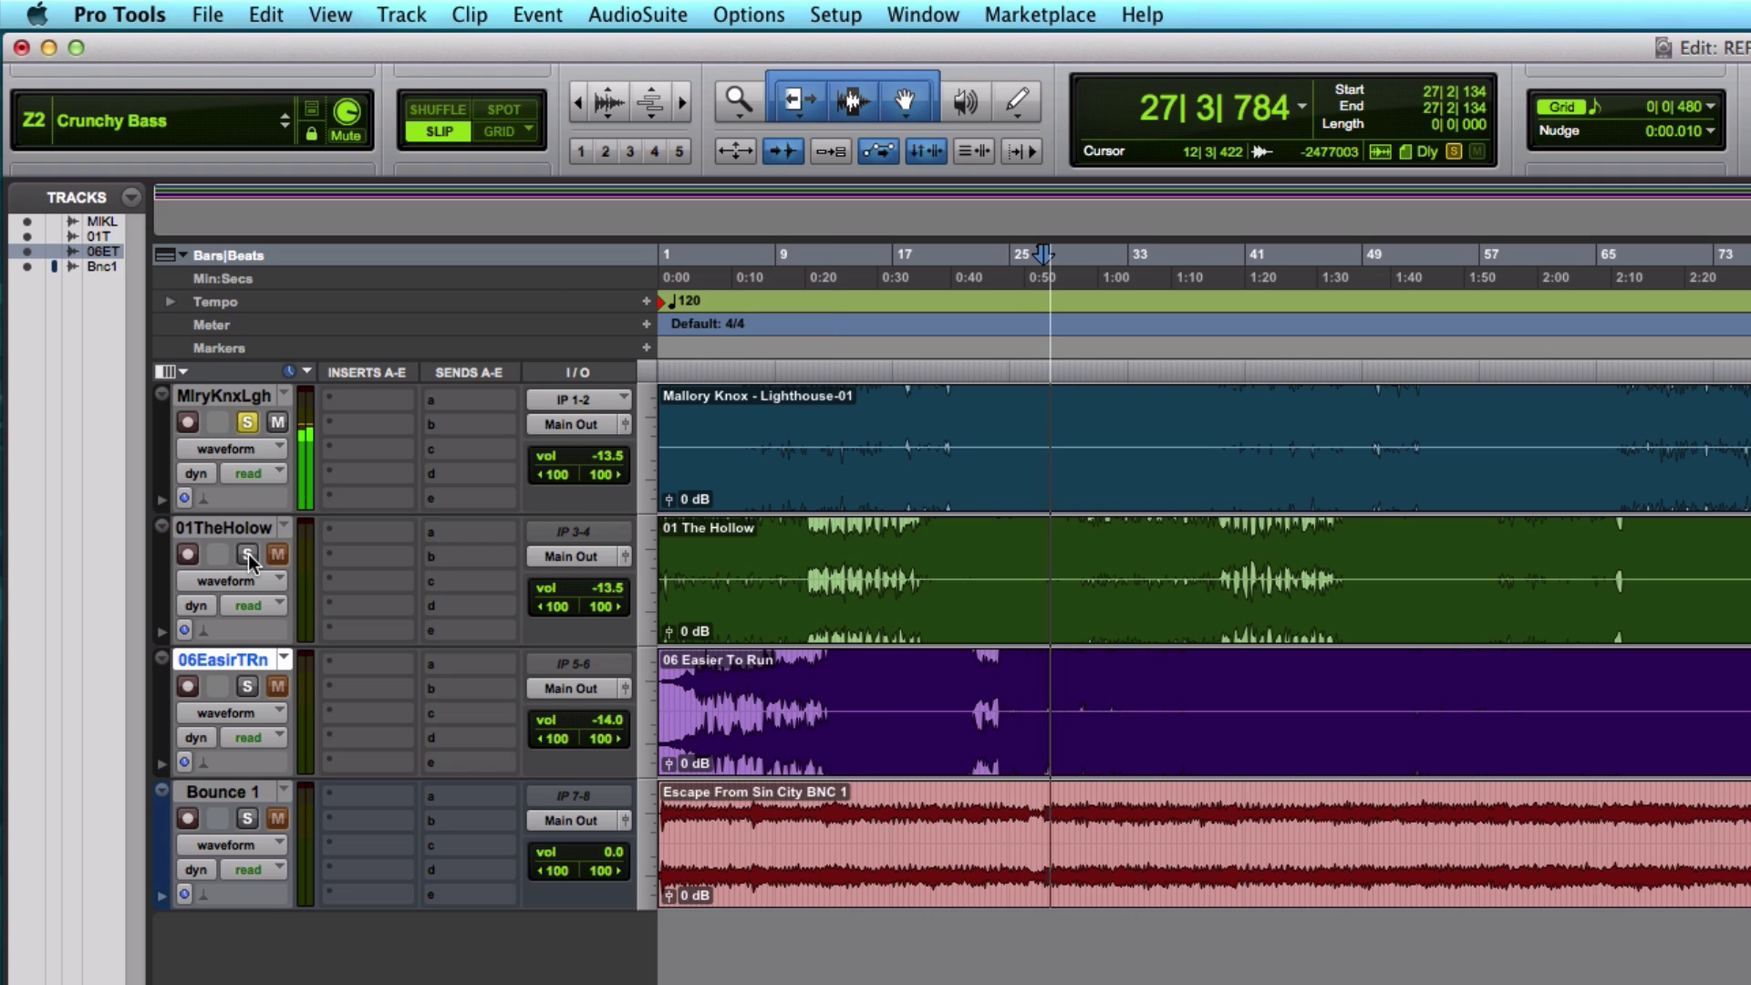
{"action": "left_click", "coordinate": [244, 823]}
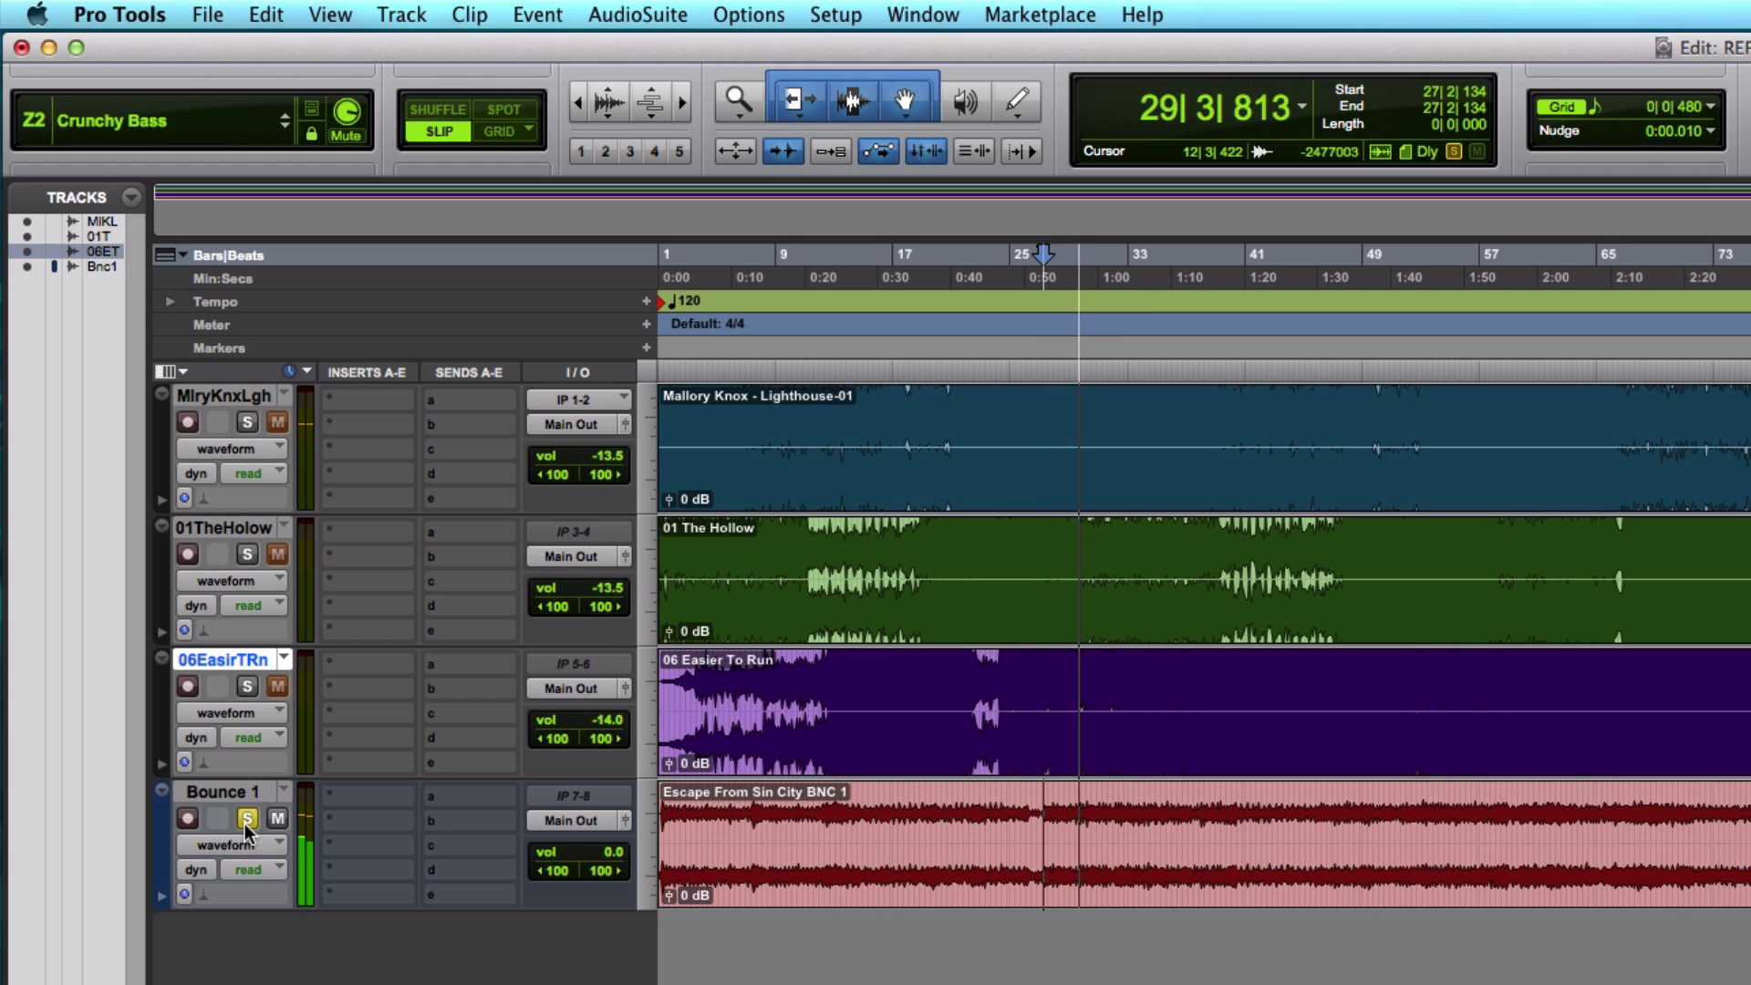
{"action": "key", "text": "space"}
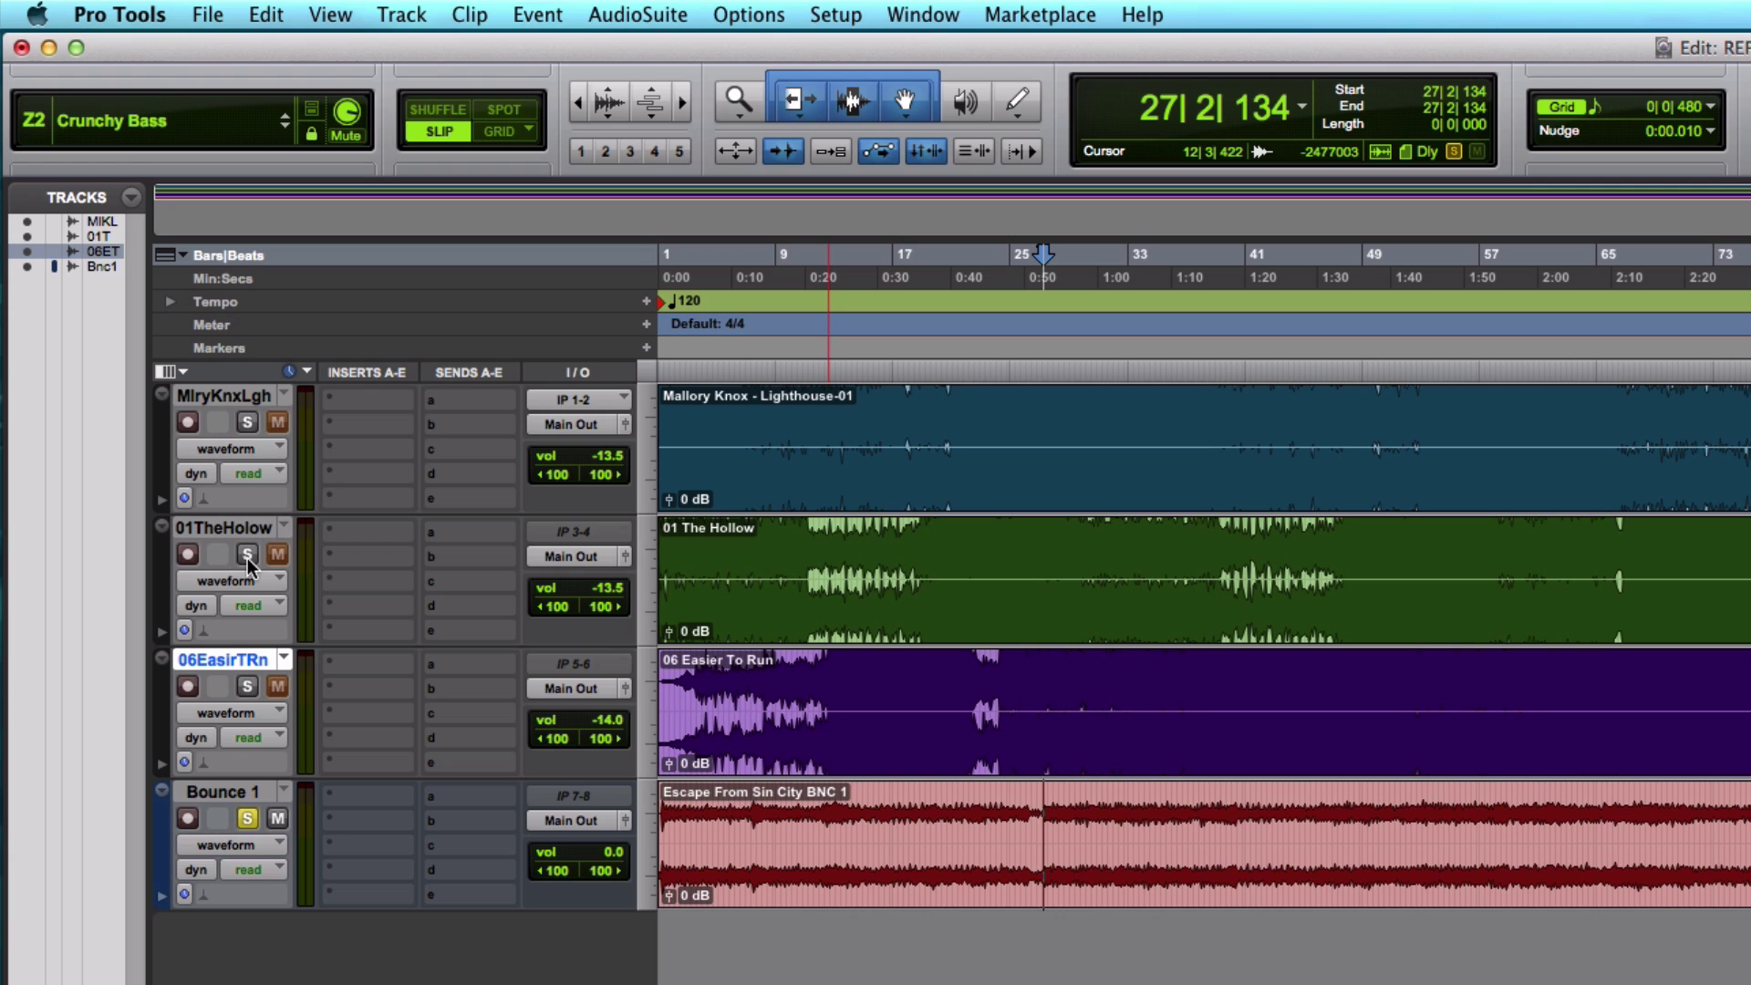
- Play Bounce 1 from bar 27, switch the solo to the 01TheHolow track during playback, and stop
{"action": "key", "text": "space"}
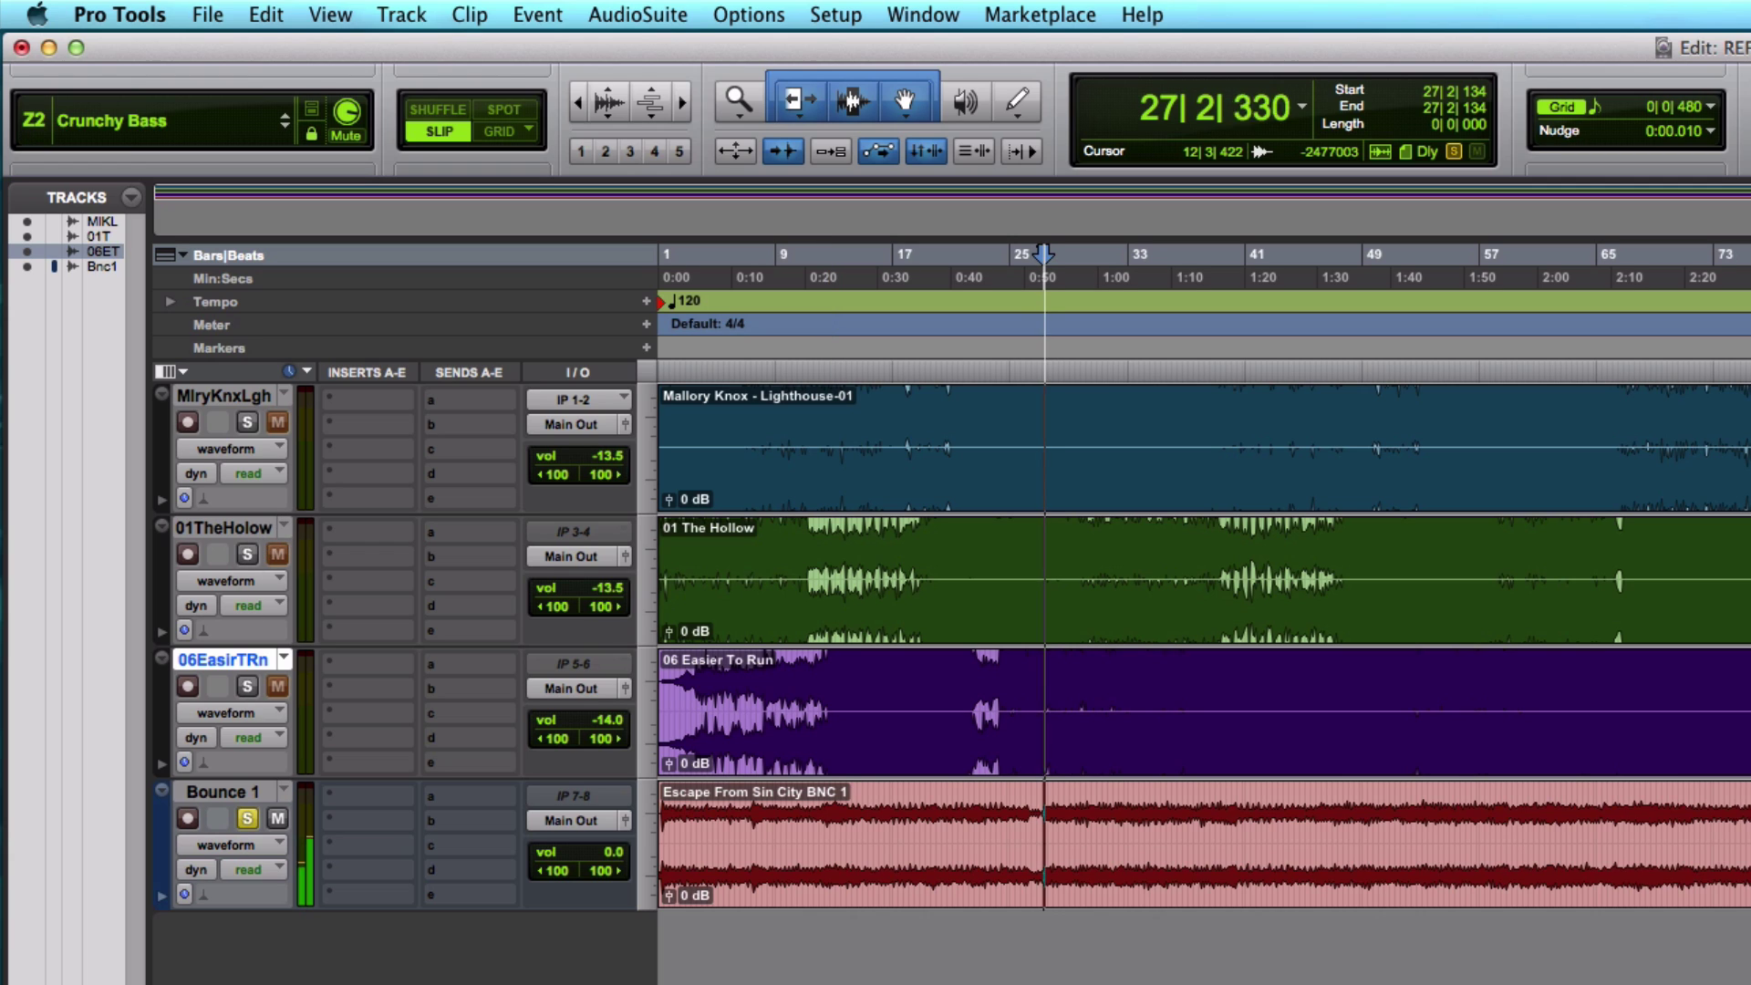
{"action": "left_click", "coordinate": [245, 554]}
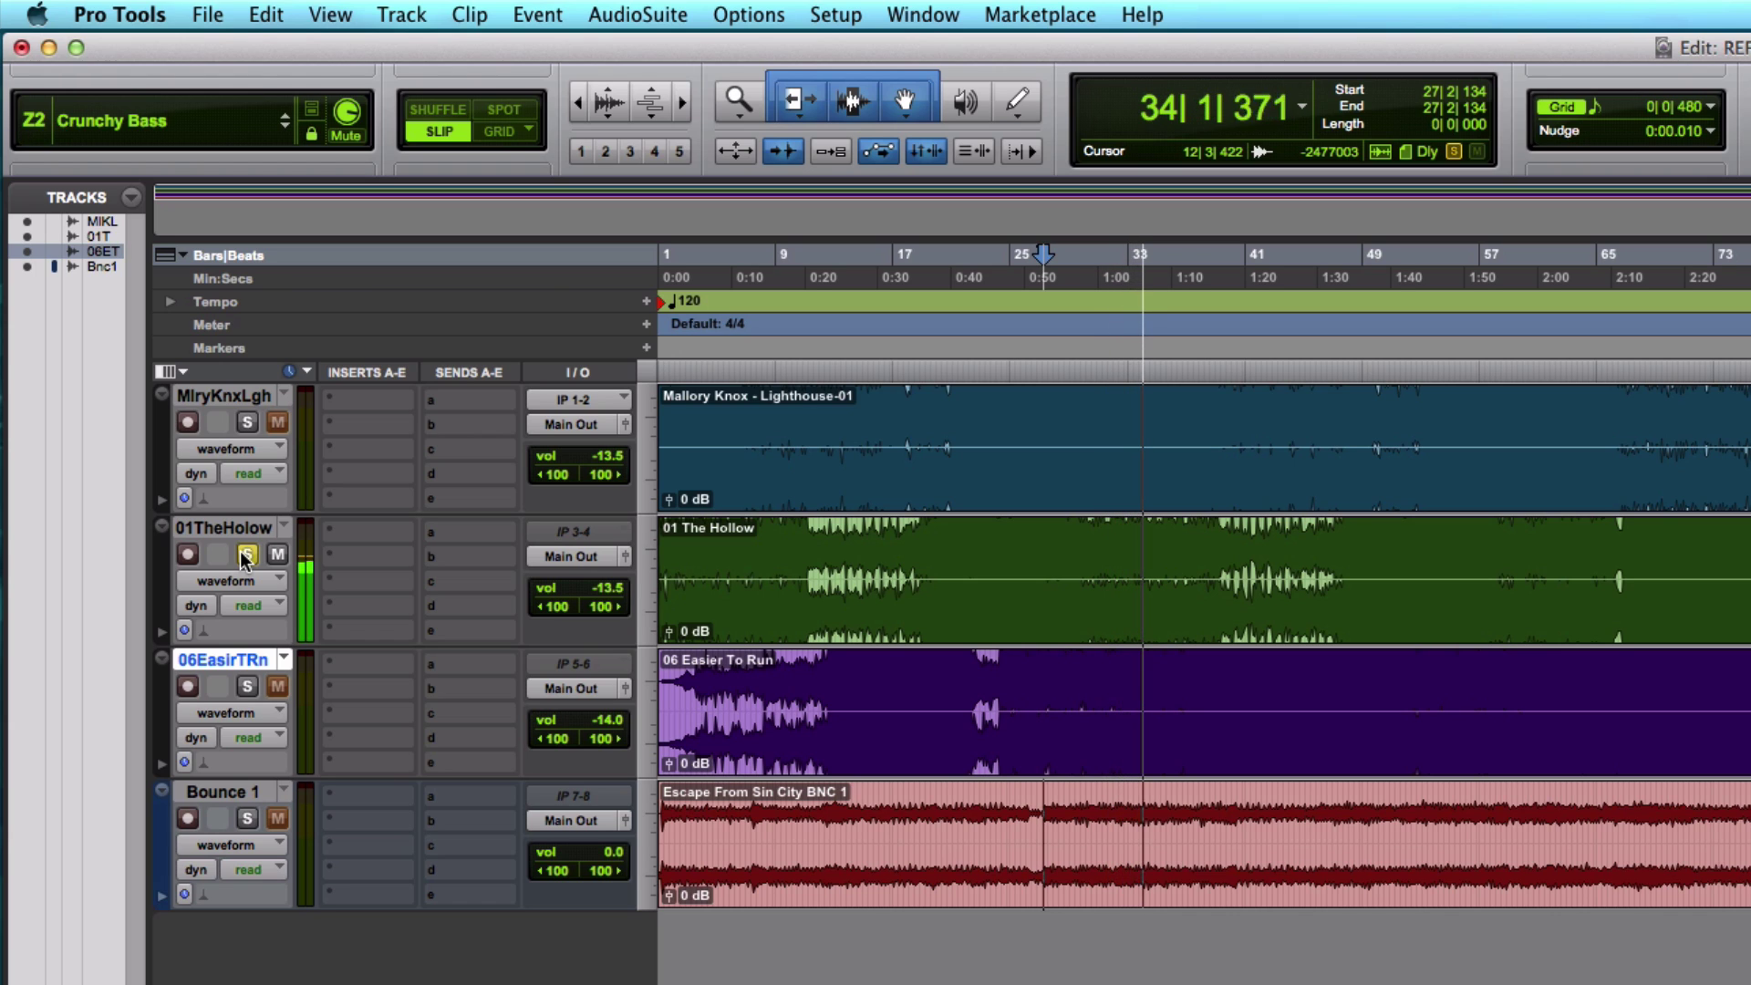
{"action": "key", "text": "space"}
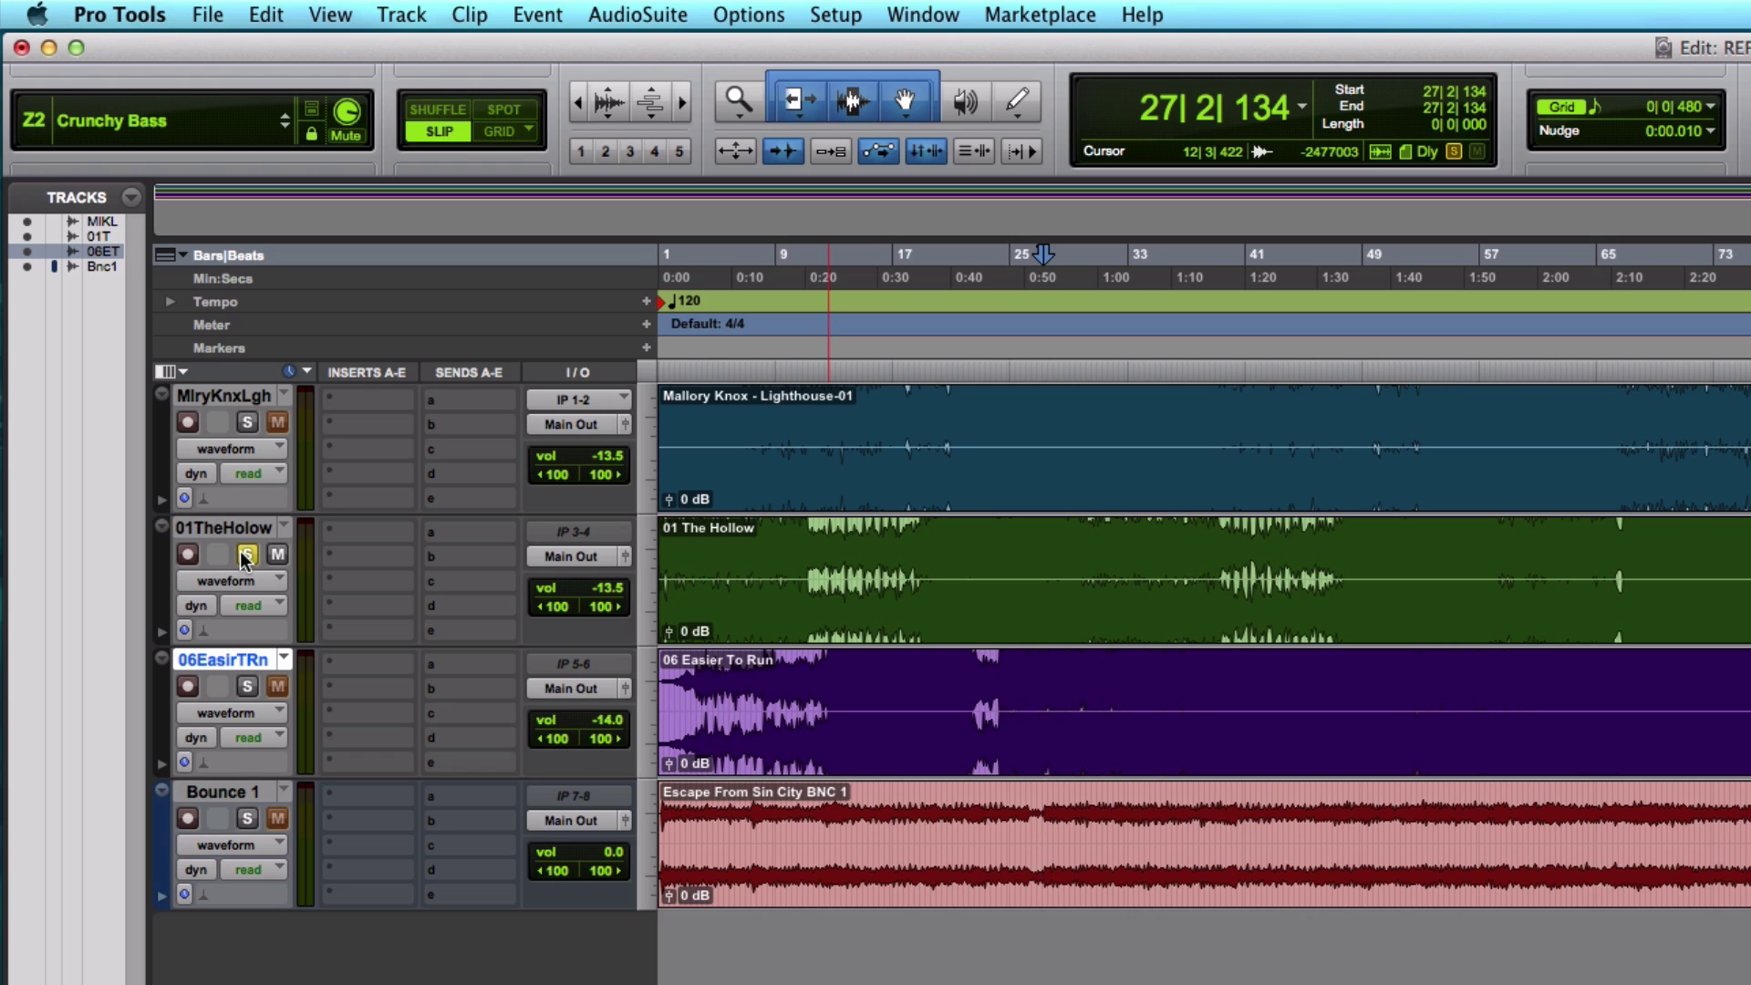
- Play 01TheHolow from bar 27, switch the solo to MlryKnxLgh and back during playback to compare the two references
{"action": "key", "text": "space"}
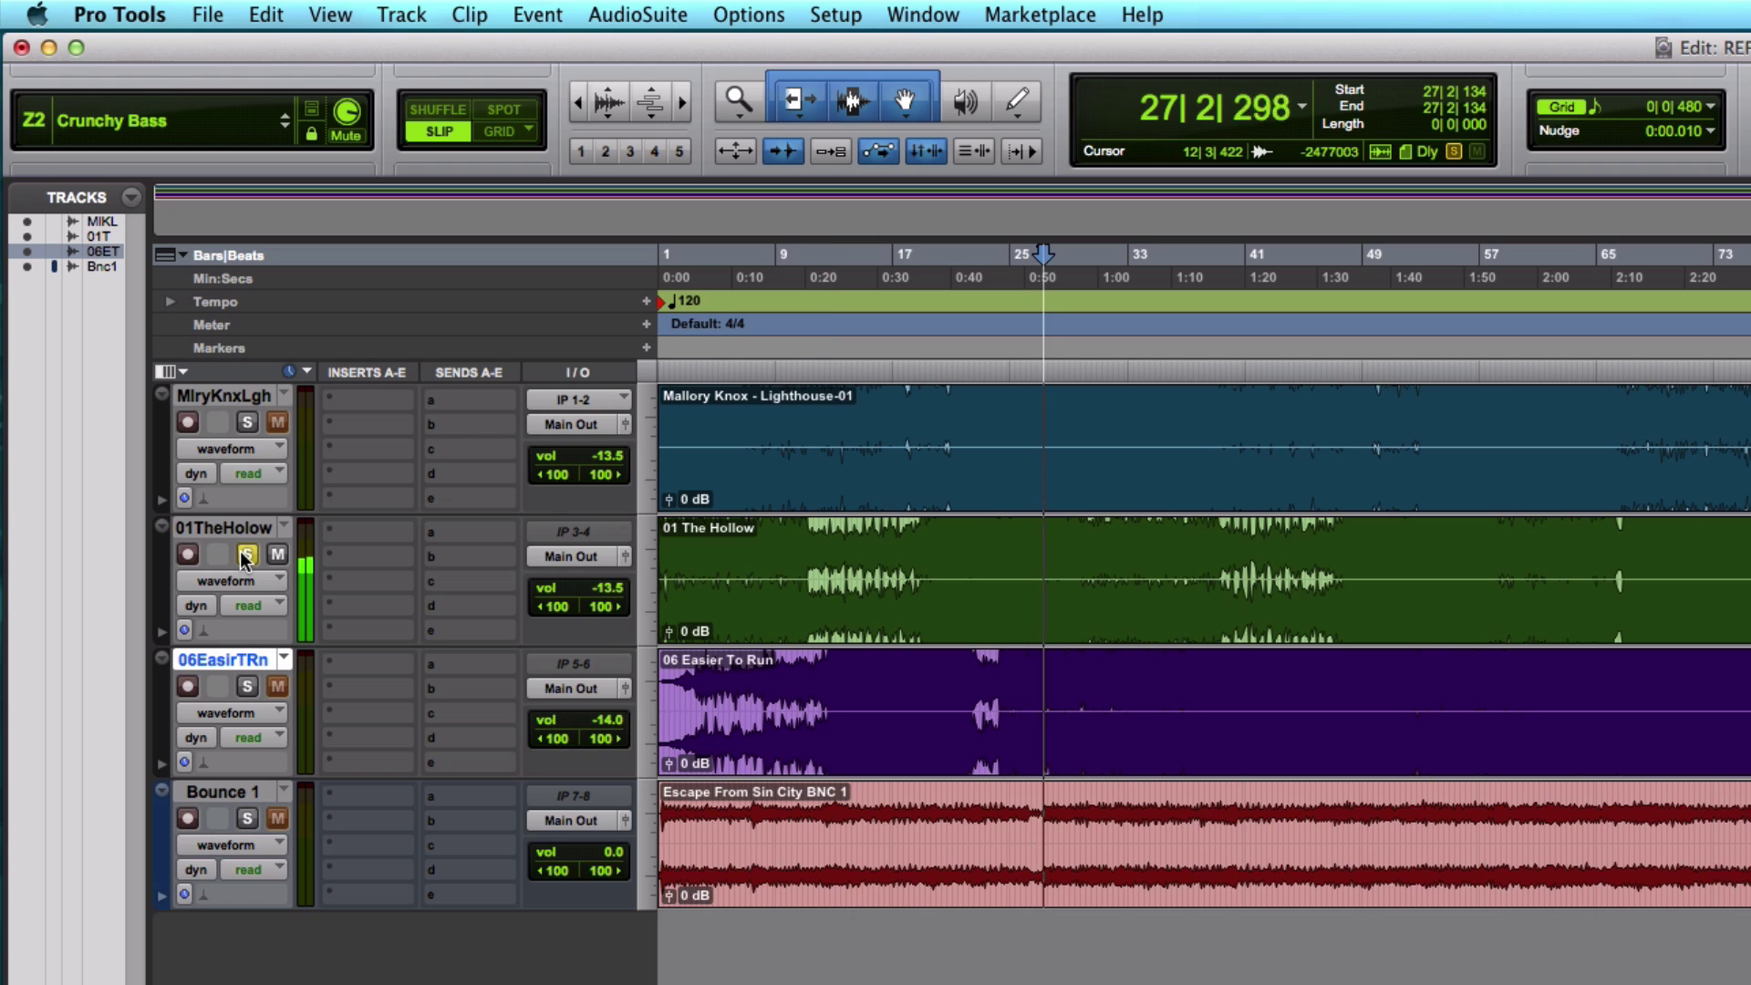
{"action": "left_click", "coordinate": [247, 422]}
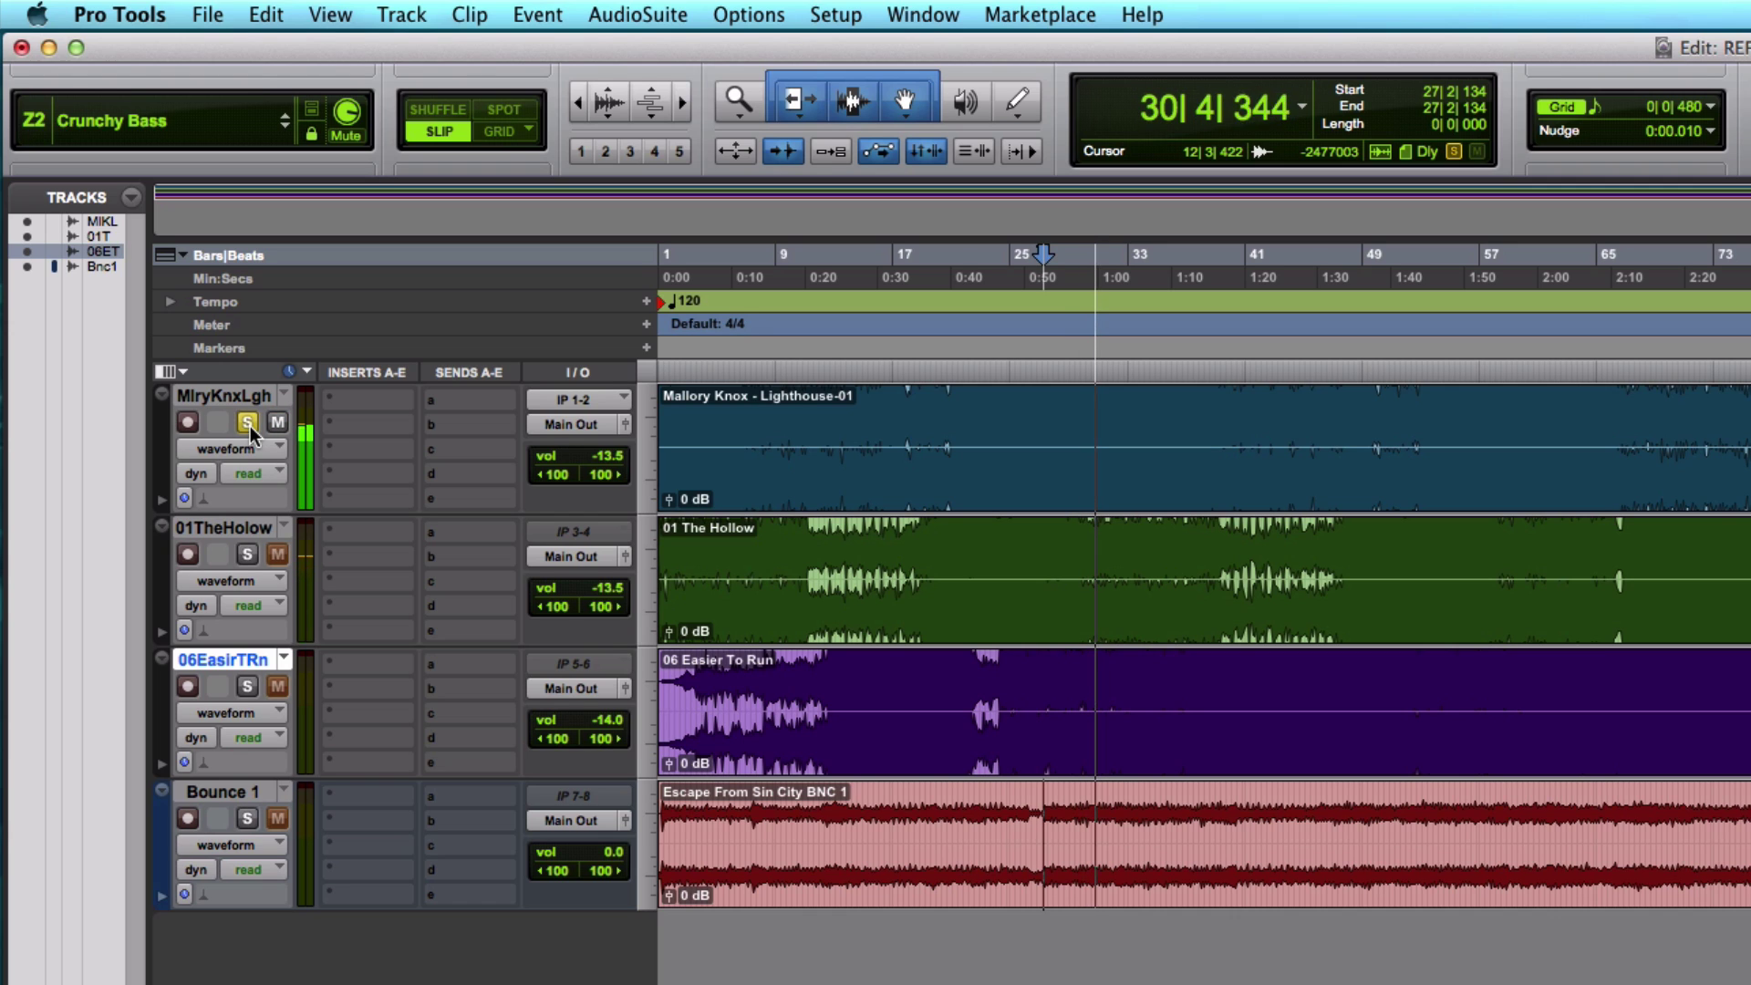
{"action": "left_click", "coordinate": [247, 555]}
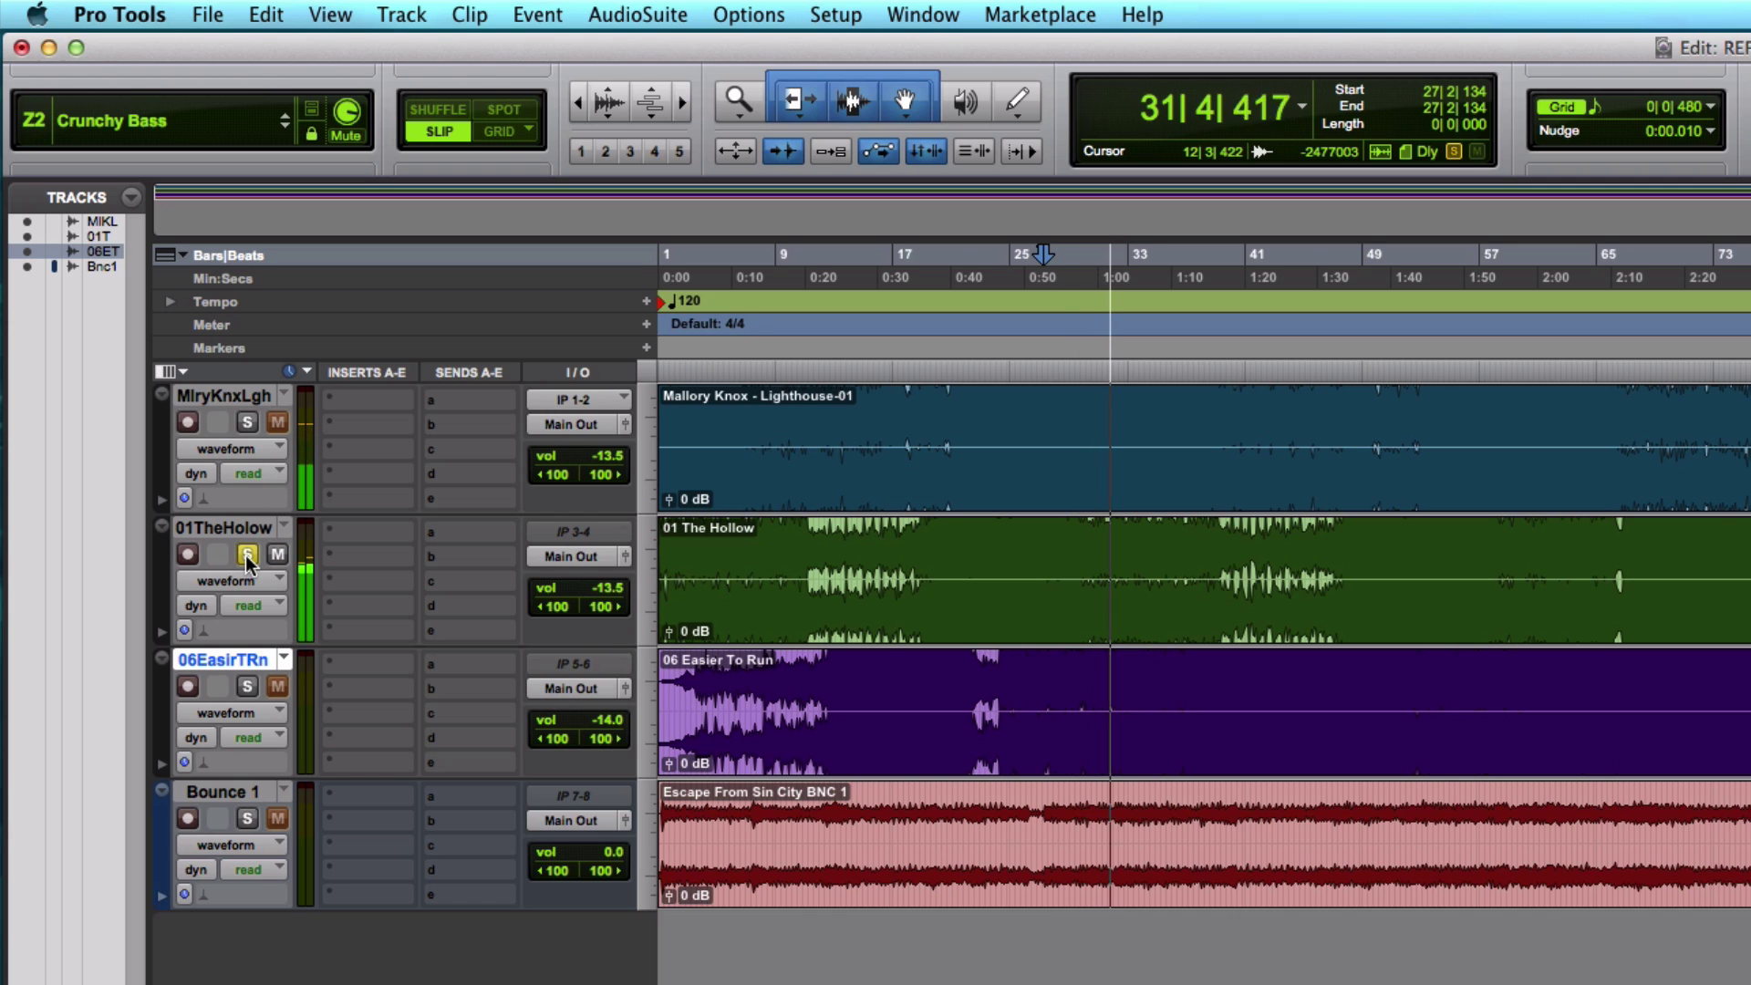
{"action": "key", "text": "space"}
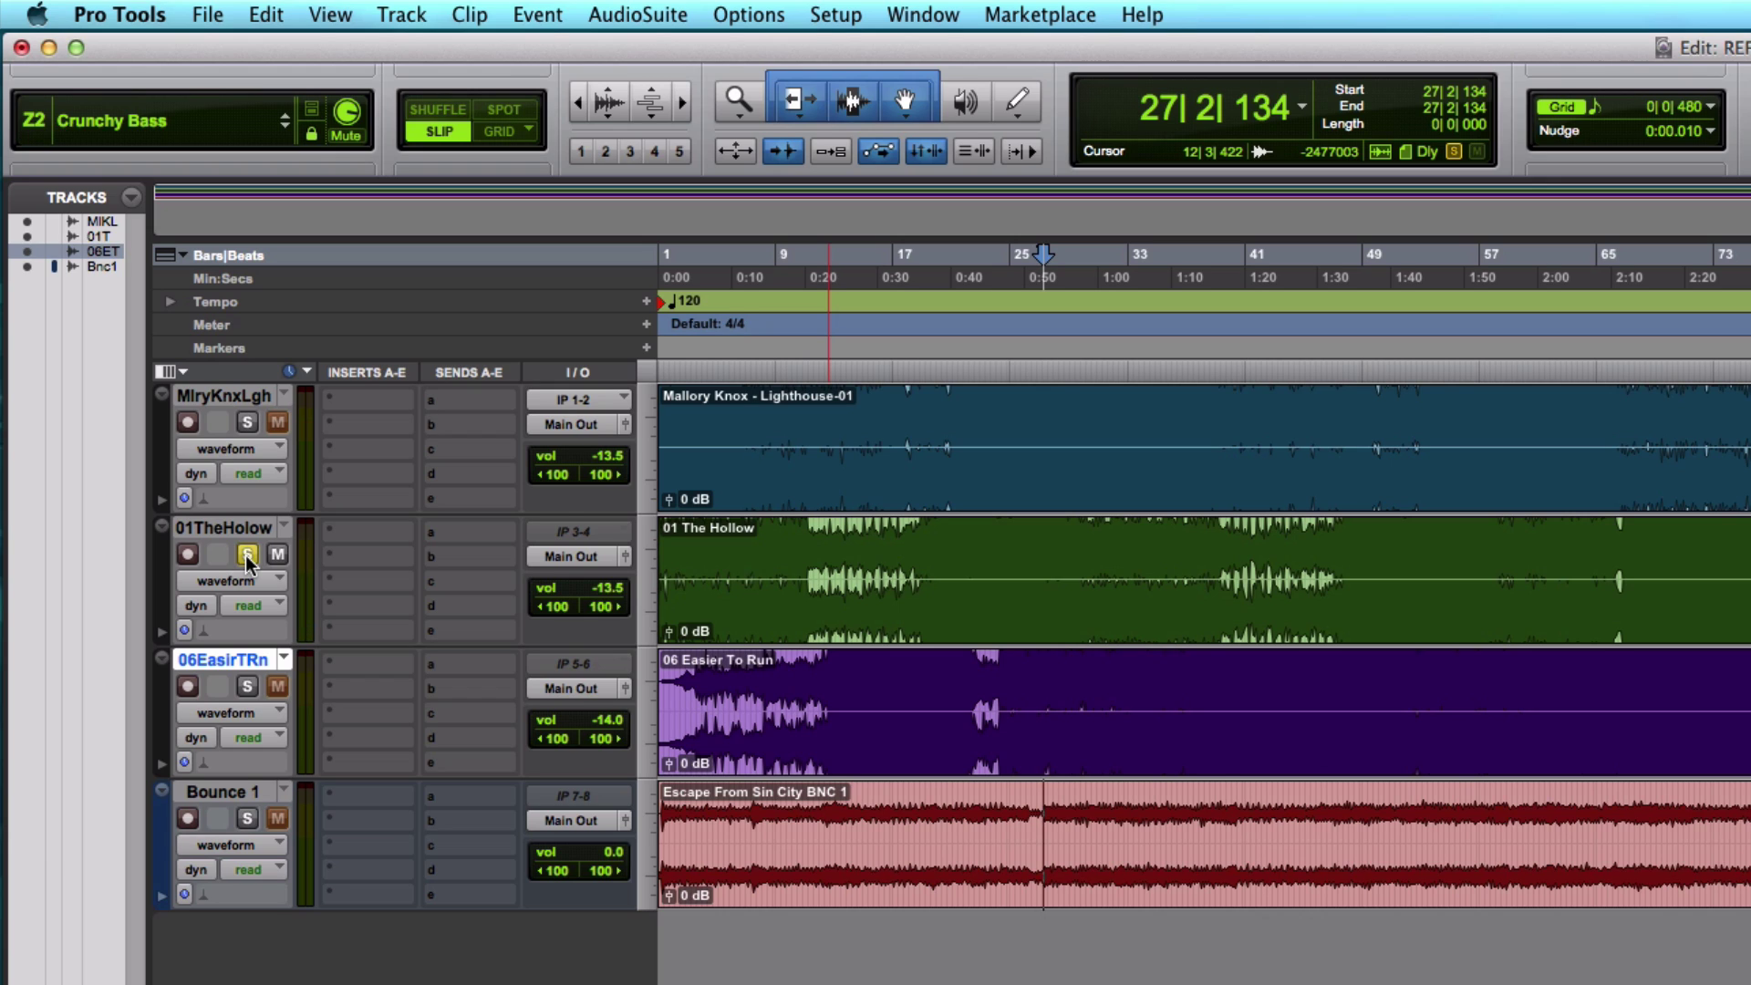
- Solo and listen to Bounce 1 from bar 27, and compare it with 06EasirTRn soloed from the same point
{"action": "left_click", "coordinate": [247, 819], "text": "super"}
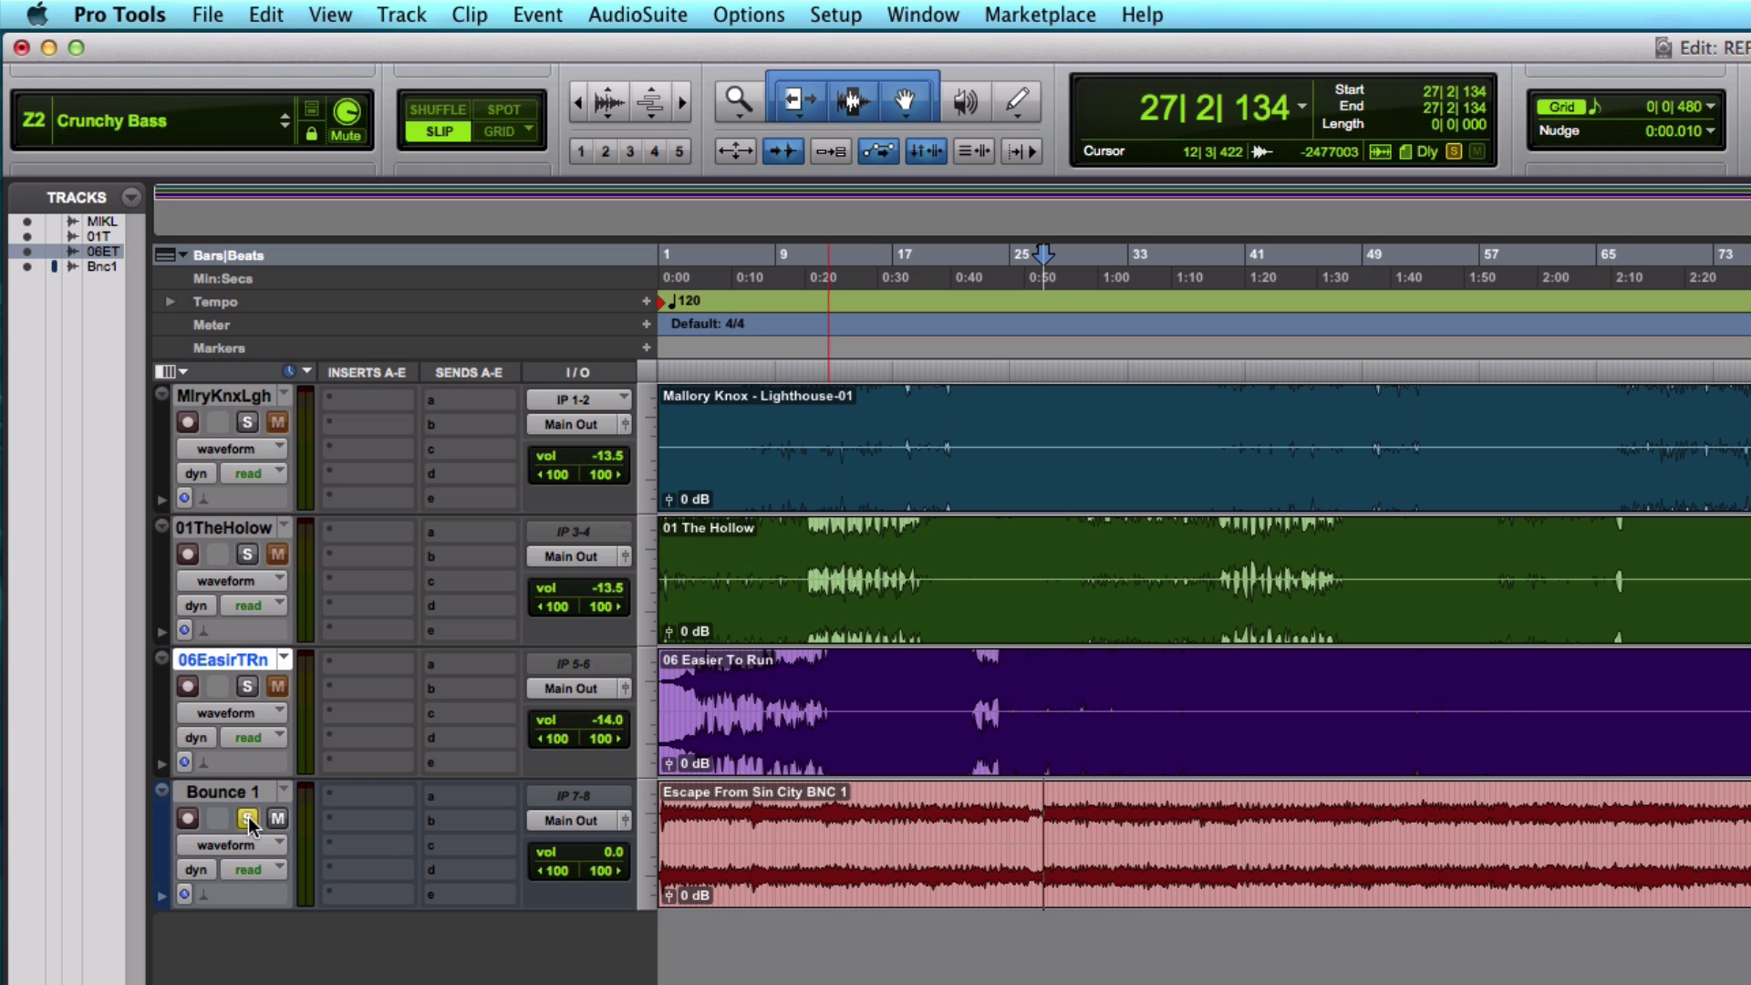
{"action": "key", "text": "space"}
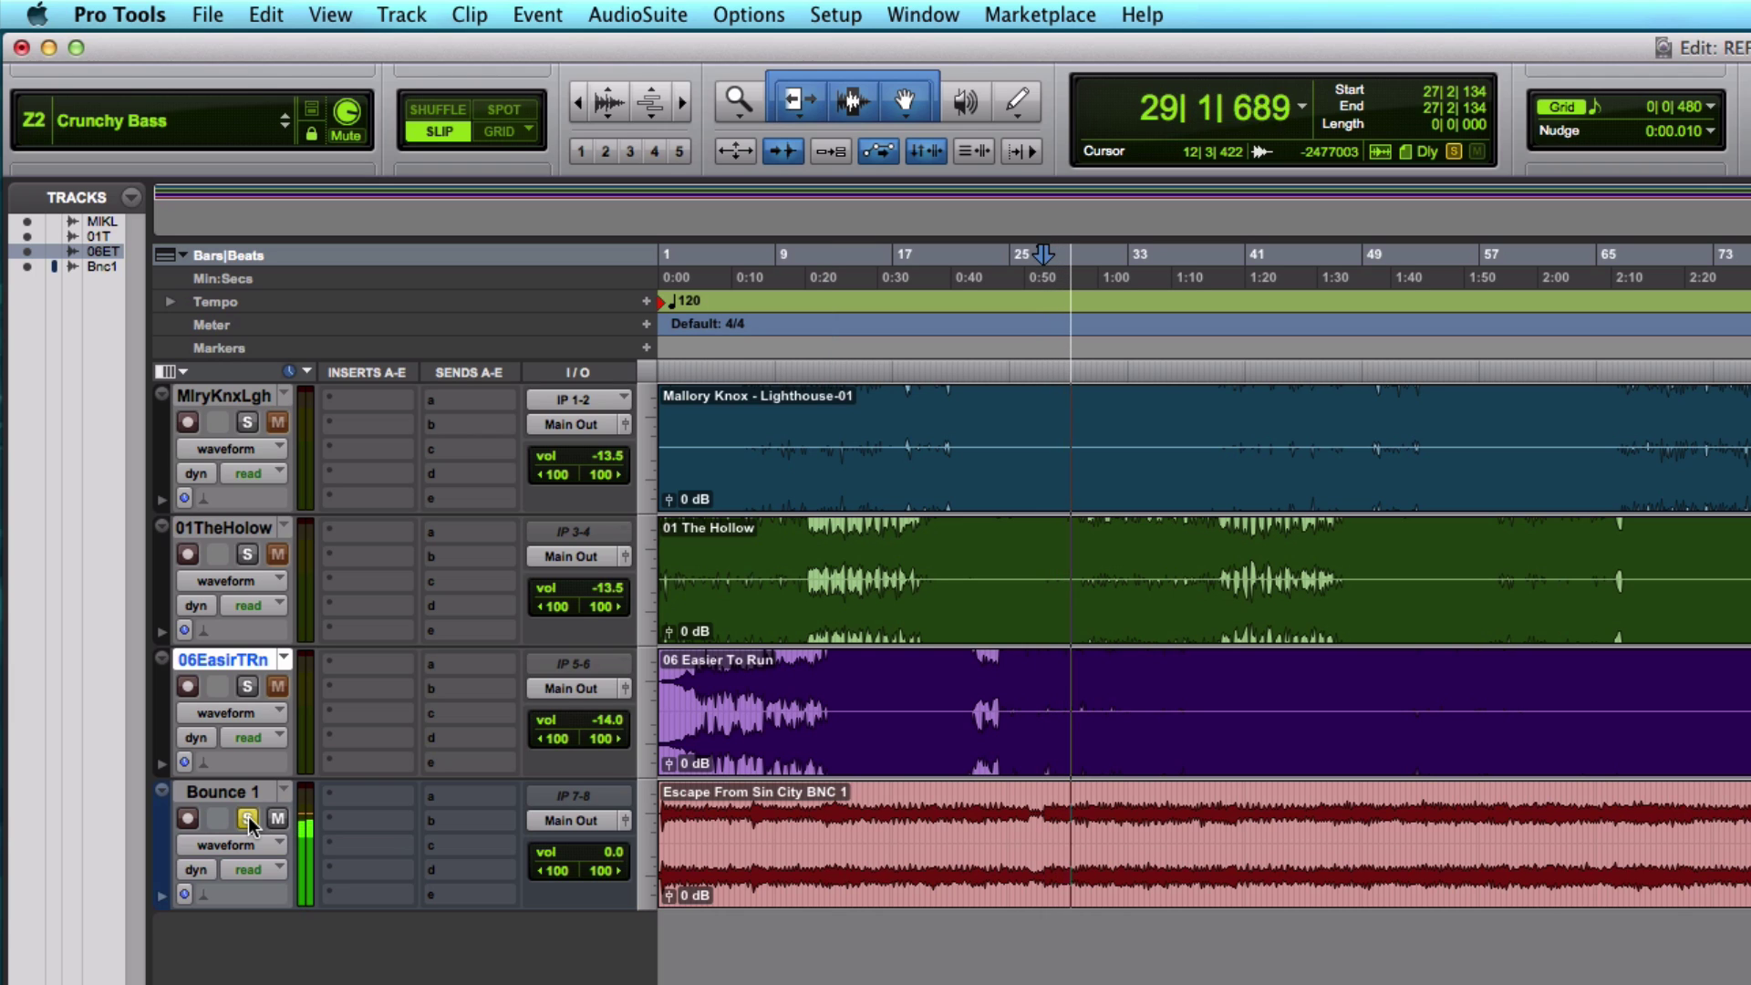
{"action": "key", "text": "space"}
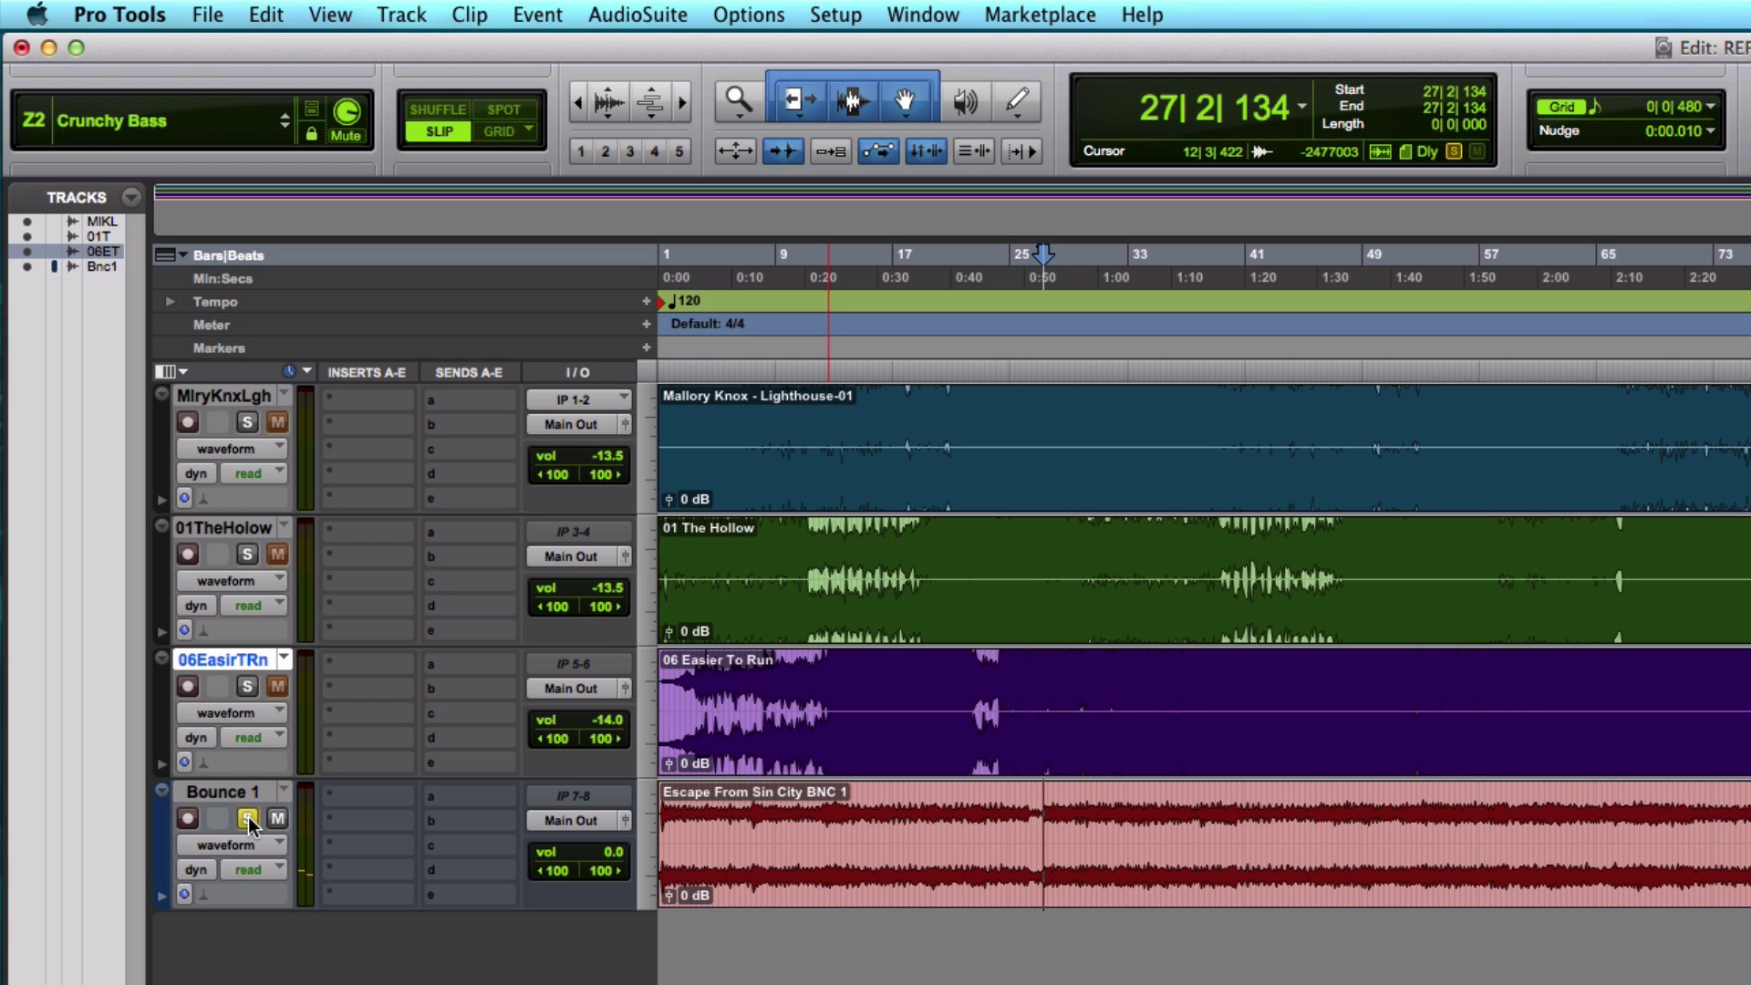
{"action": "left_click", "coordinate": [247, 686], "text": "super"}
{"action": "key", "text": "space"}
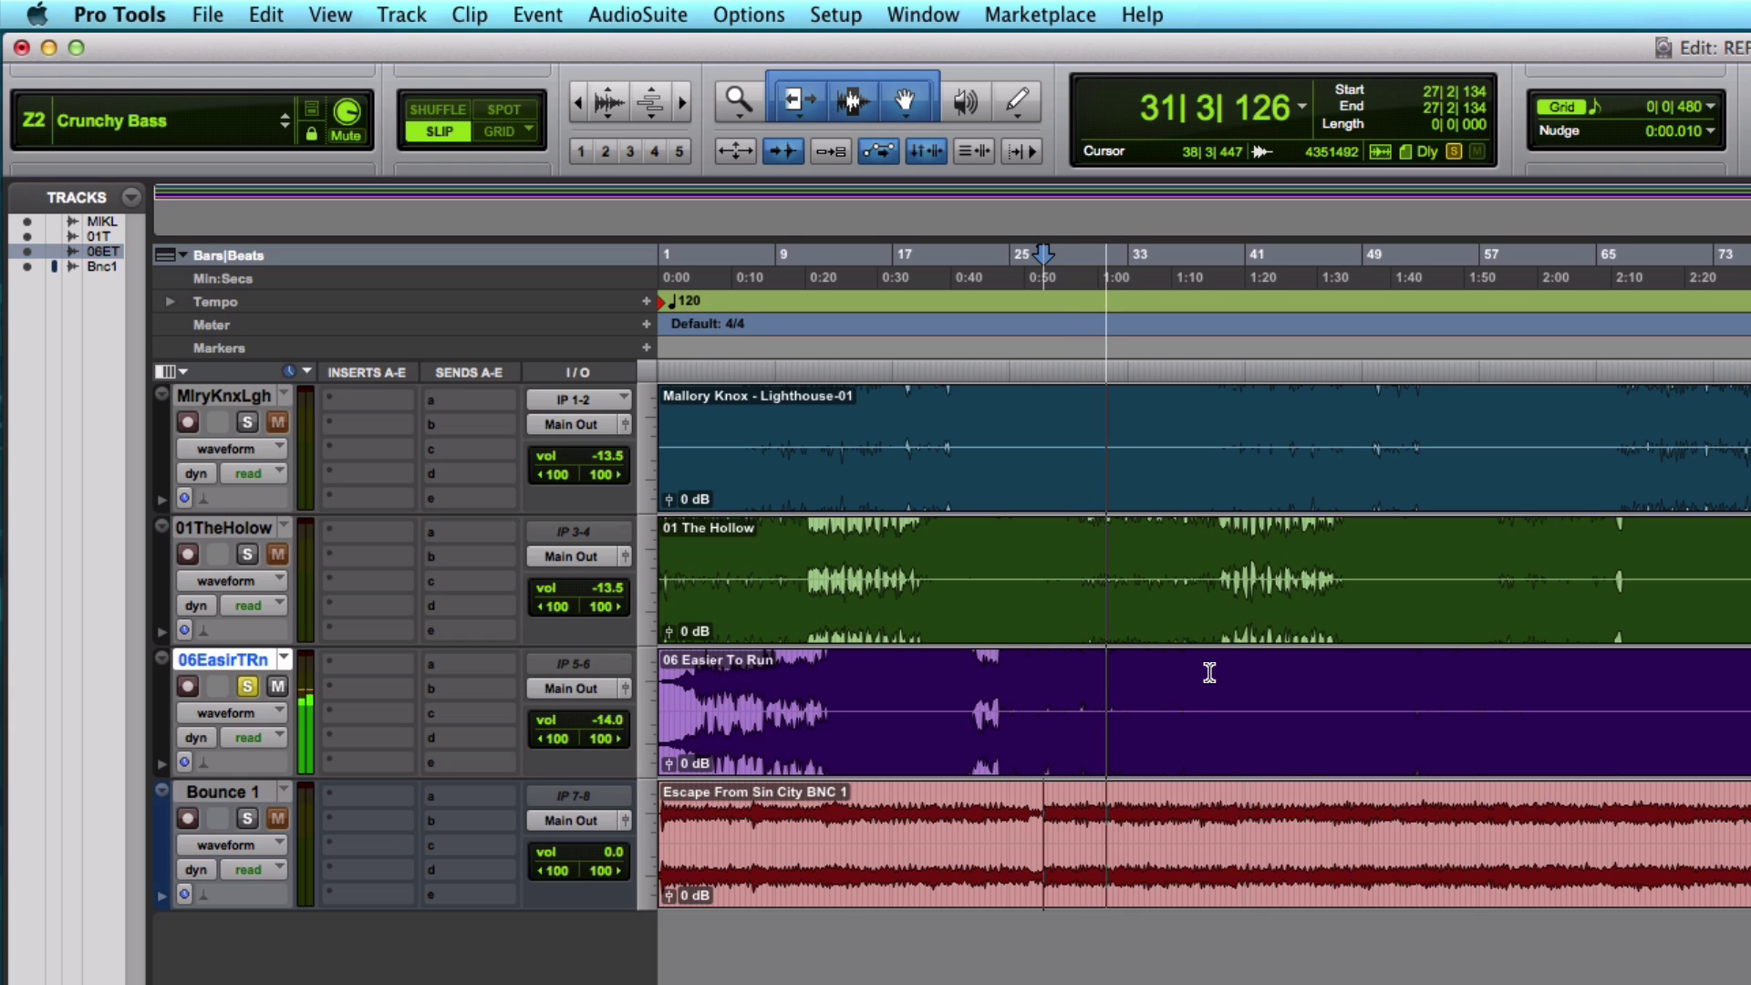
{"action": "key", "text": "space"}
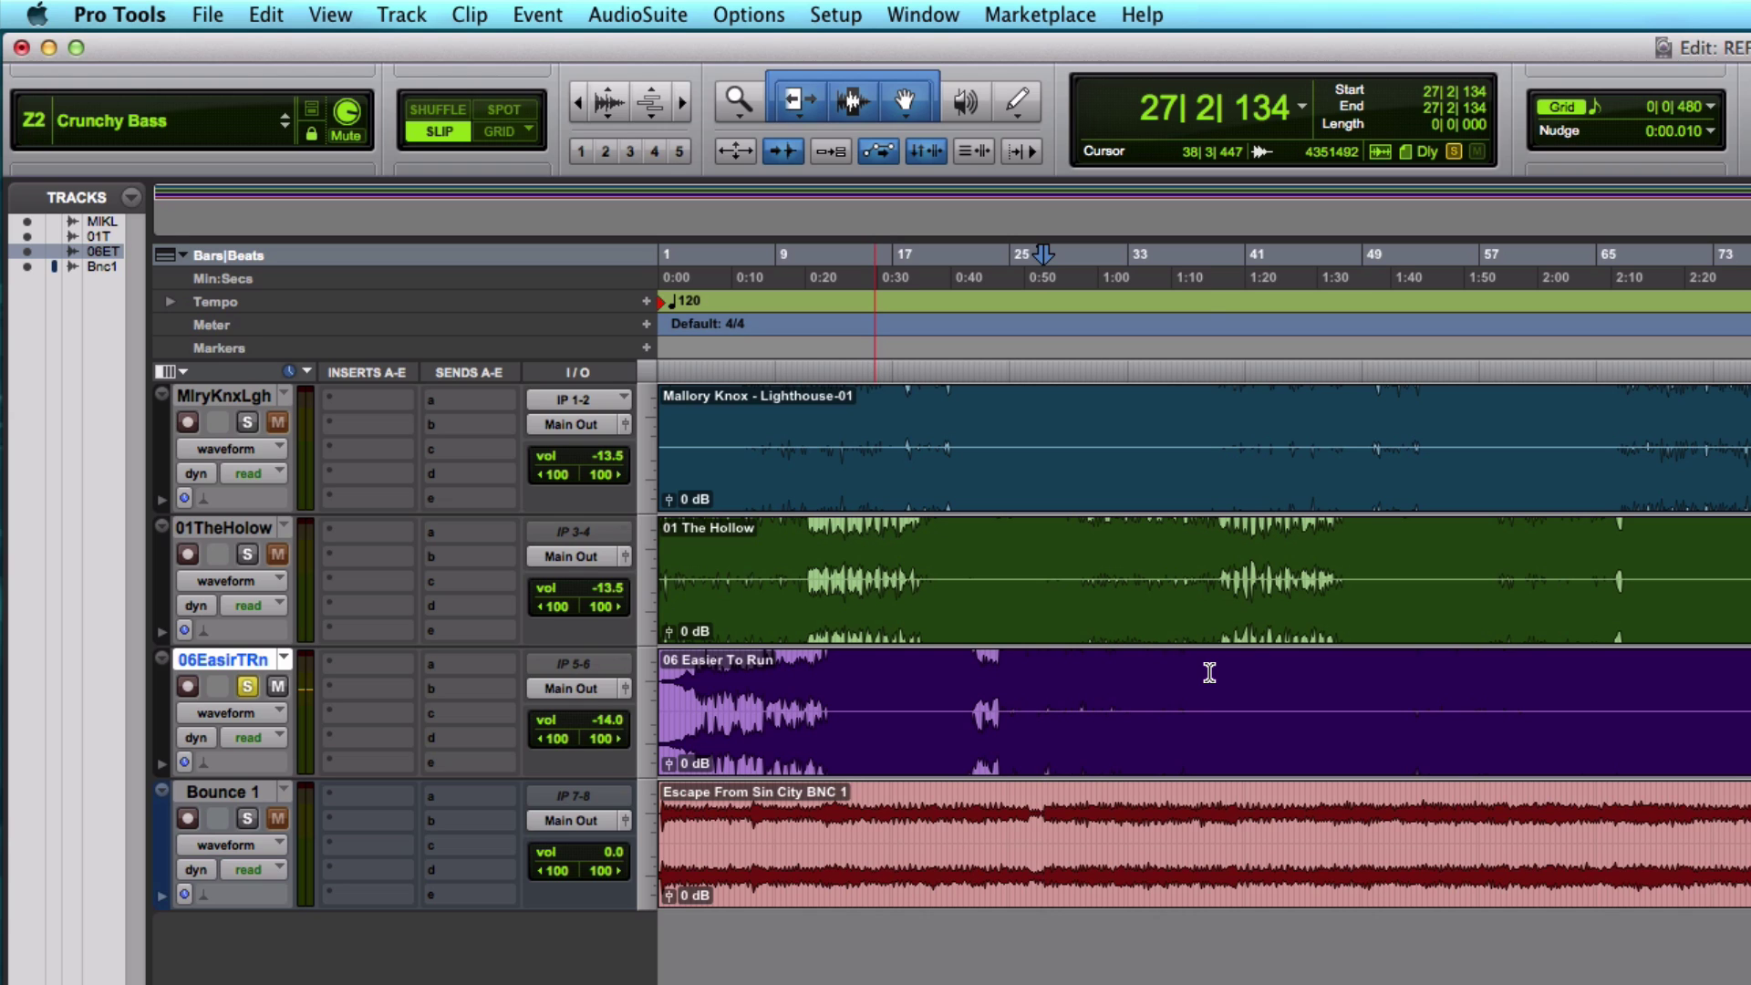
- Listen to the soloed 06EasirTRn track from 39|4|640 and again from 41|2|586
{"action": "left_click", "coordinate": [1228, 673]}
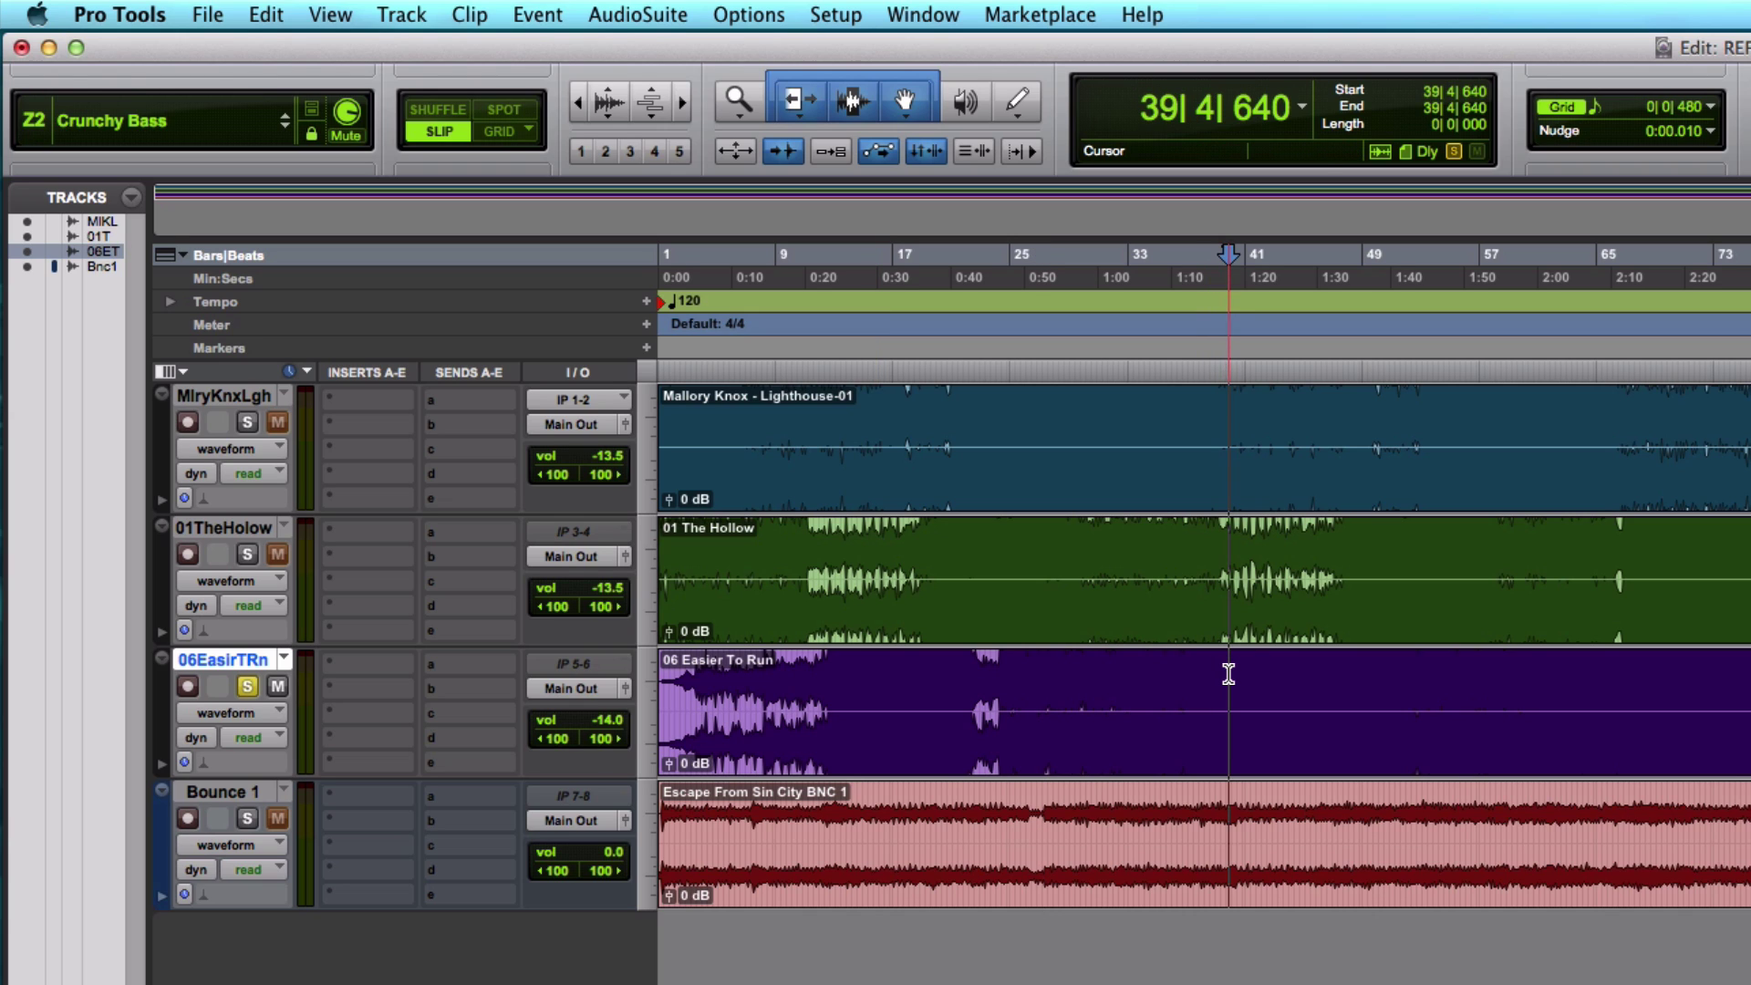
{"action": "key", "text": "space"}
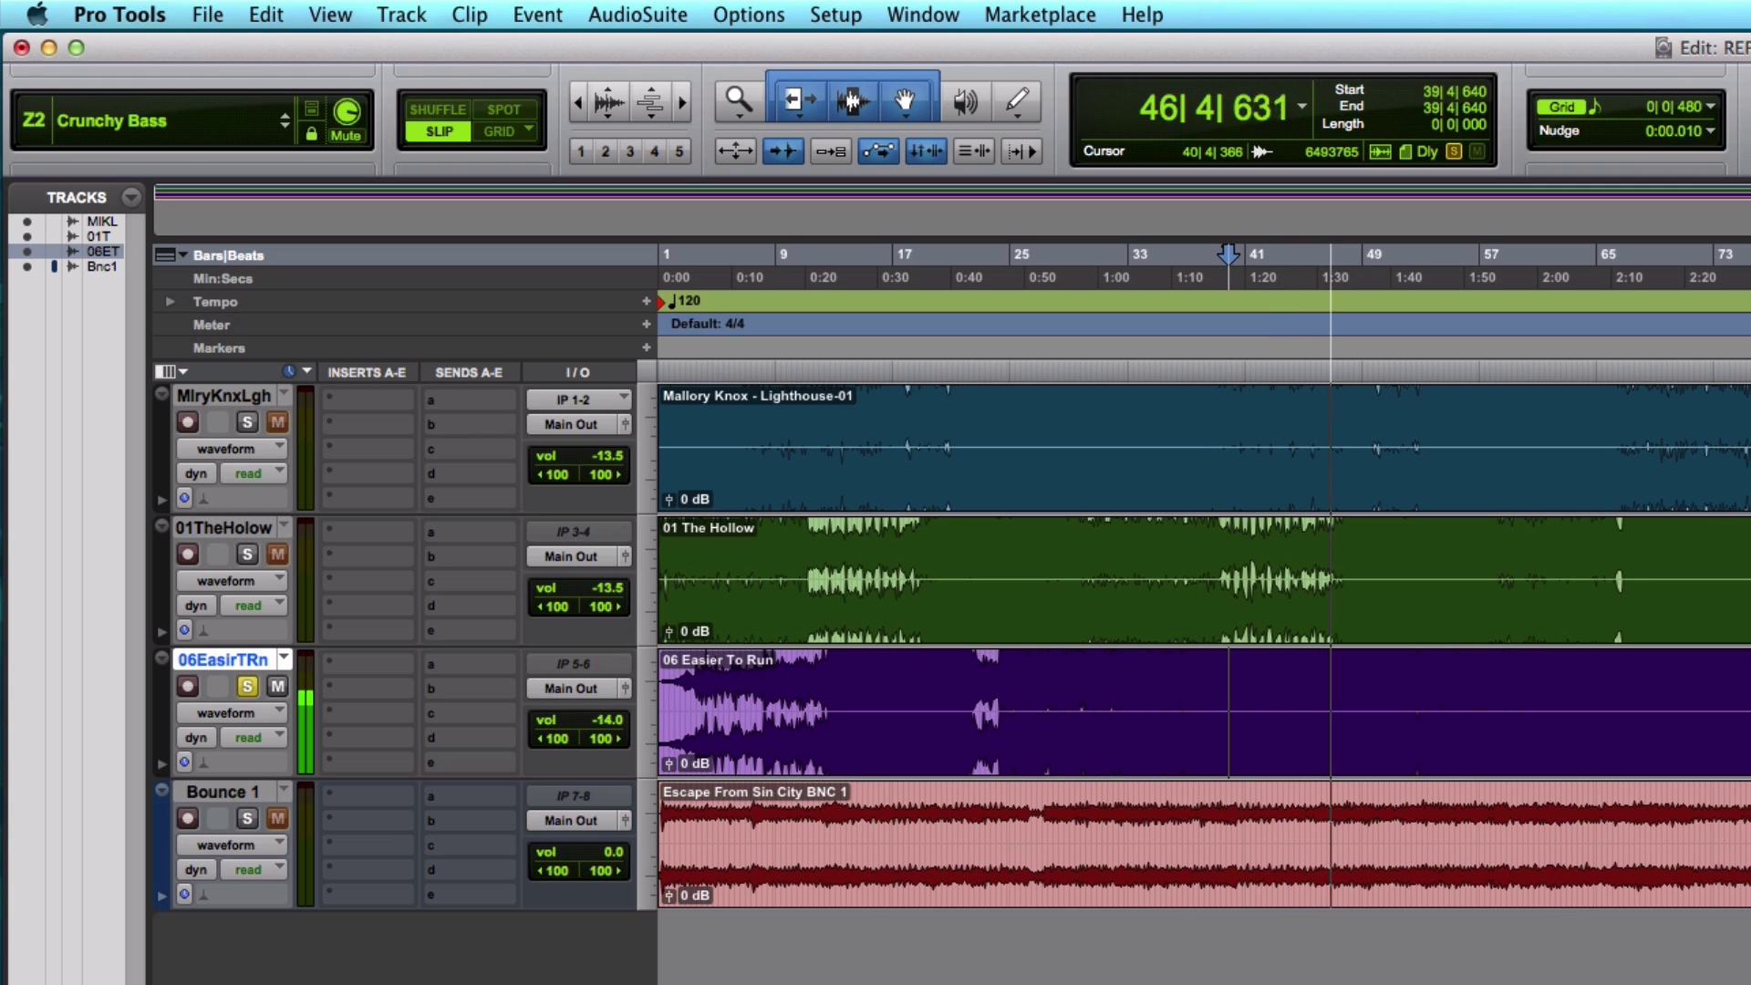
{"action": "key", "text": "space"}
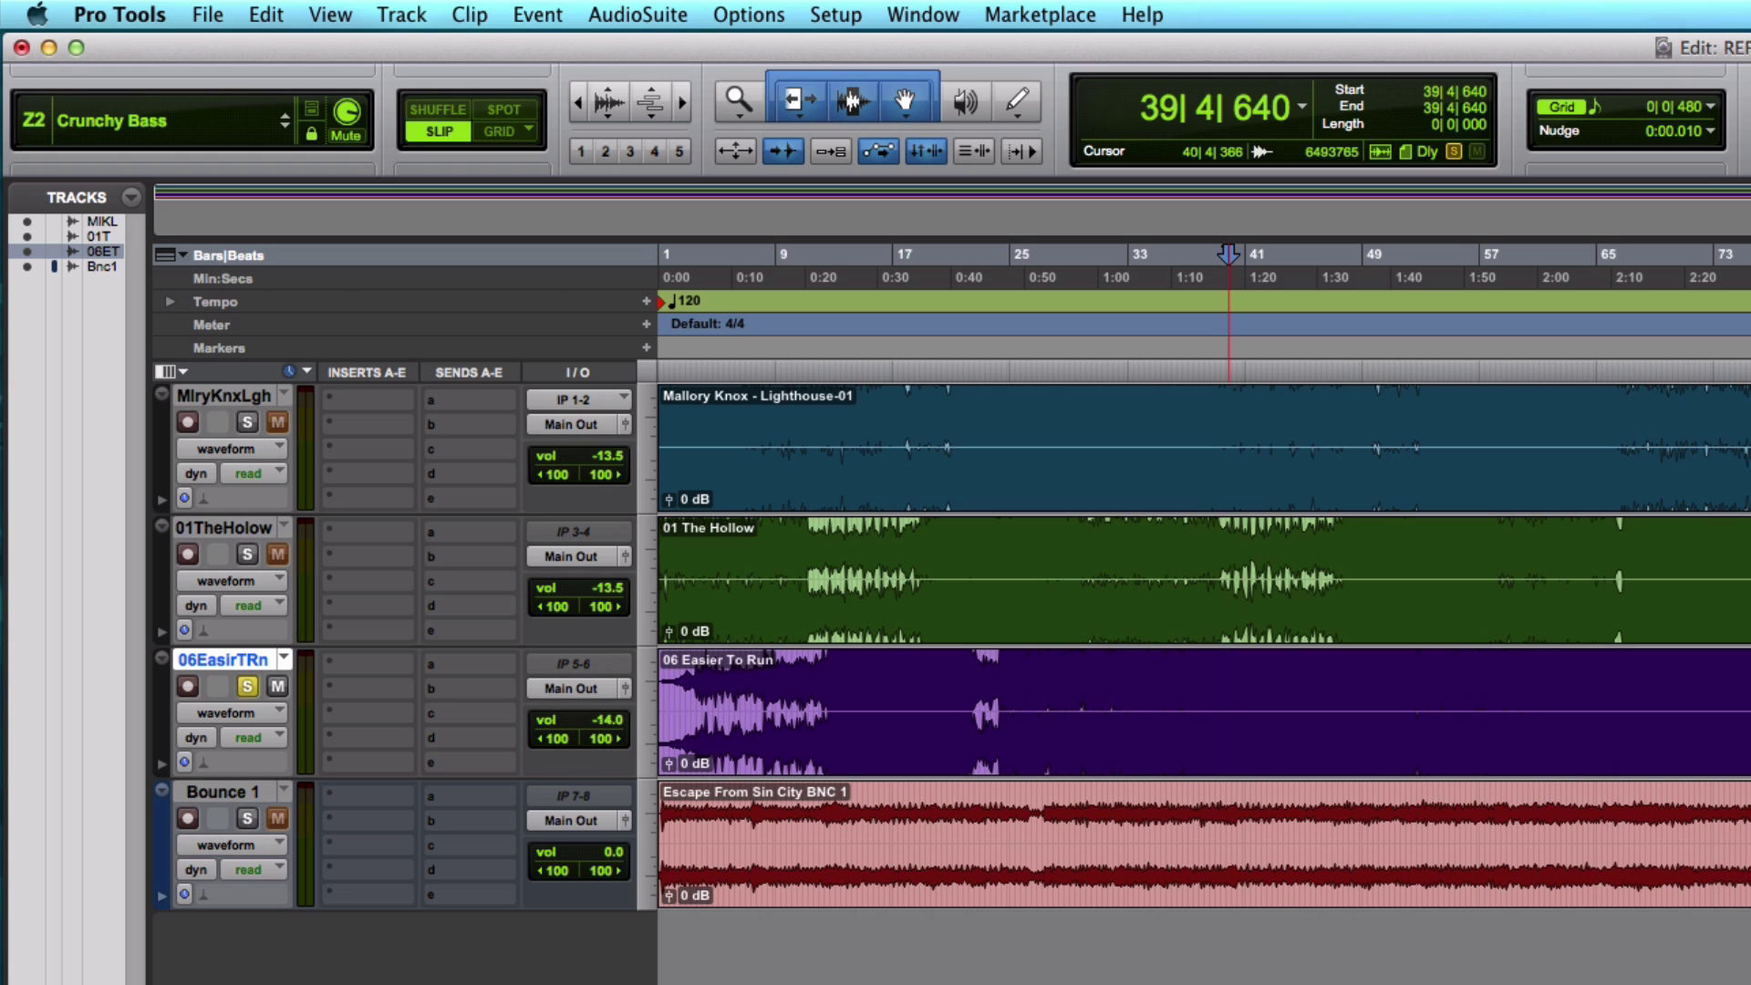
{"action": "left_click", "coordinate": [1252, 668]}
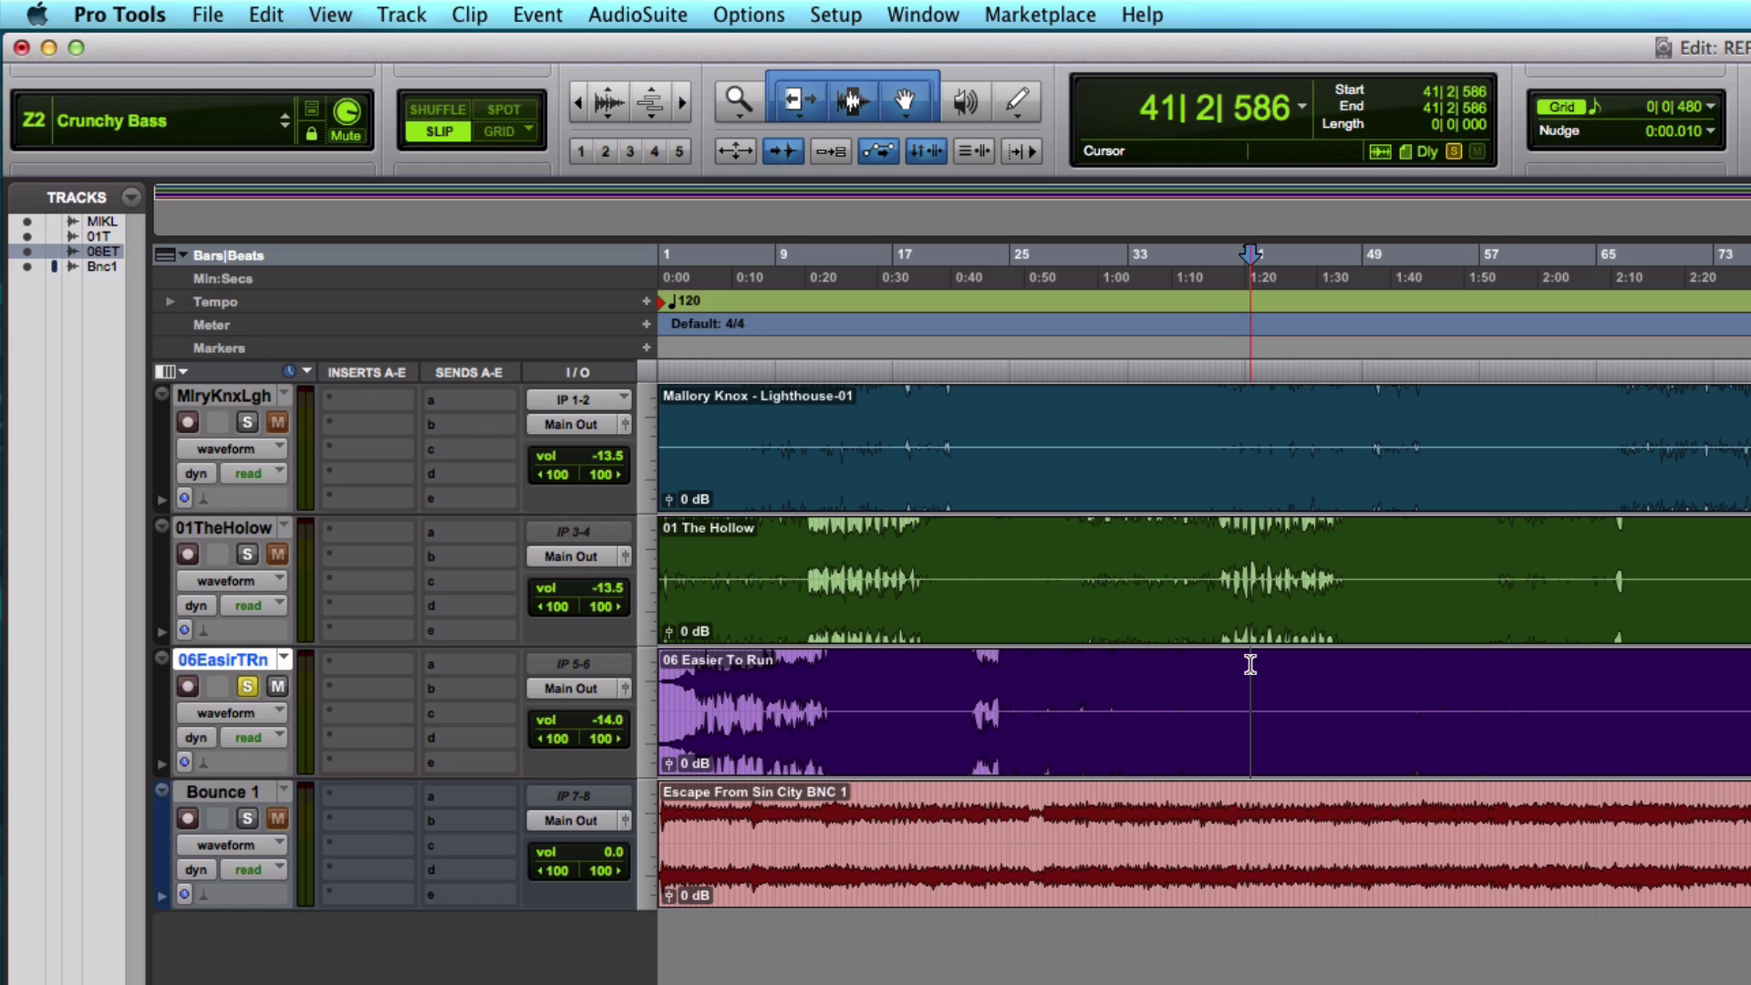
{"action": "key", "text": "space"}
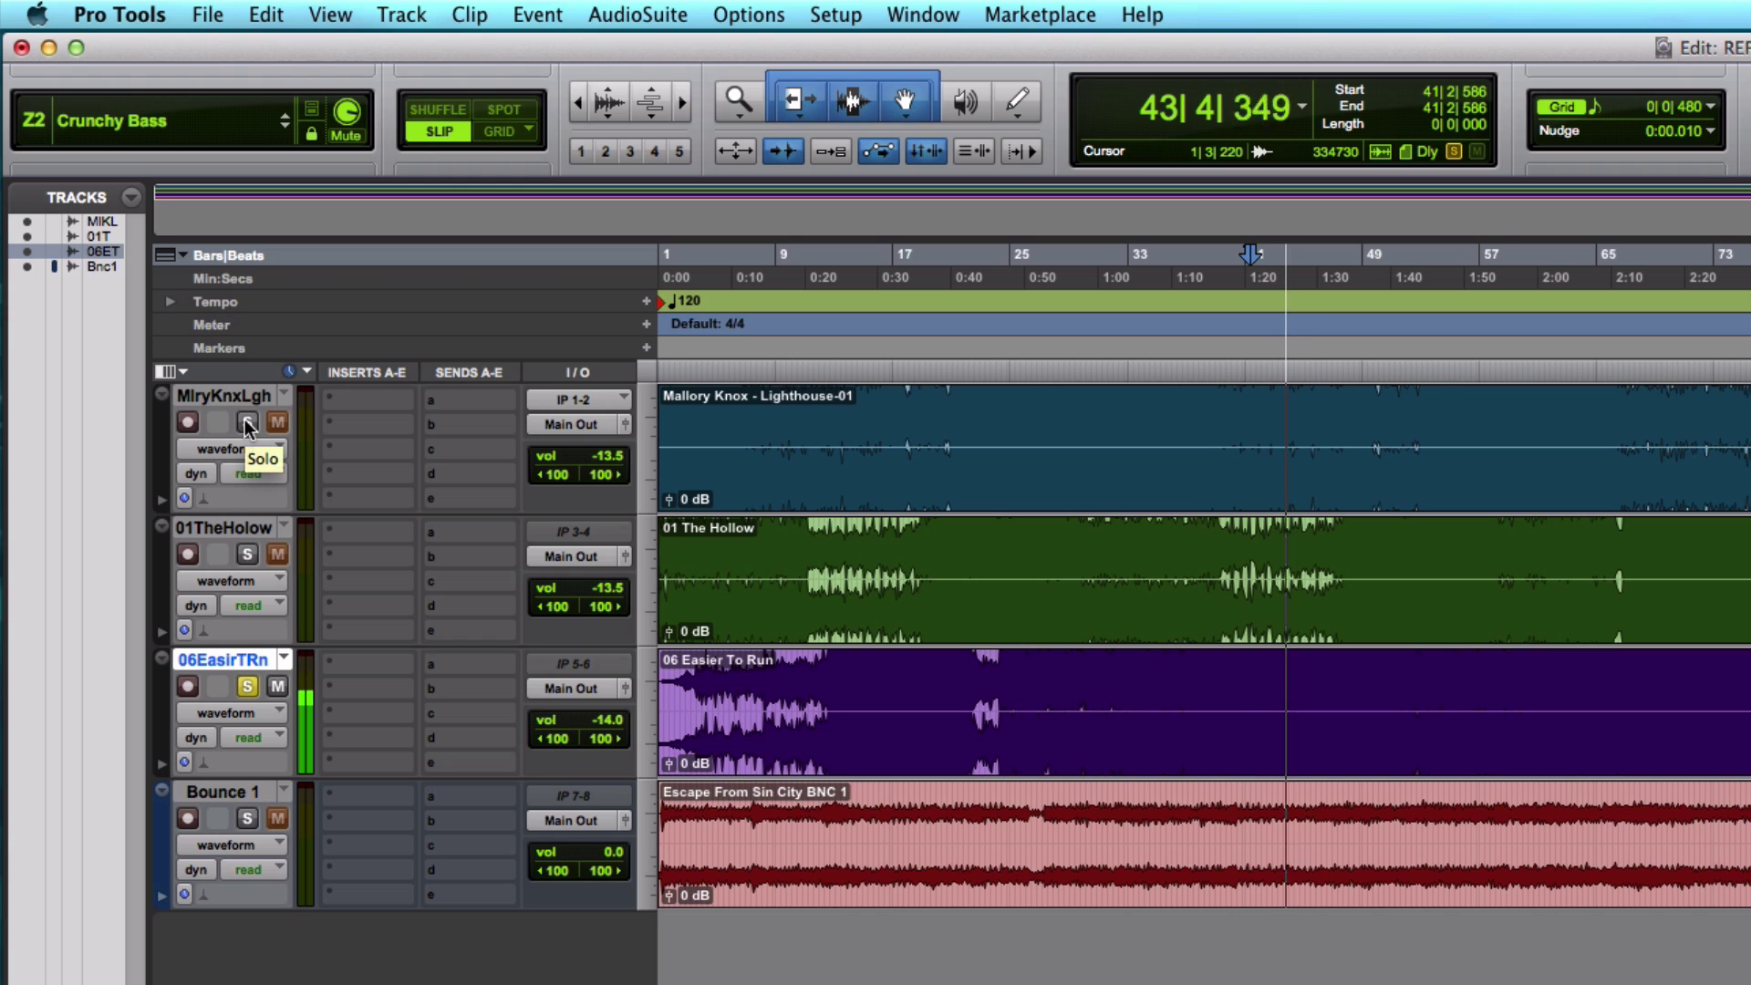
{"action": "key", "text": "space"}
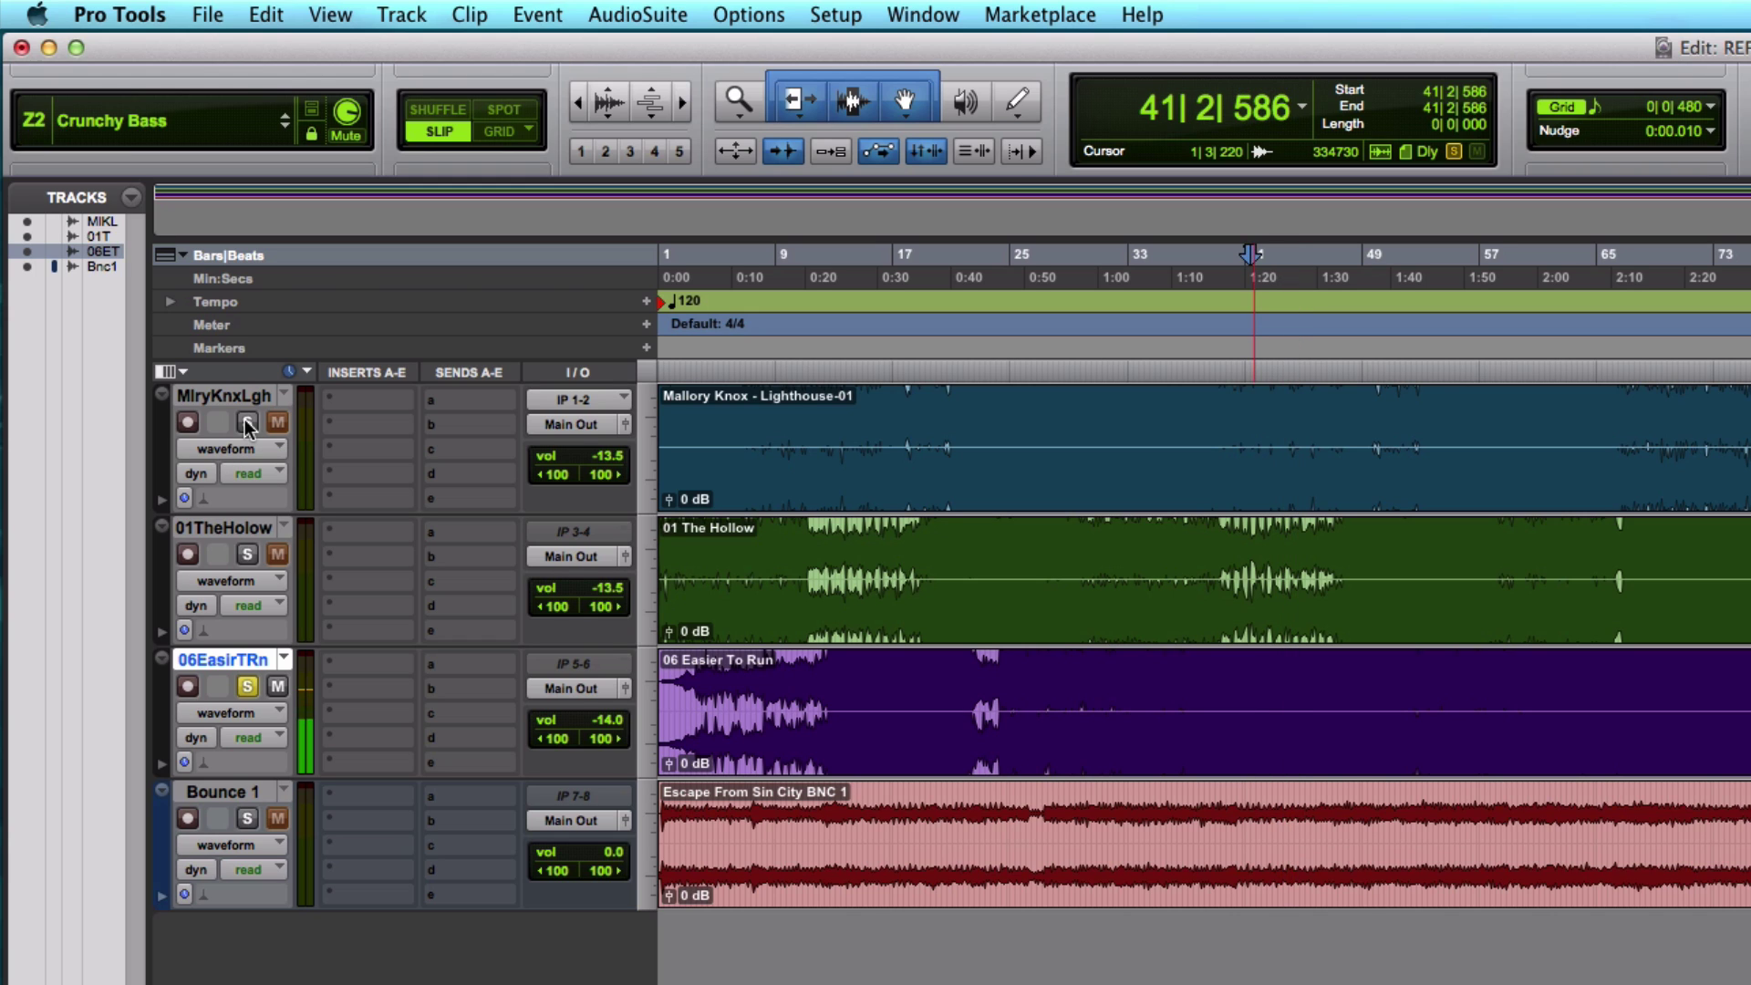
- Solo the MlryKnxLgh track and listen to it from 36|3|280
{"action": "left_click", "coordinate": [247, 423]}
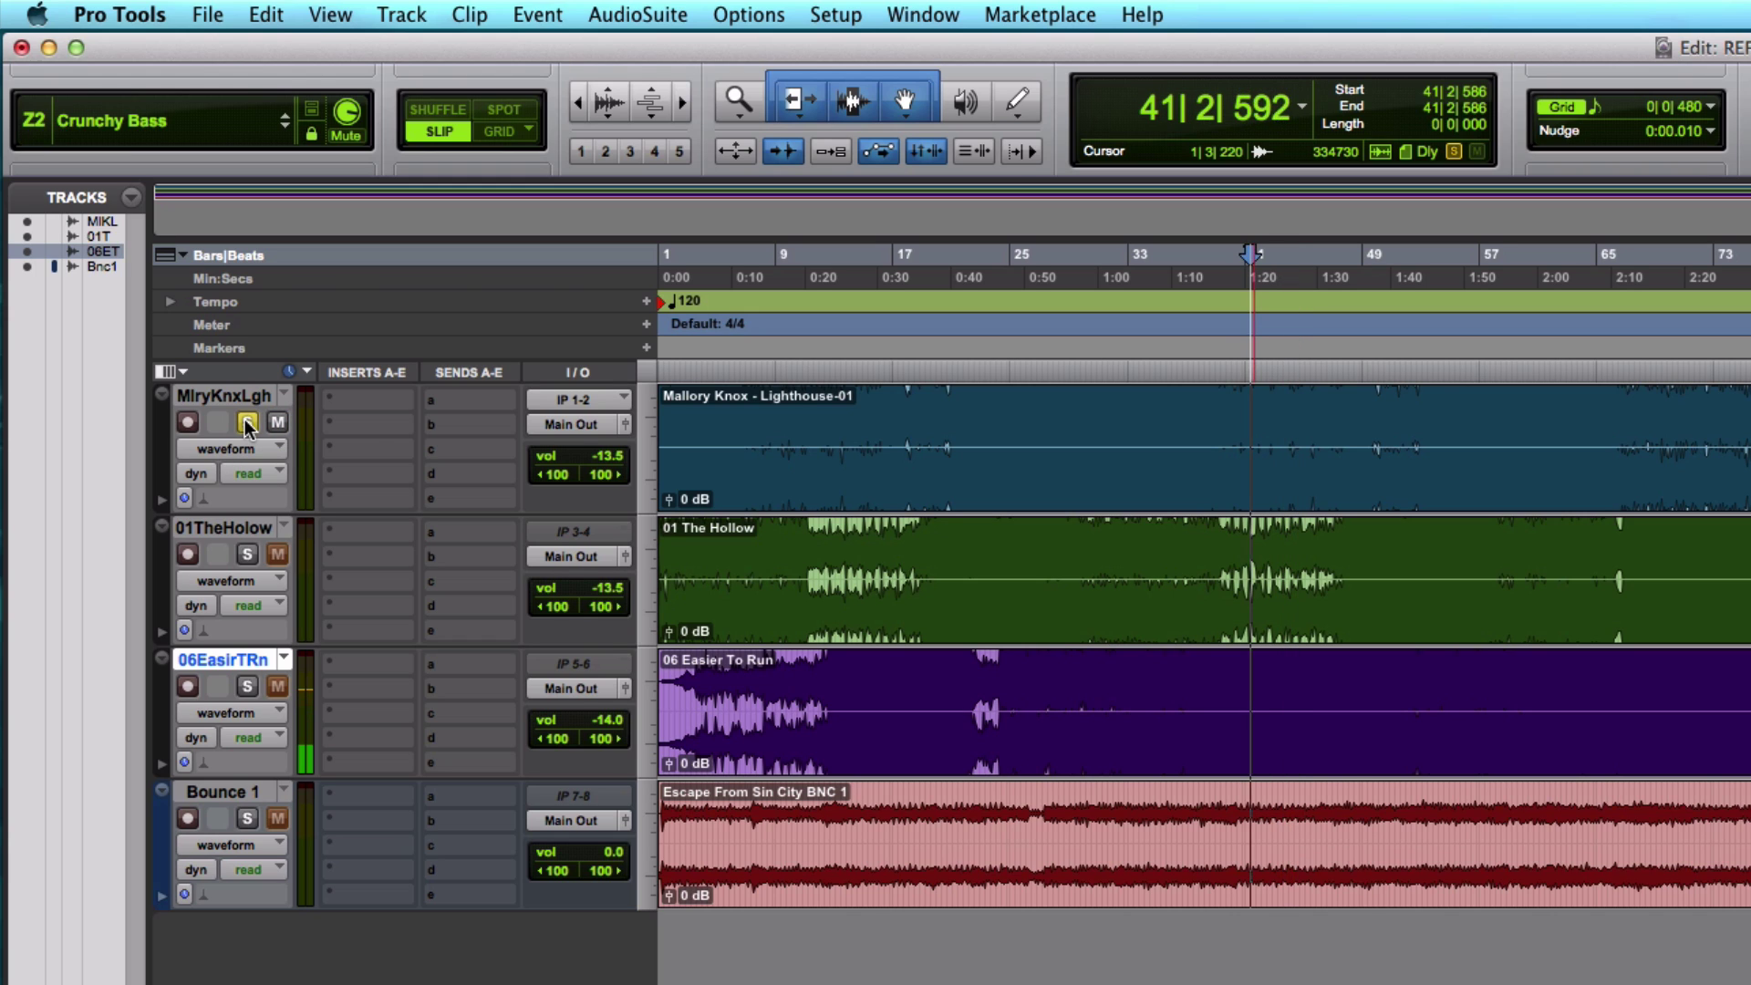
{"action": "left_click", "coordinate": [1179, 412]}
{"action": "key", "text": "space"}
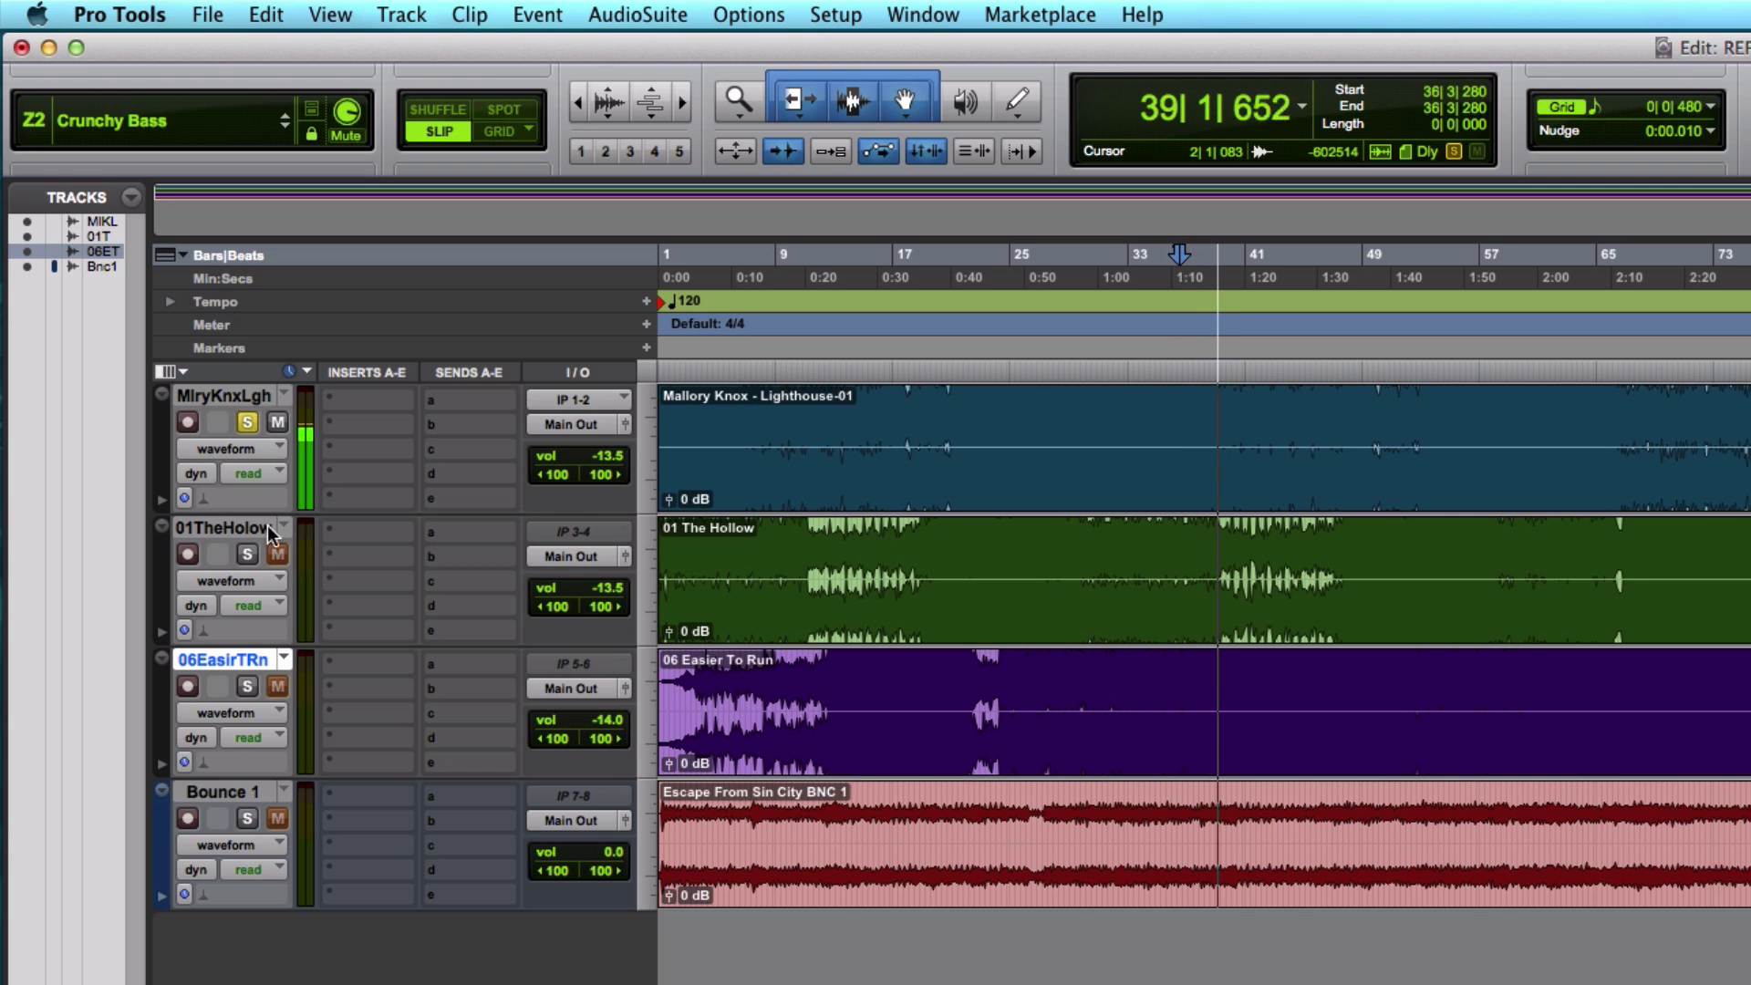
{"action": "key", "text": "space"}
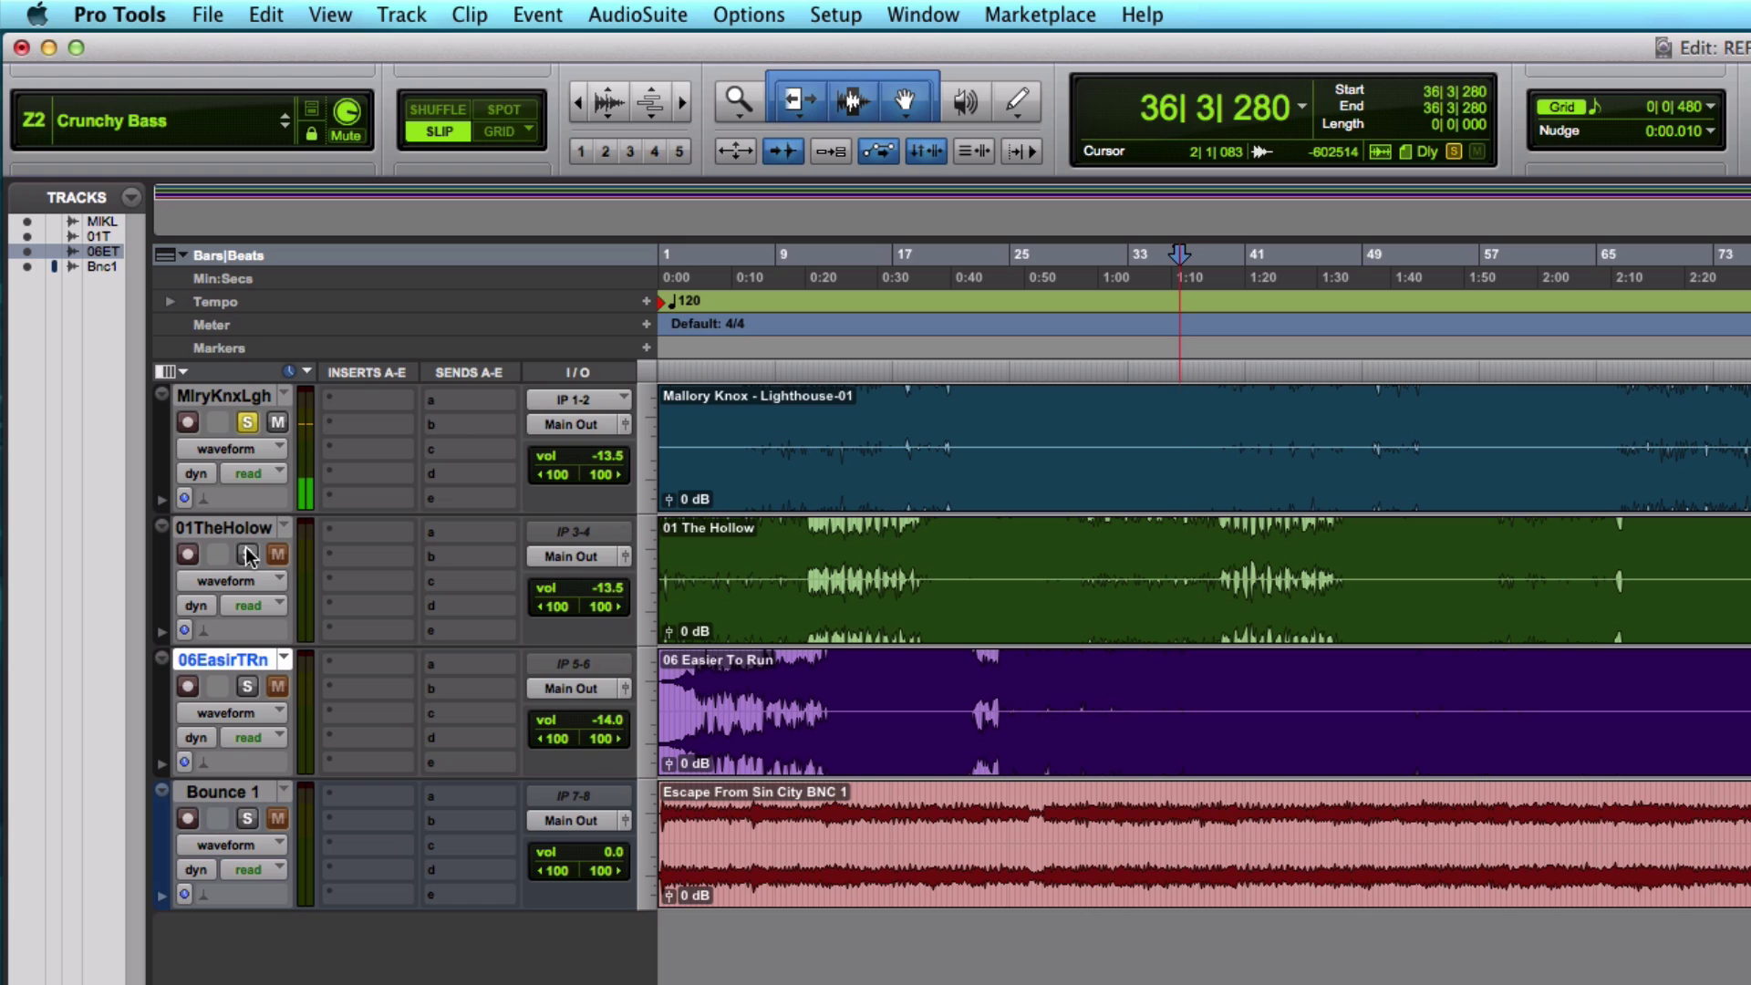
- Solo the 01TheHolow track and listen to it from 26|1|298
{"action": "left_click", "coordinate": [248, 555]}
{"action": "left_click", "coordinate": [1026, 548]}
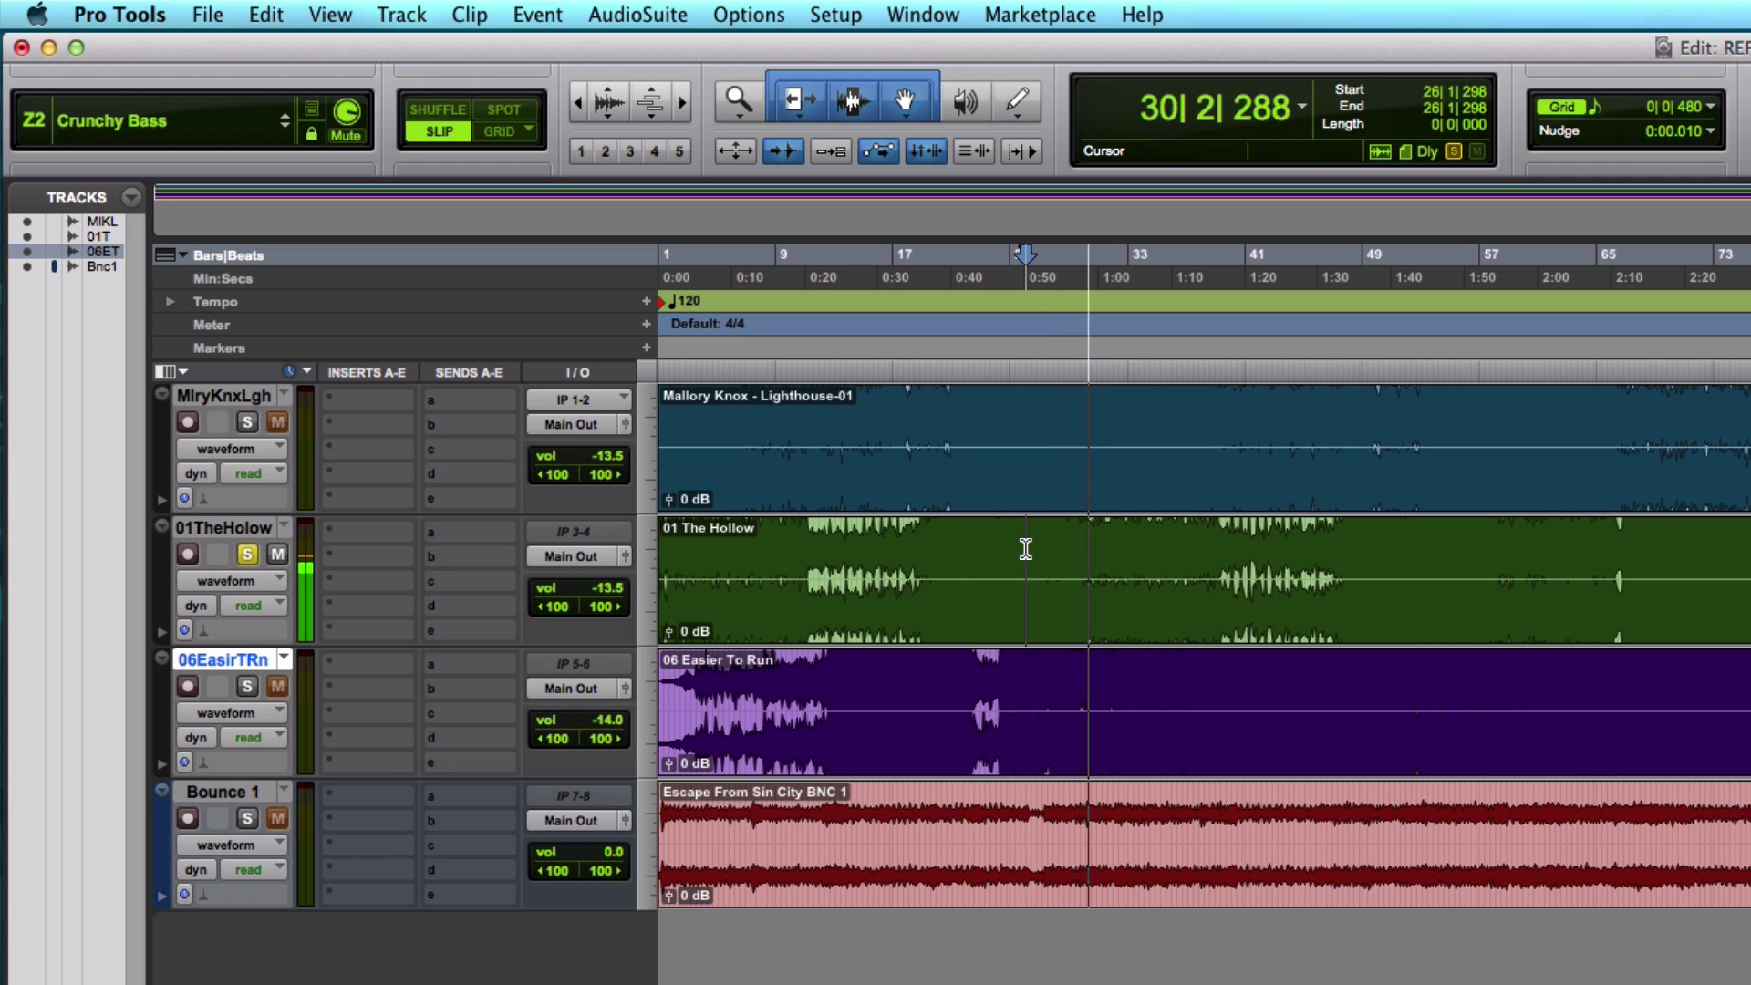
{"action": "key", "text": "space"}
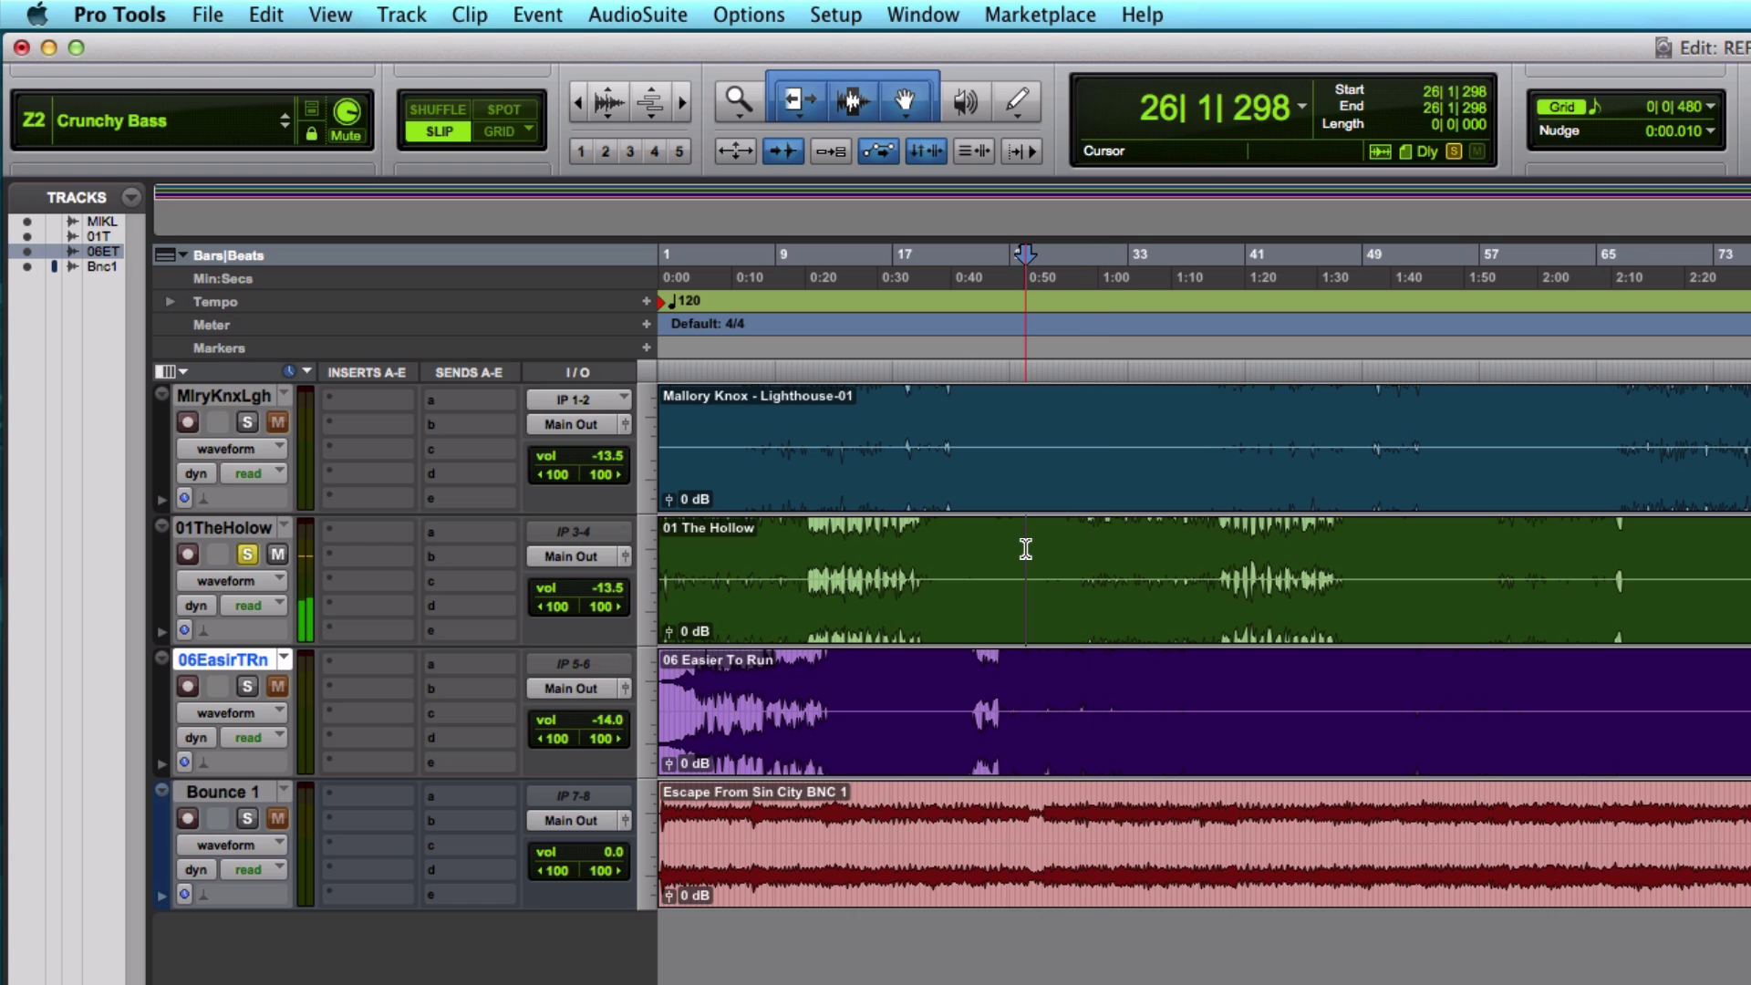
- Solo the 06EasirTRn track and listen to it from 42|3|066
{"action": "left_click", "coordinate": [1267, 690]}
{"action": "left_click", "coordinate": [244, 685]}
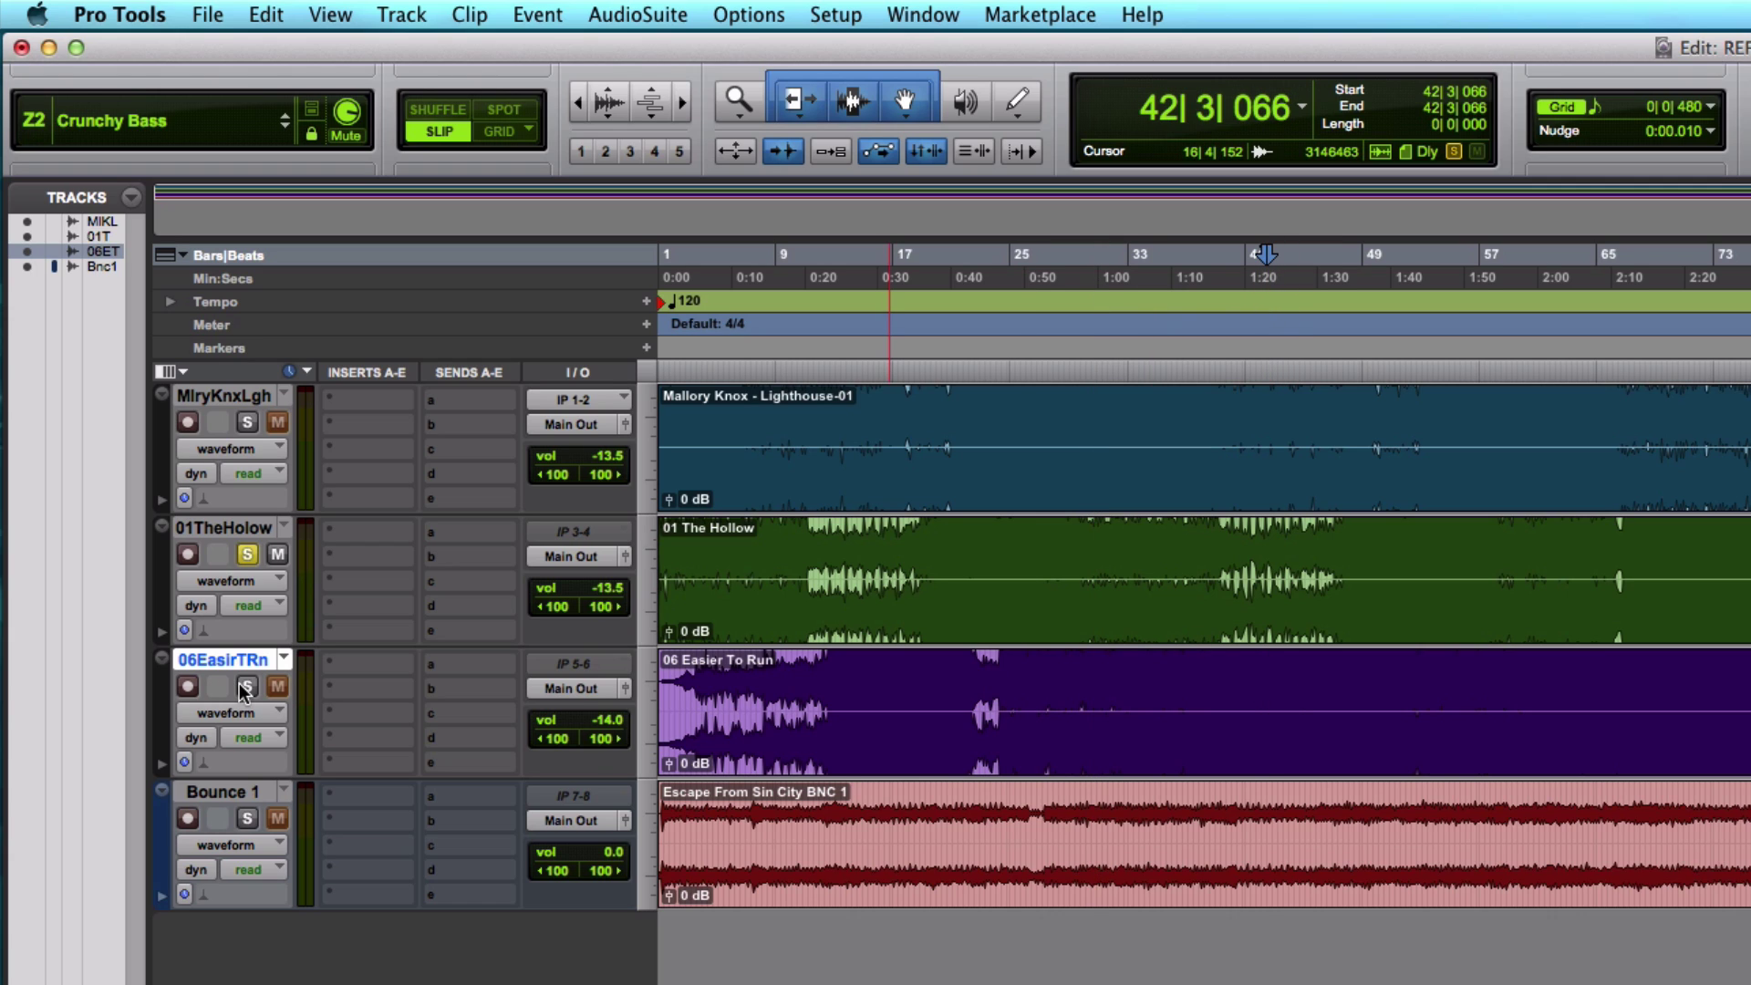
{"action": "key", "text": "space"}
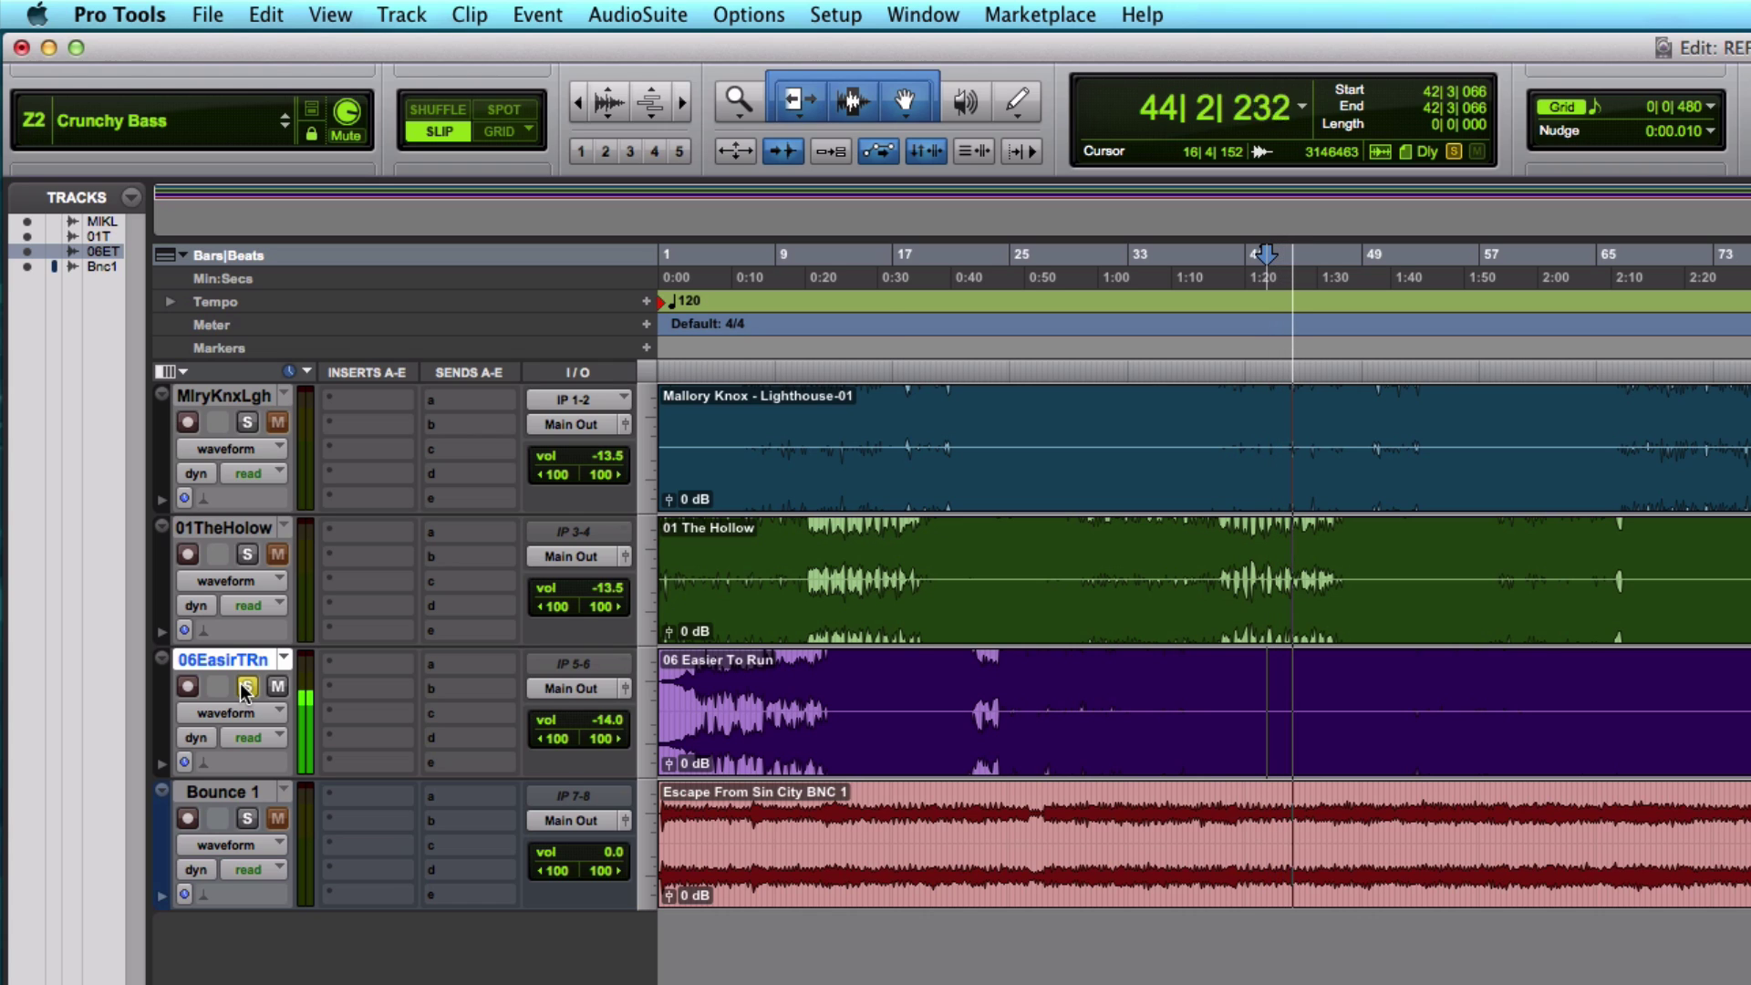
{"action": "key", "text": "space"}
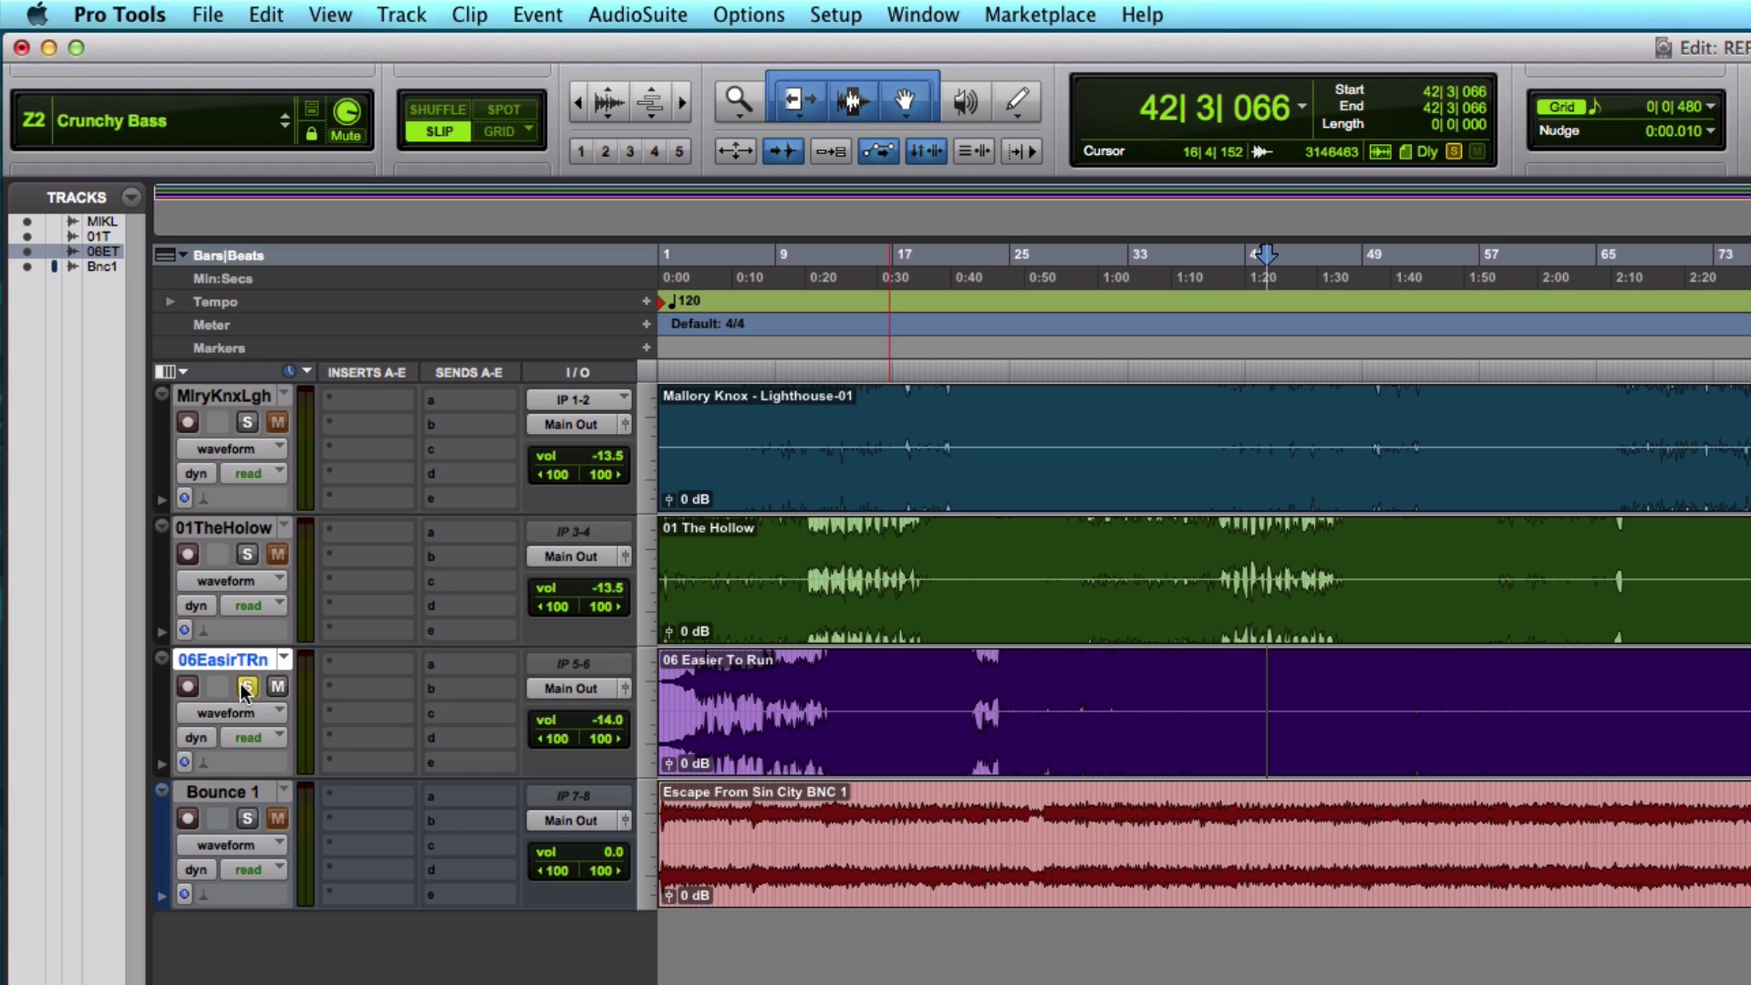
- Solo the Bounce 1 track and listen to it from 27|1|024
{"action": "left_click", "coordinate": [1039, 812]}
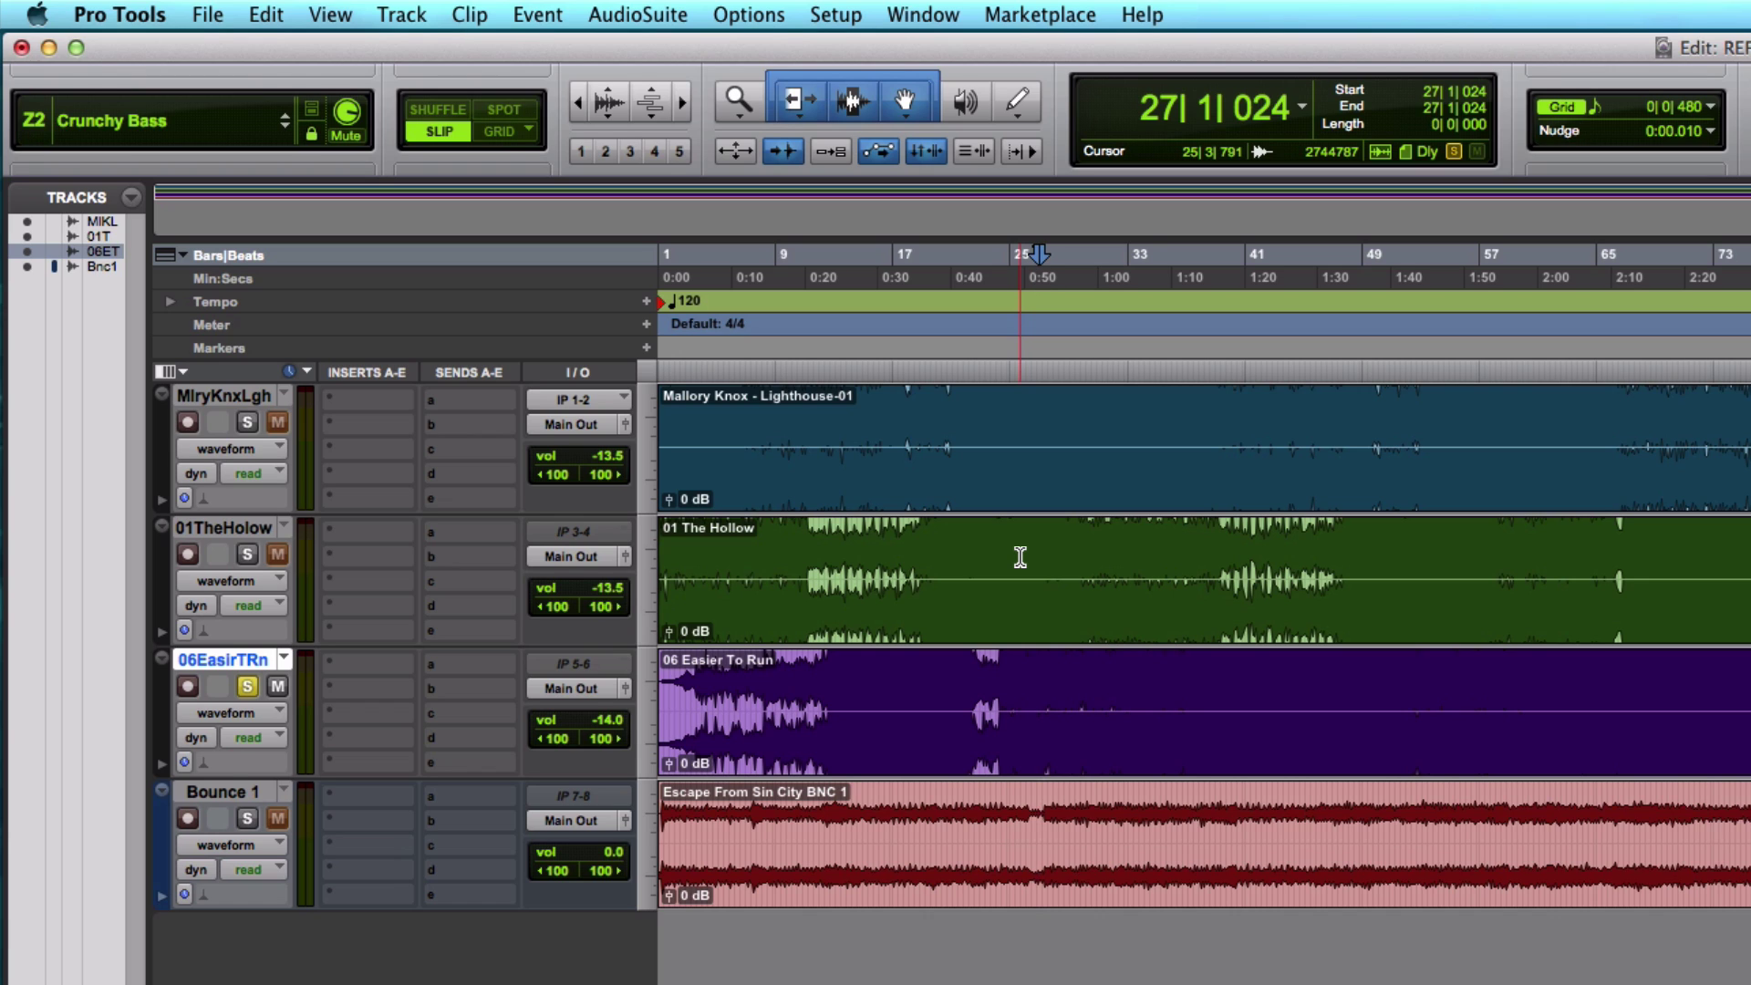
{"action": "left_click", "coordinate": [247, 817]}
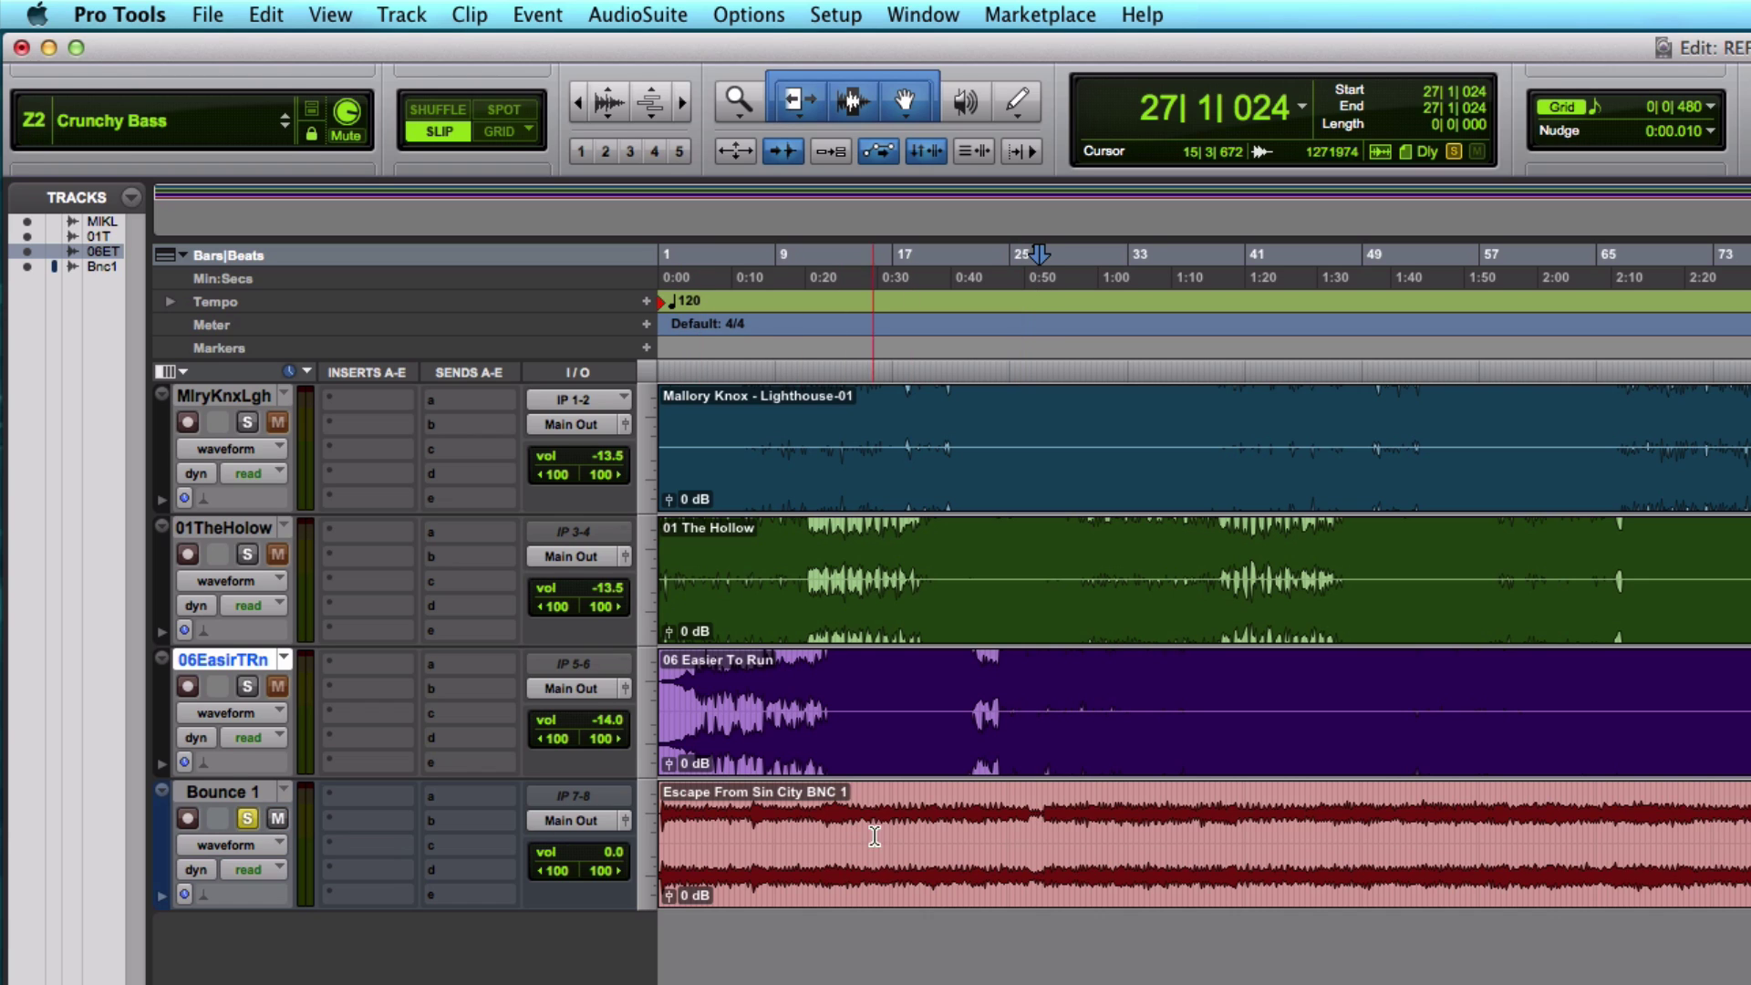
{"action": "key", "text": "space"}
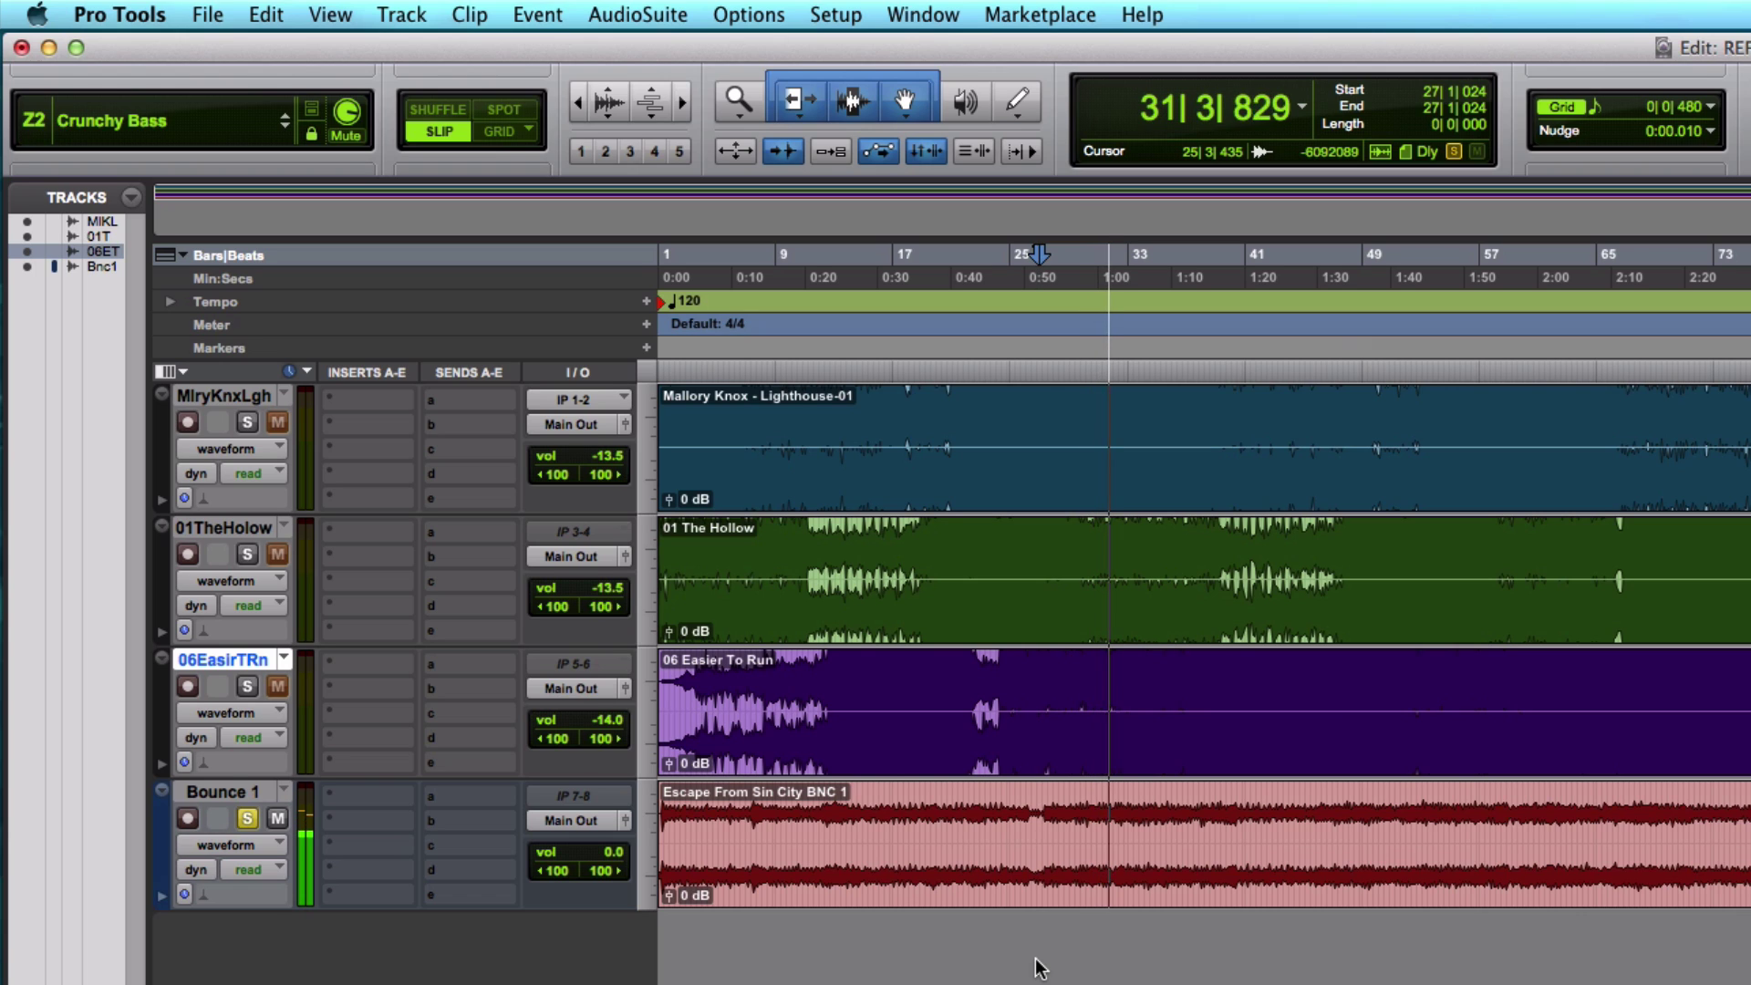
{"action": "key", "text": "space"}
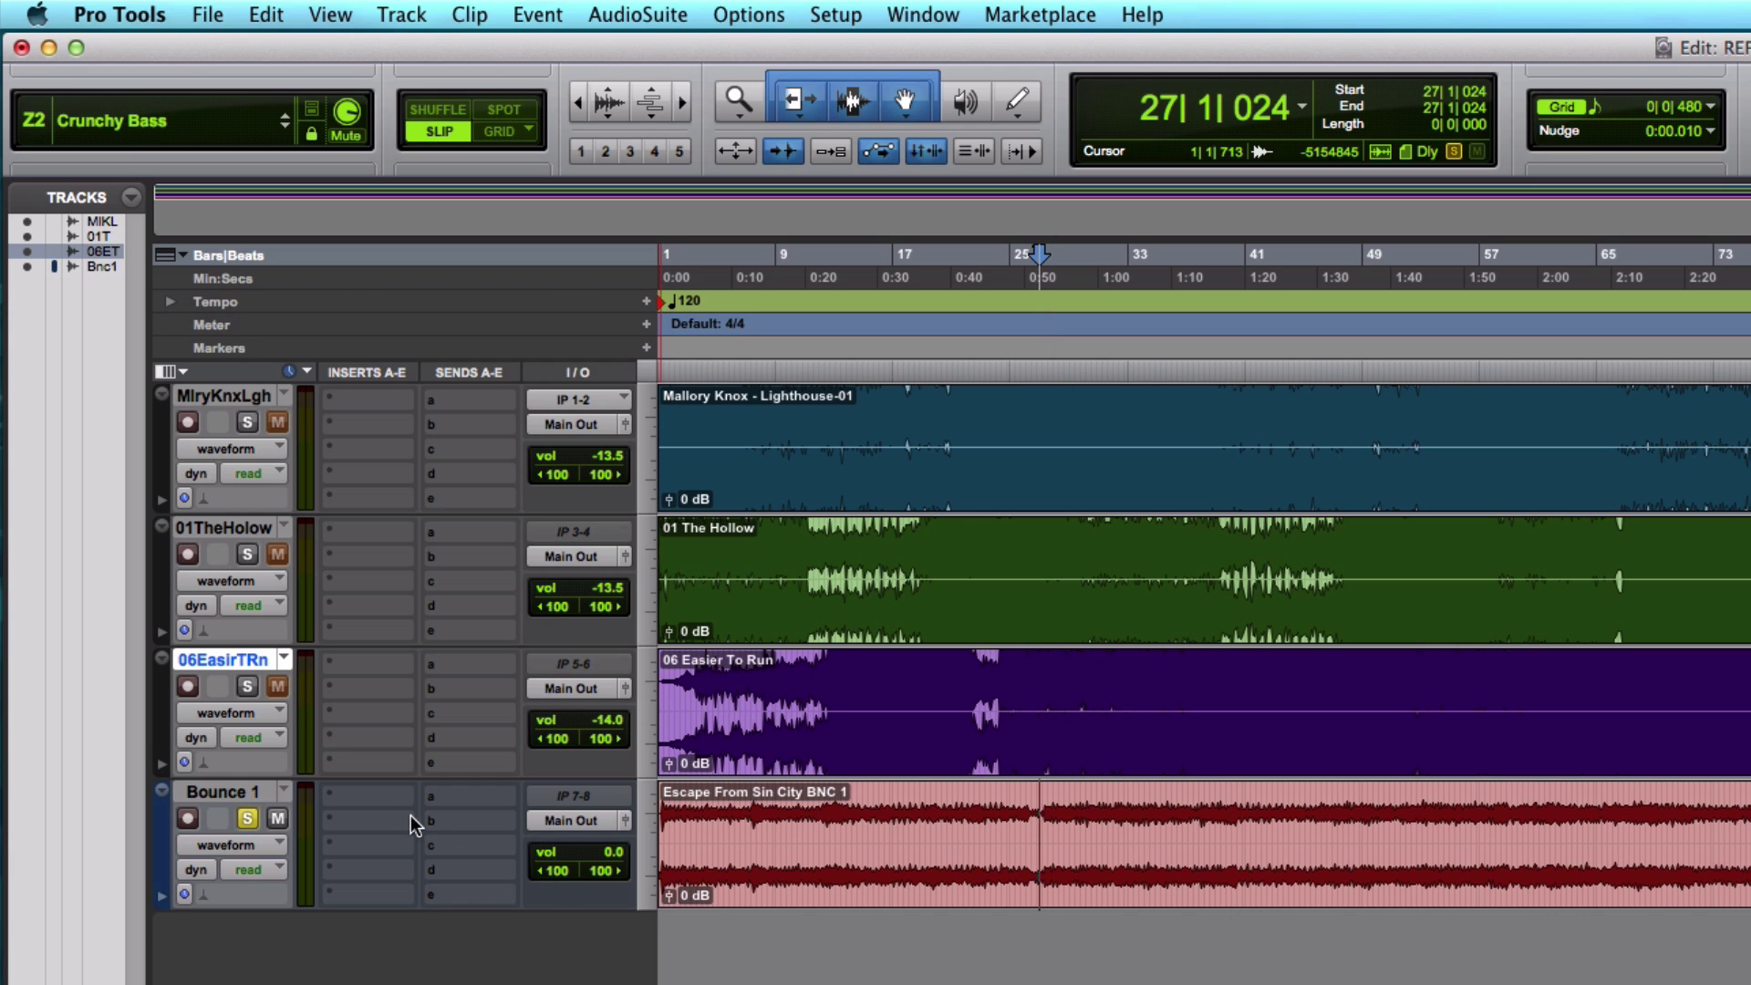
- Insert the stereo EQ3 7-Band multichannel plug-in in the first insert slot of Bounce 1
{"action": "left_click", "coordinate": [381, 795]}
{"action": "mouse_move", "coordinate": [478, 899]}
{"action": "mouse_move", "coordinate": [547, 334]}
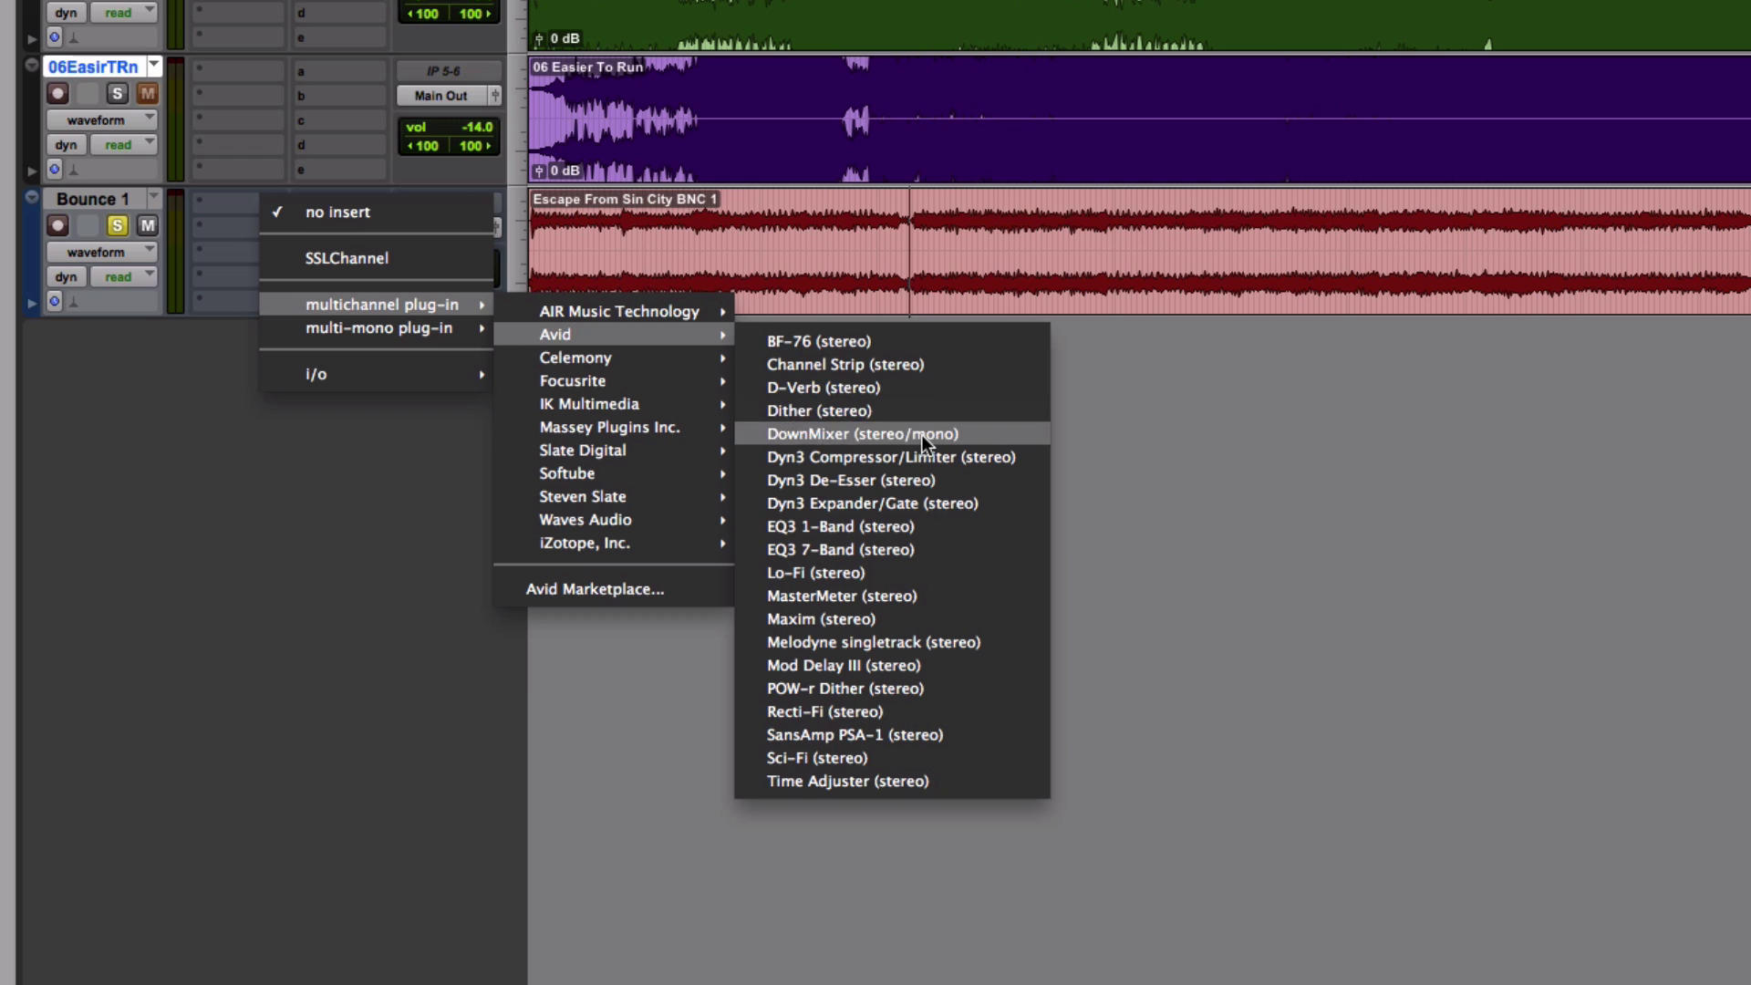
{"action": "left_click", "coordinate": [982, 563]}
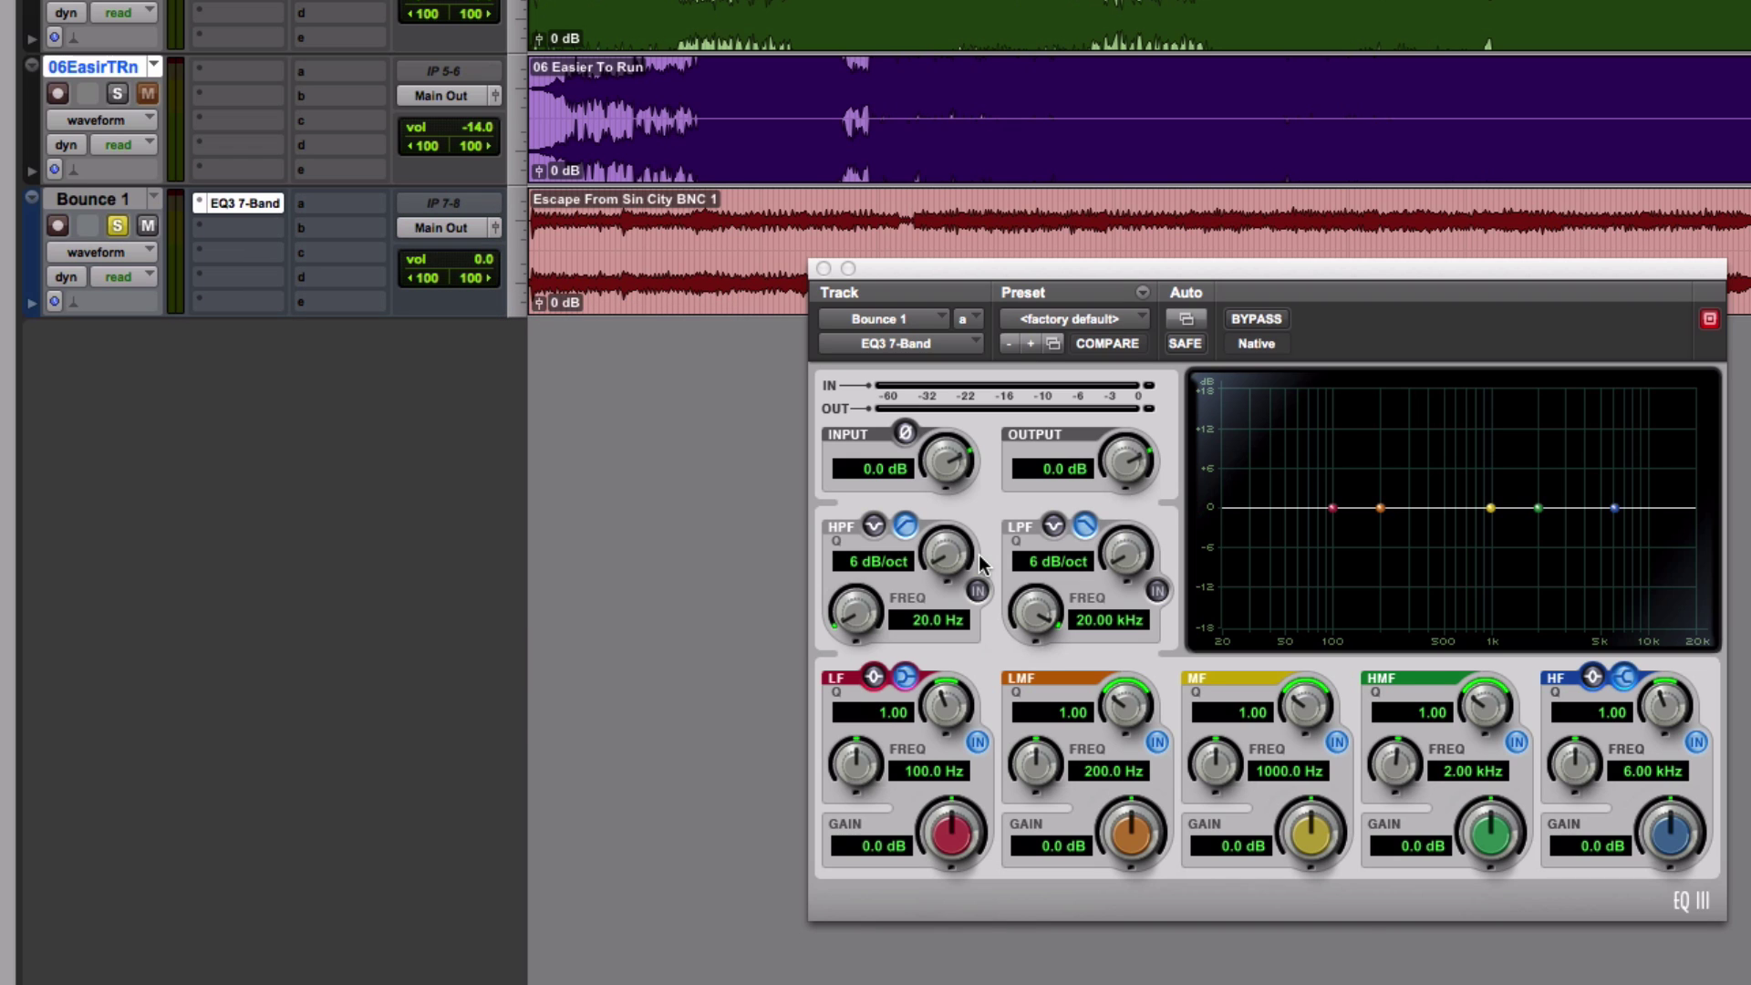
- Play Bounce 1 and boost the EQ's LF band by 5.7 dB at 154.5 Hz
{"action": "key", "text": "space"}
{"action": "left_click", "coordinate": [1332, 505]}
{"action": "left_click_drag", "start_coordinate": [1332, 505], "coordinate": [1332, 468]}
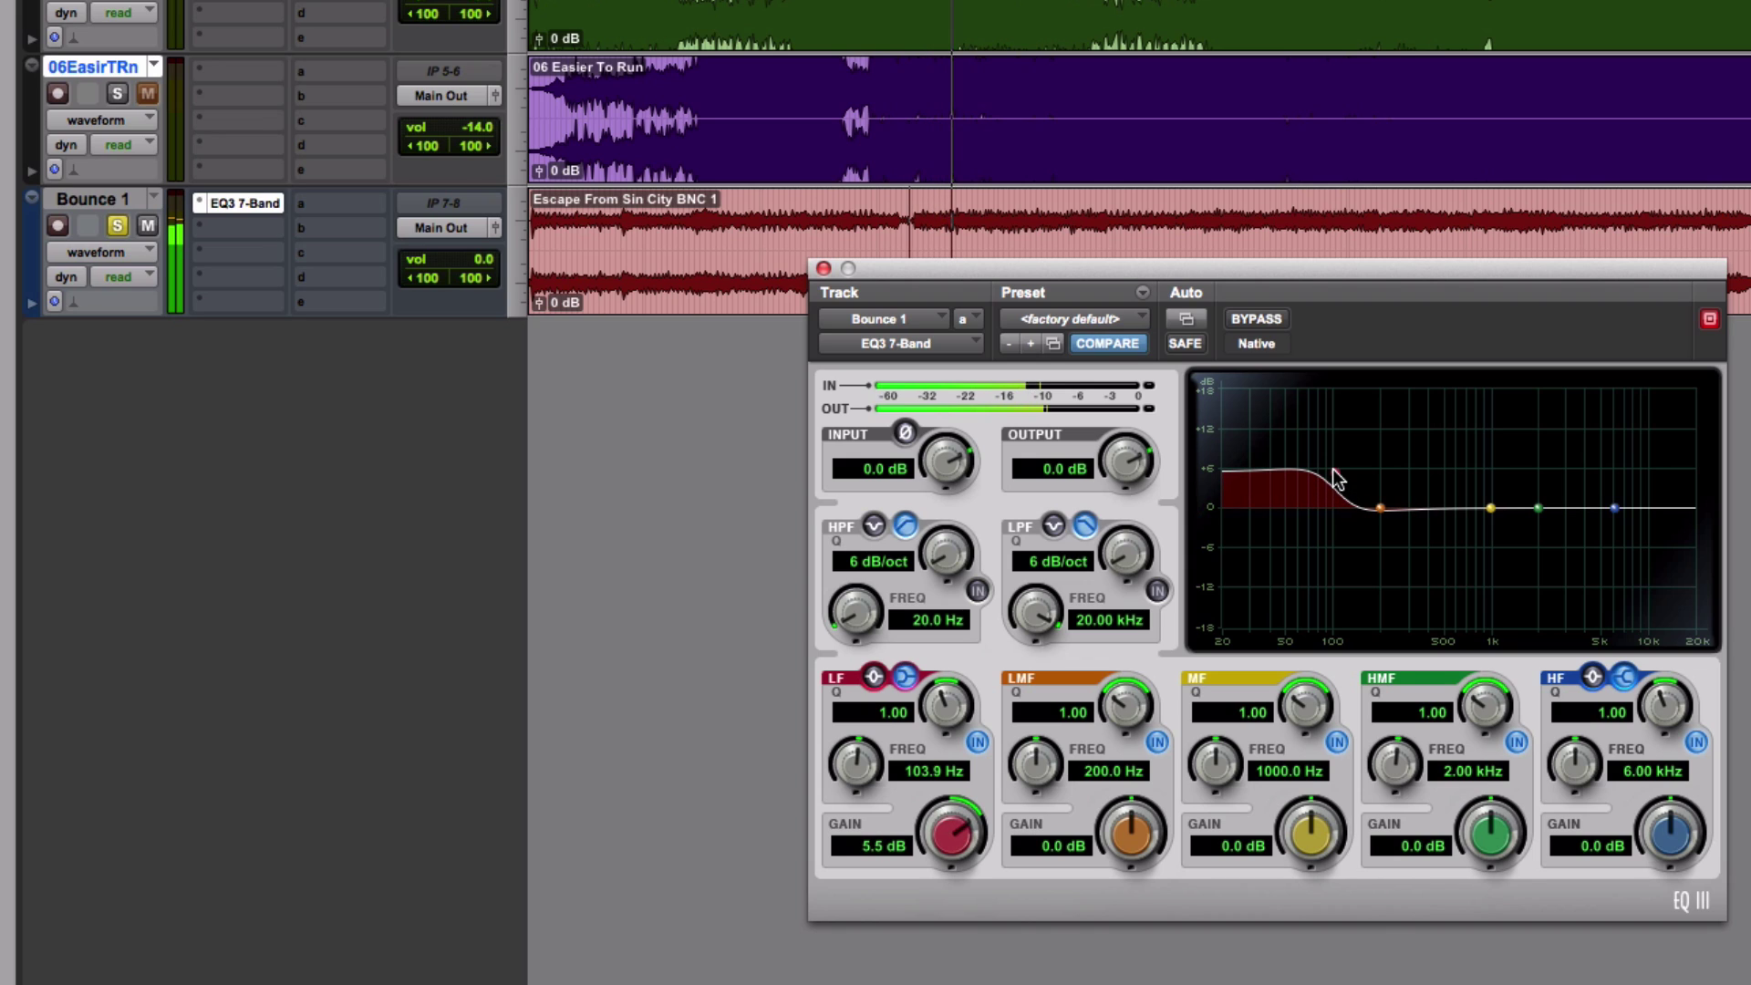
{"action": "left_click_drag", "start_coordinate": [1332, 469], "coordinate": [1361, 472]}
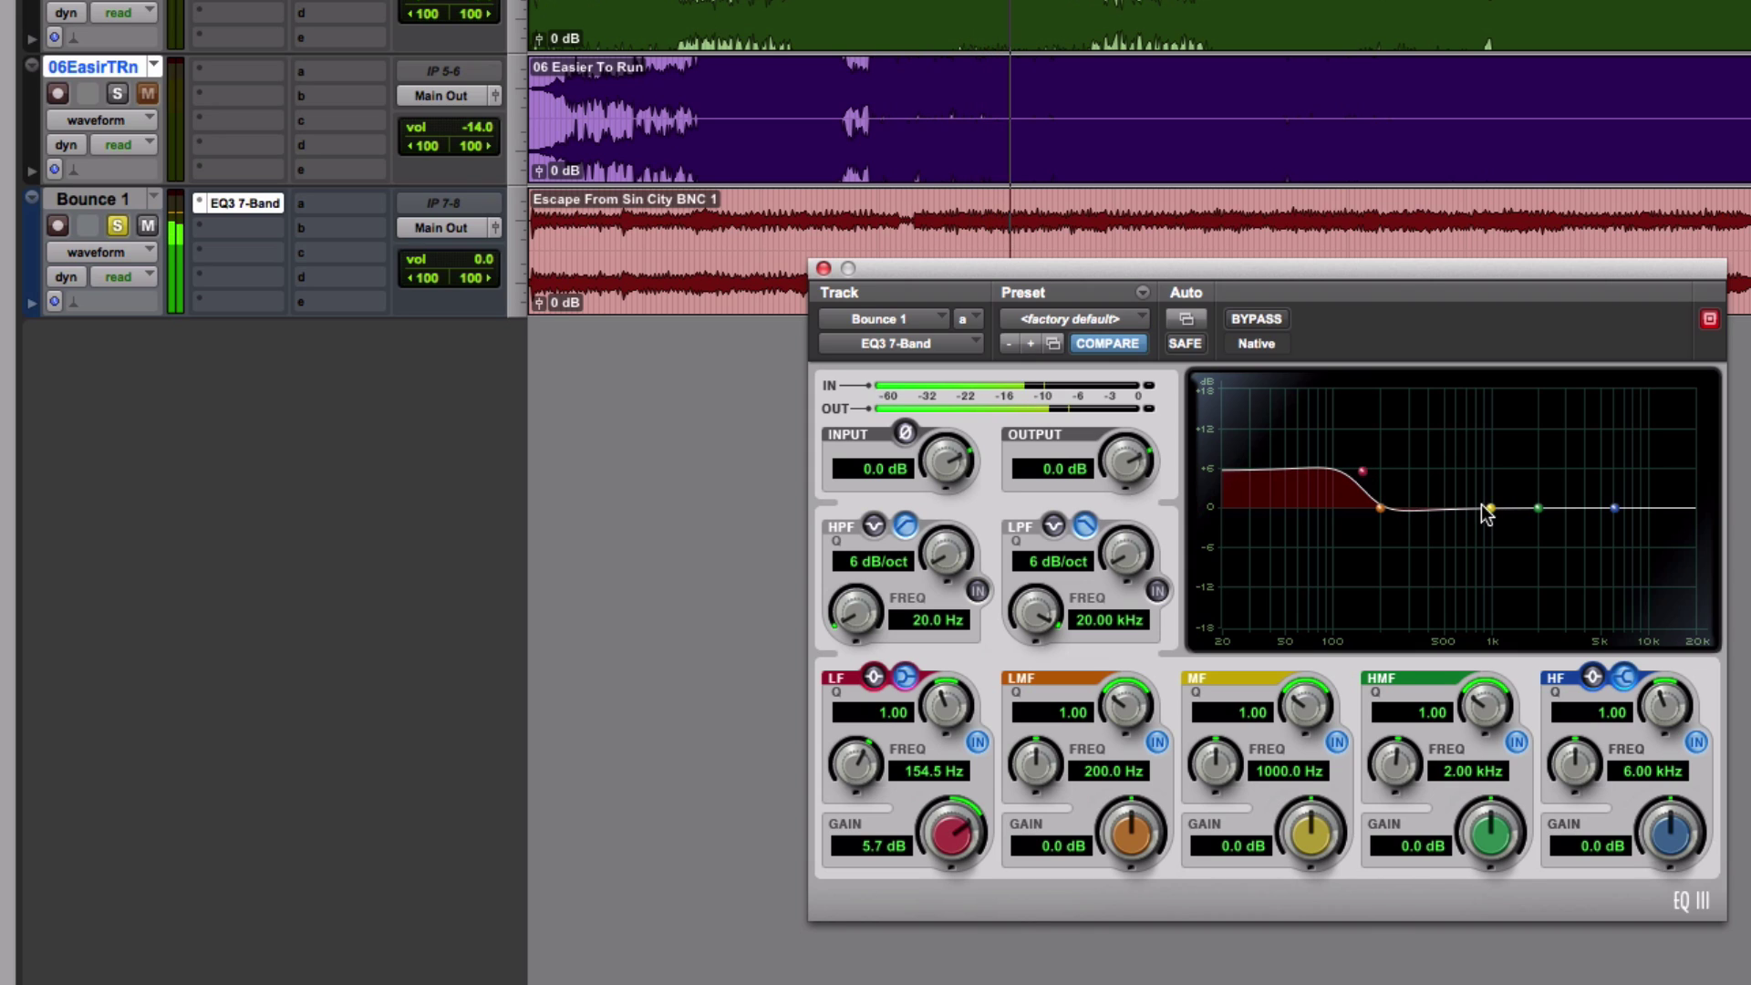
- Set the EQ's MF band to a -2.1 dB cut at 377.5 Hz with a Q of 1.26
{"action": "left_click_drag", "start_coordinate": [1483, 507], "coordinate": [1422, 447]}
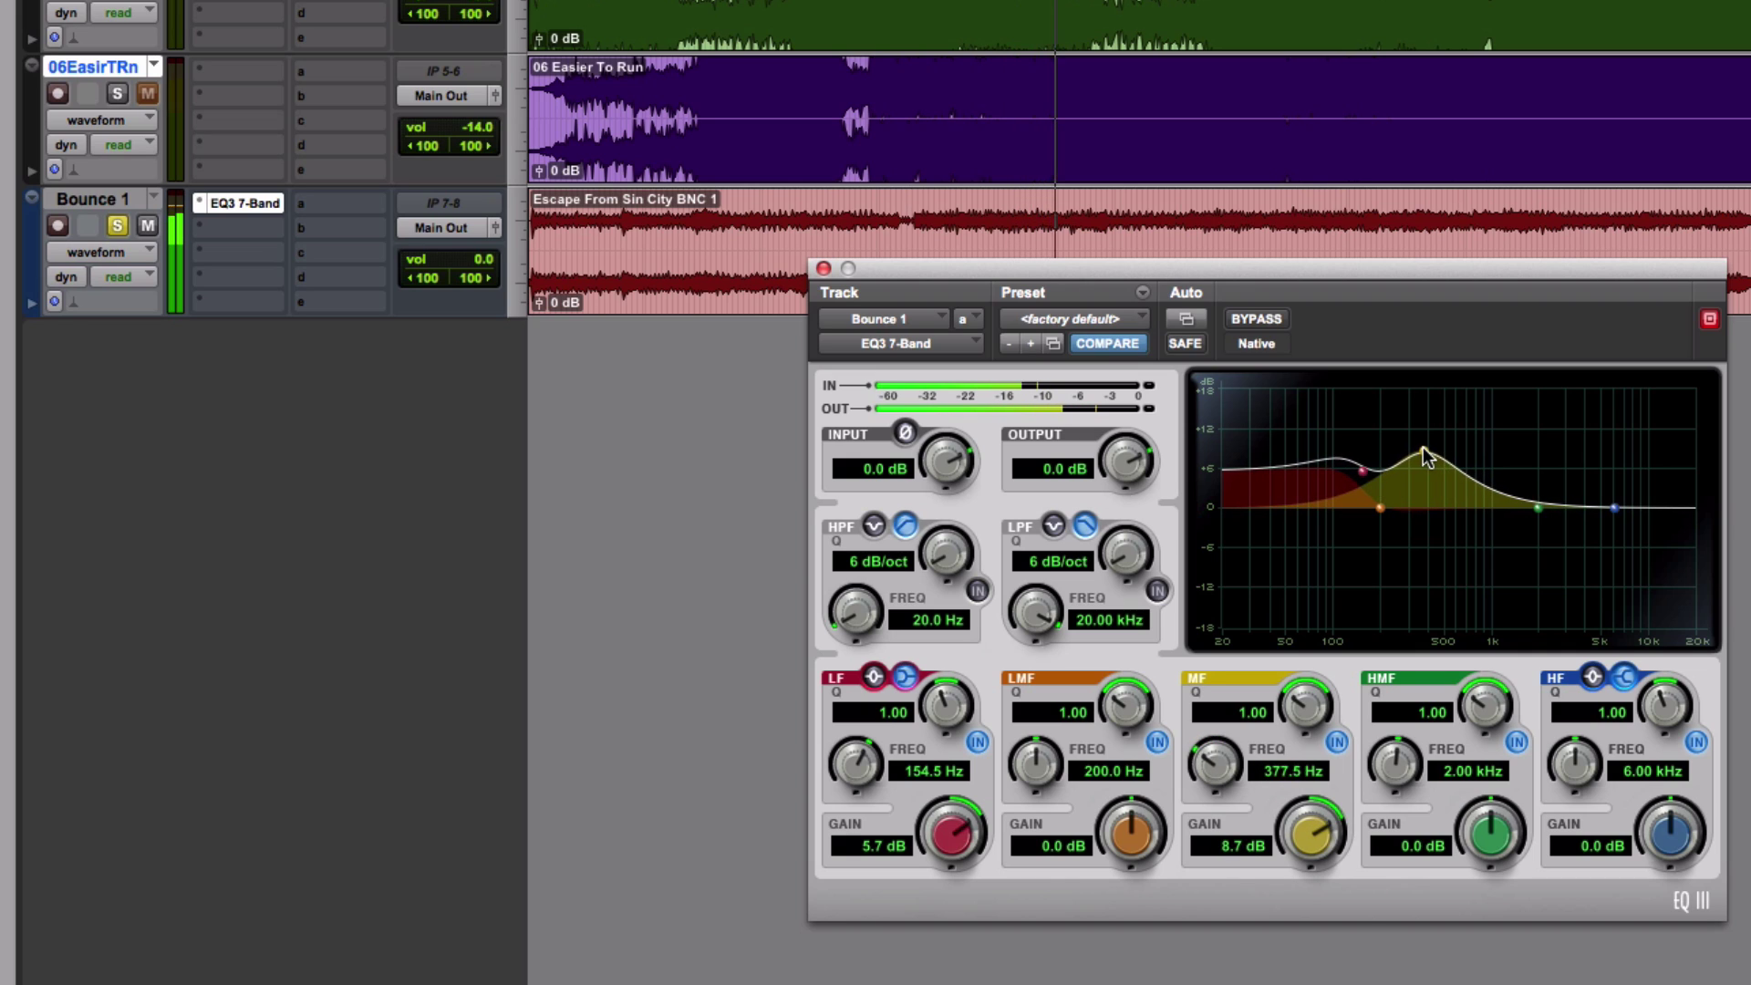
{"action": "left_click_drag", "start_coordinate": [1311, 831], "coordinate": [1310, 983]}
{"action": "left_click_drag", "start_coordinate": [1304, 717], "coordinate": [1304, 695]}
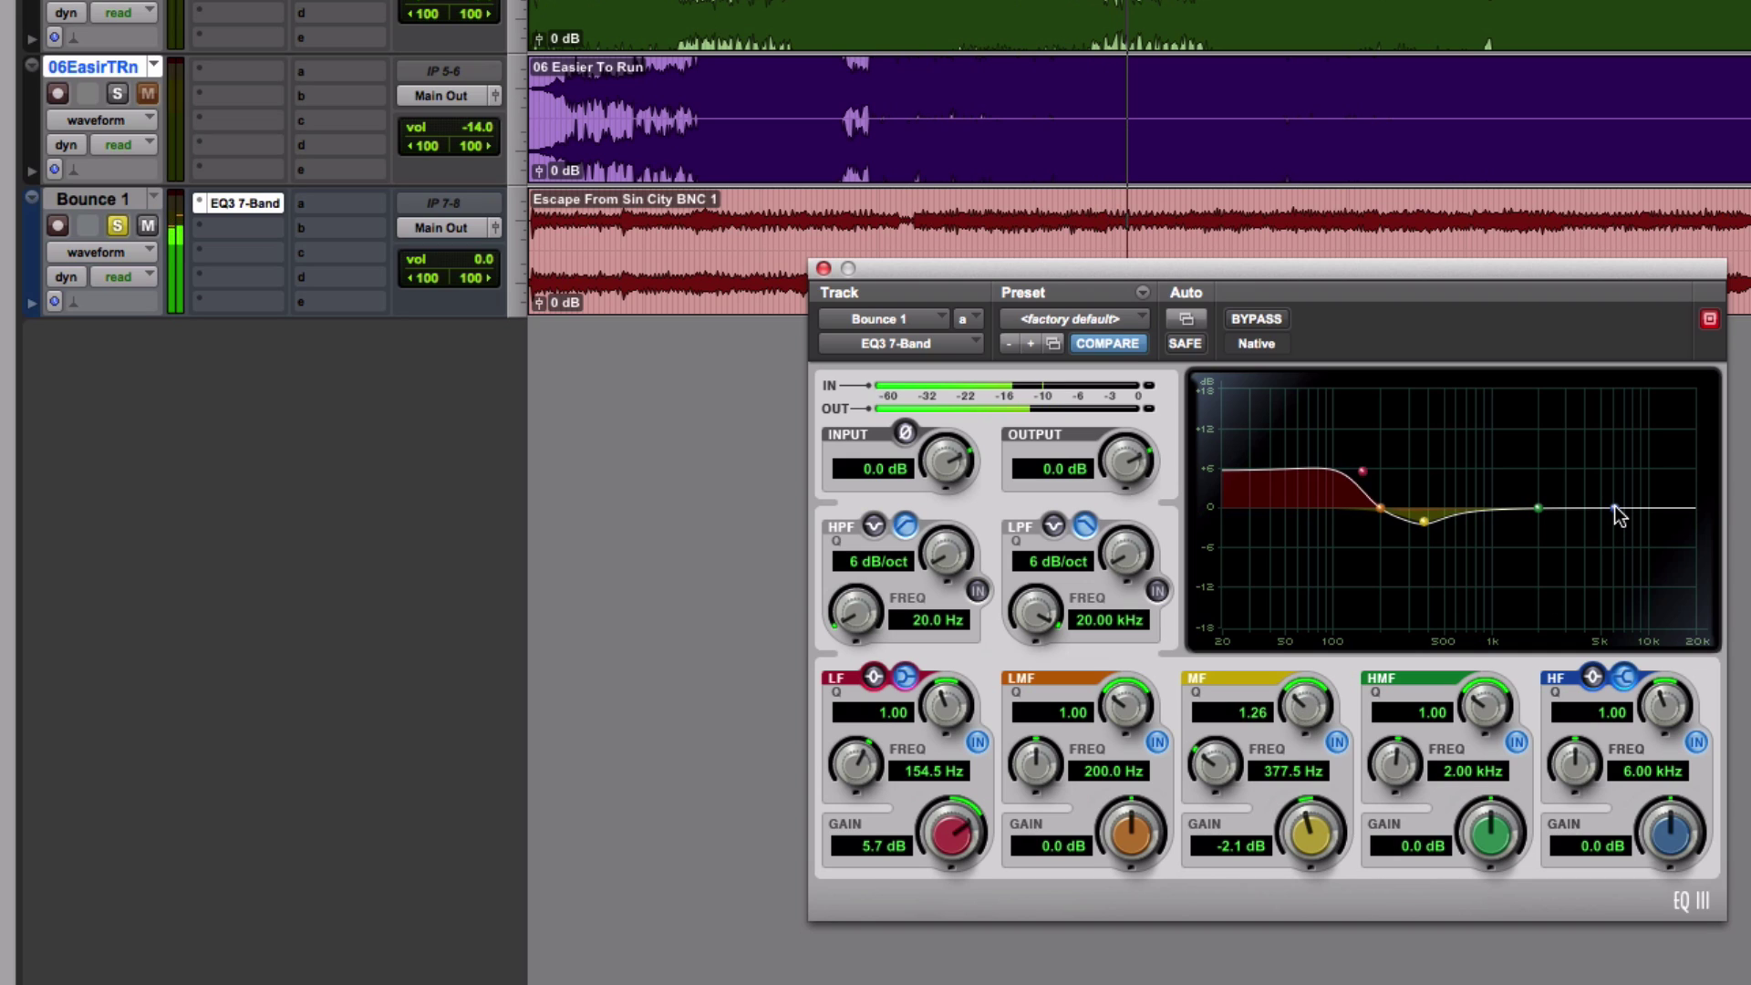
- Boost HMF 1.7 dB at 2.12 kHz and HF 2.8 dB at 7.41 kHz, lowering the EQ output to -1.8 dB
{"action": "left_click_drag", "start_coordinate": [1618, 515], "coordinate": [1540, 493]}
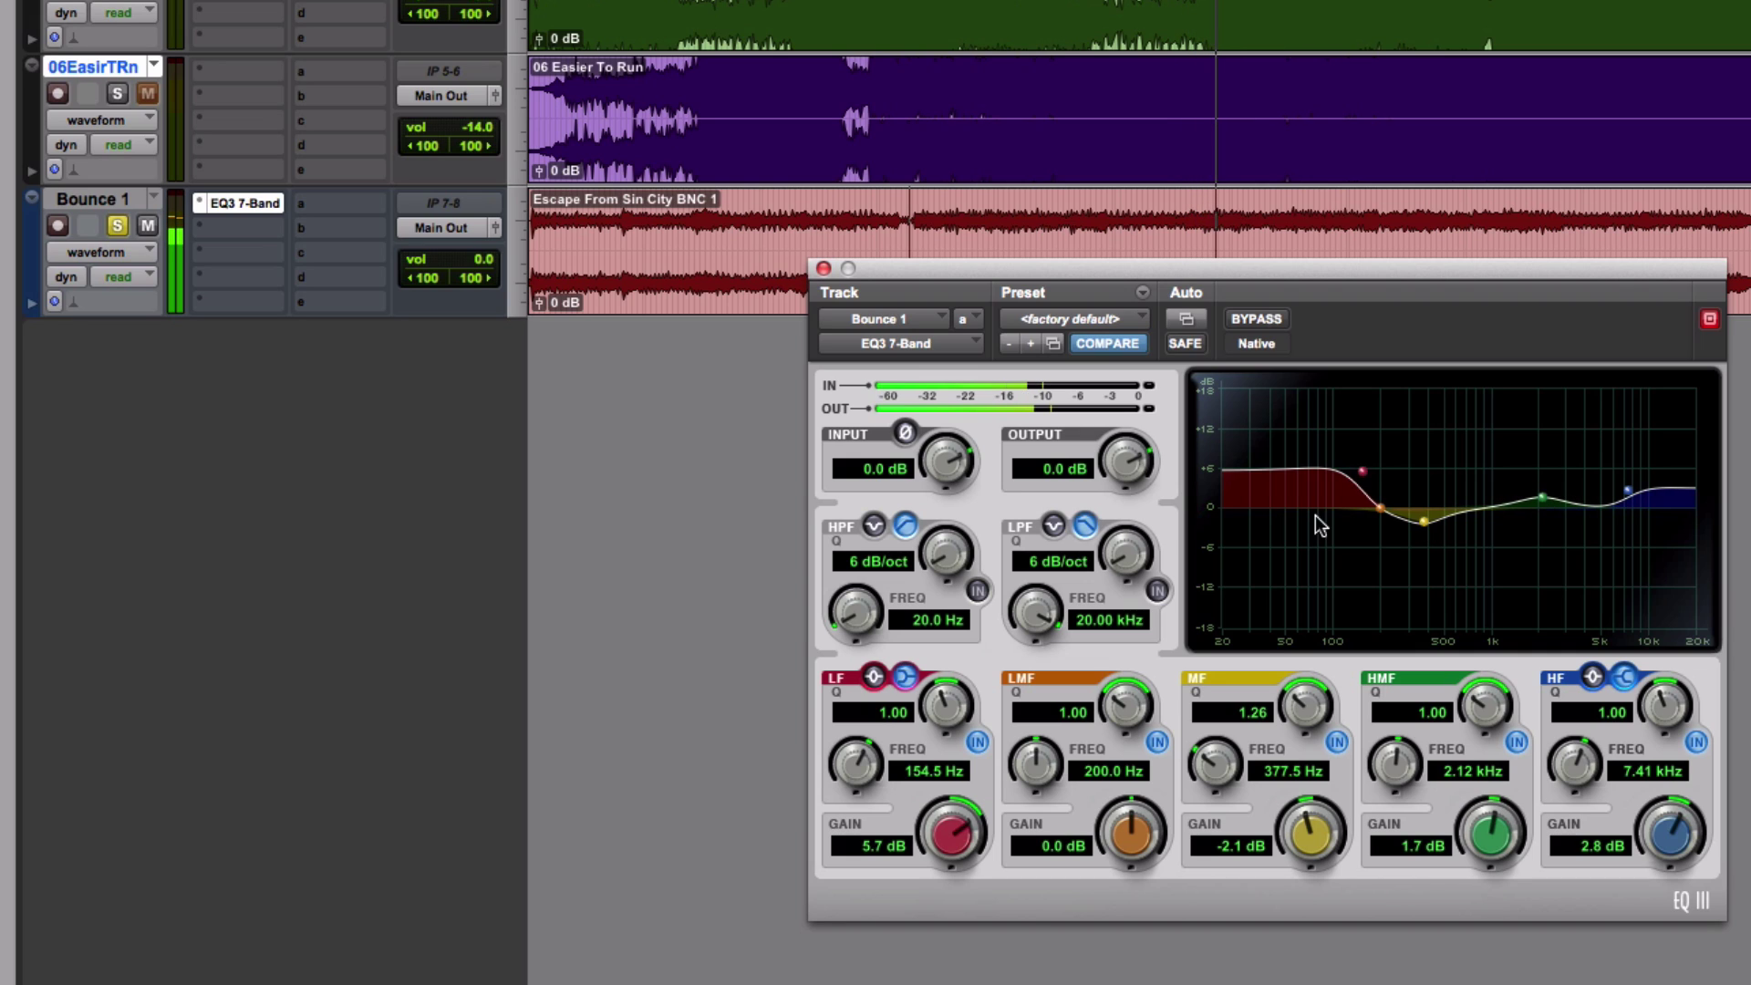
{"action": "left_click_drag", "start_coordinate": [1131, 463], "coordinate": [1128, 504]}
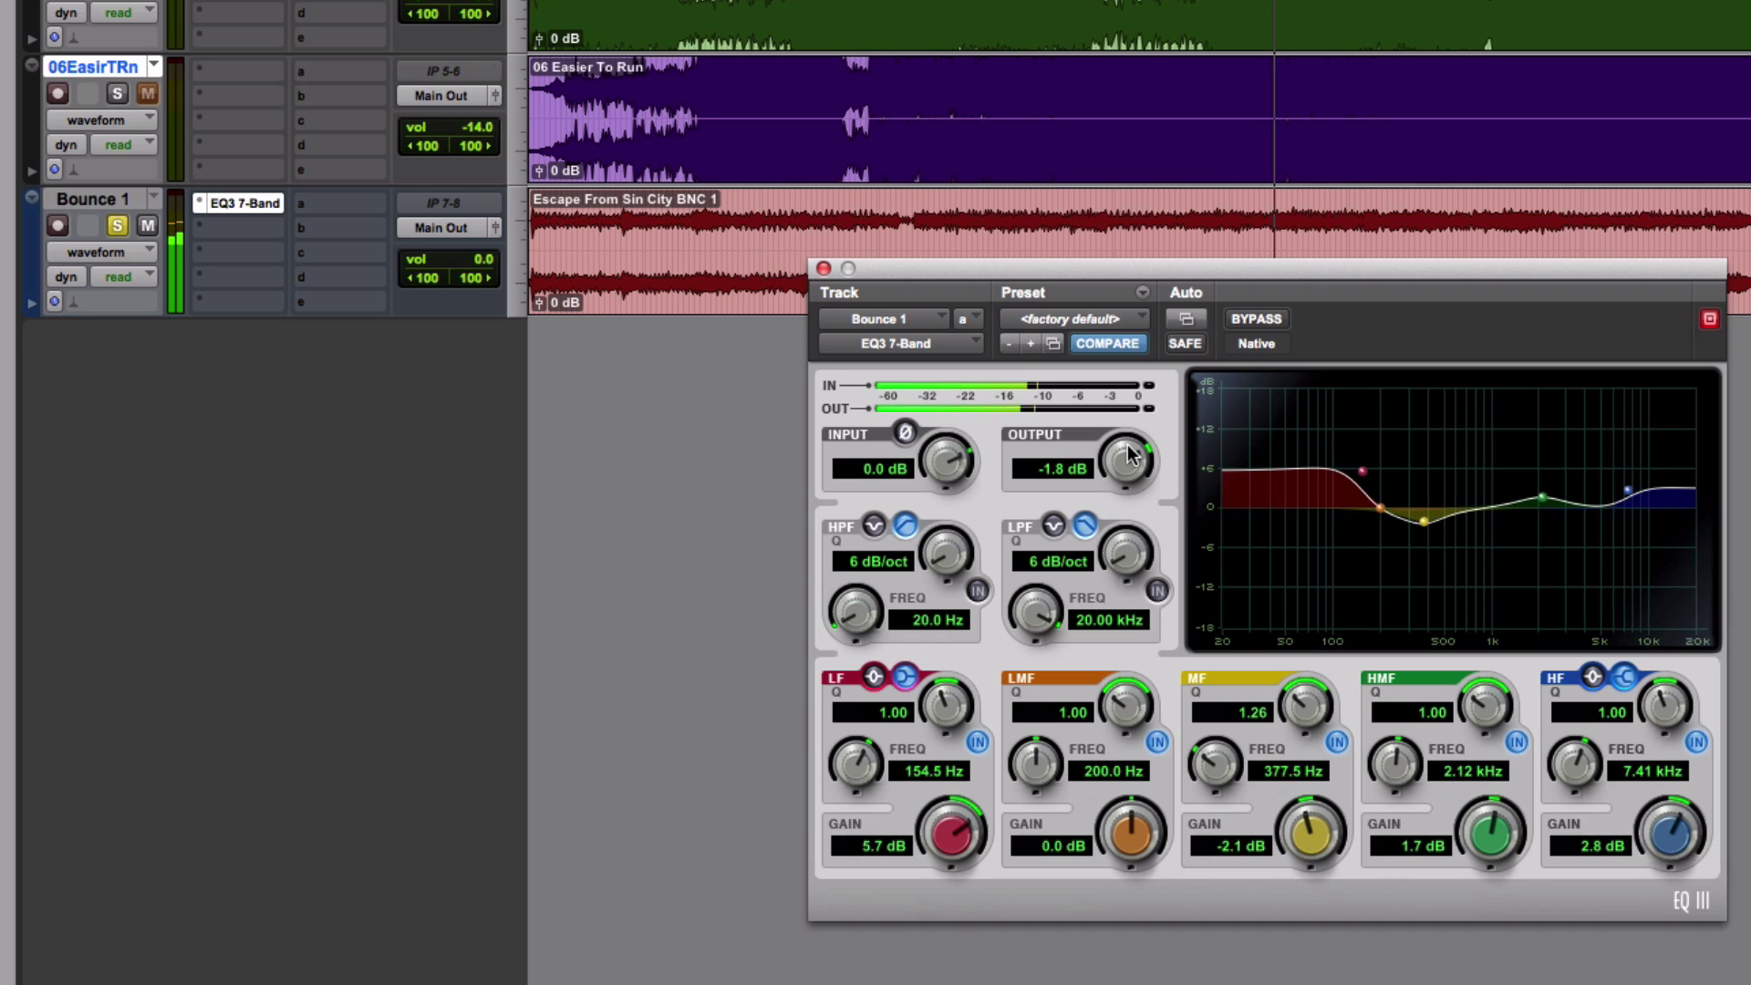
{"action": "key", "text": "space"}
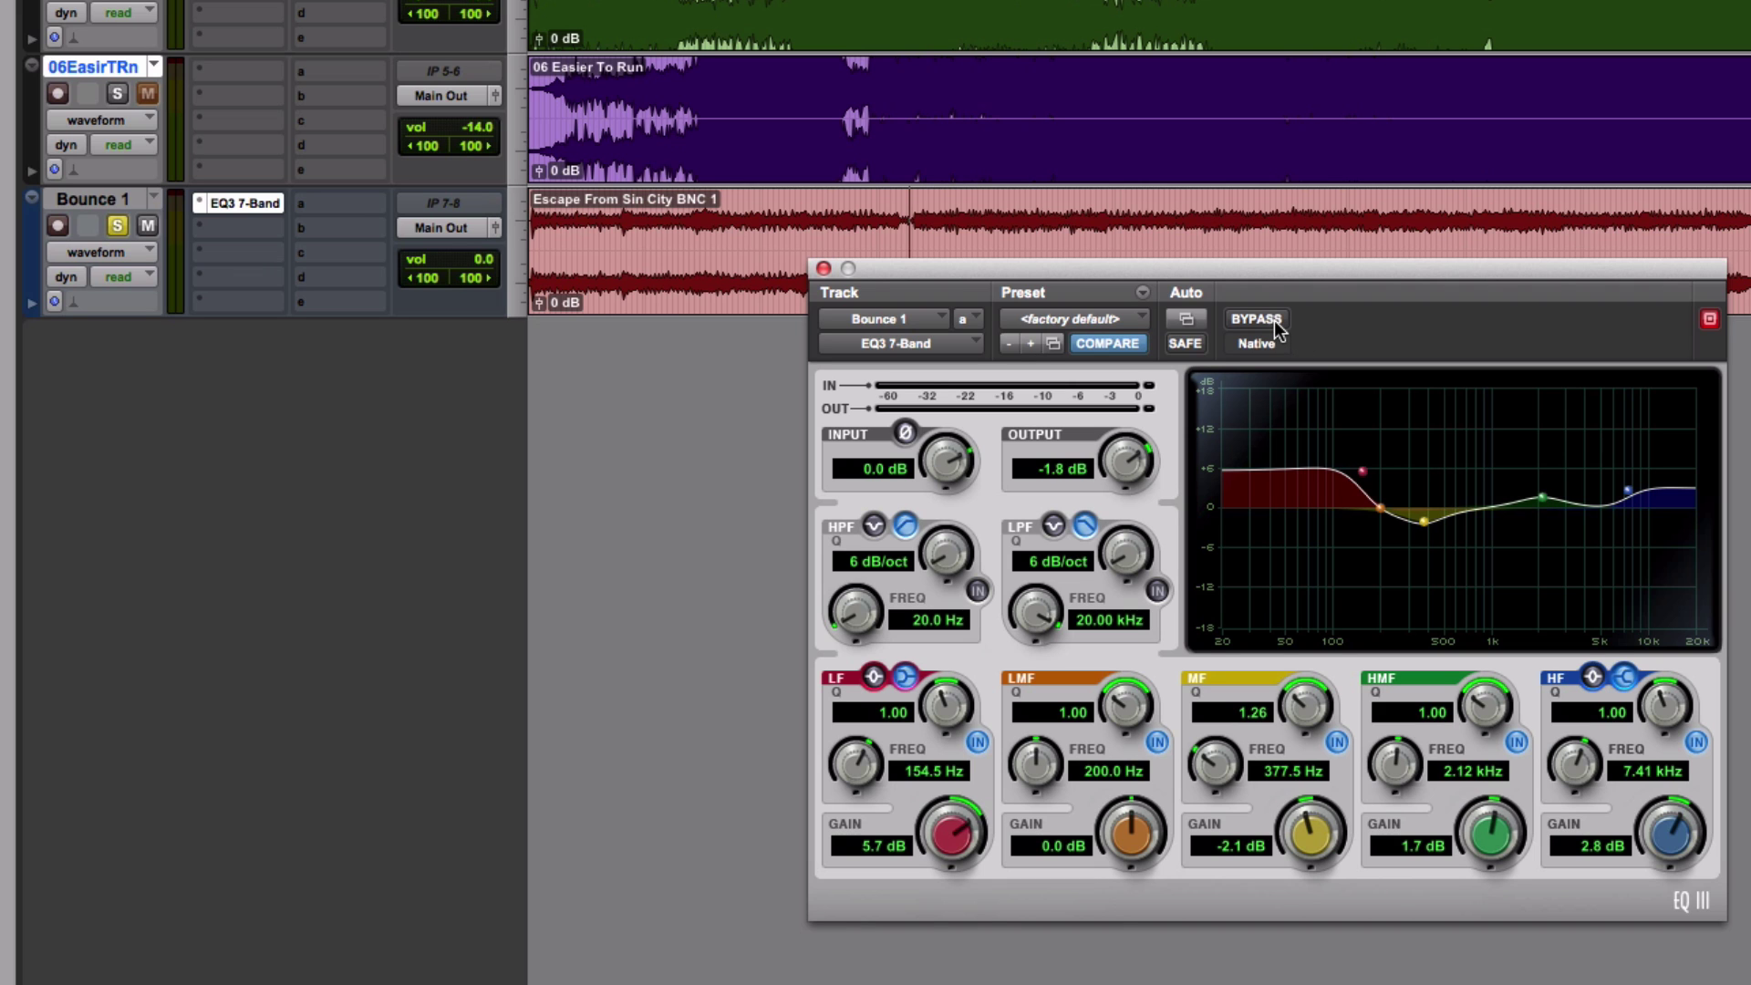
- Play Bounce 1 and compare its sound with the EQ3 7-Band bypassed and active
{"action": "key", "text": "space"}
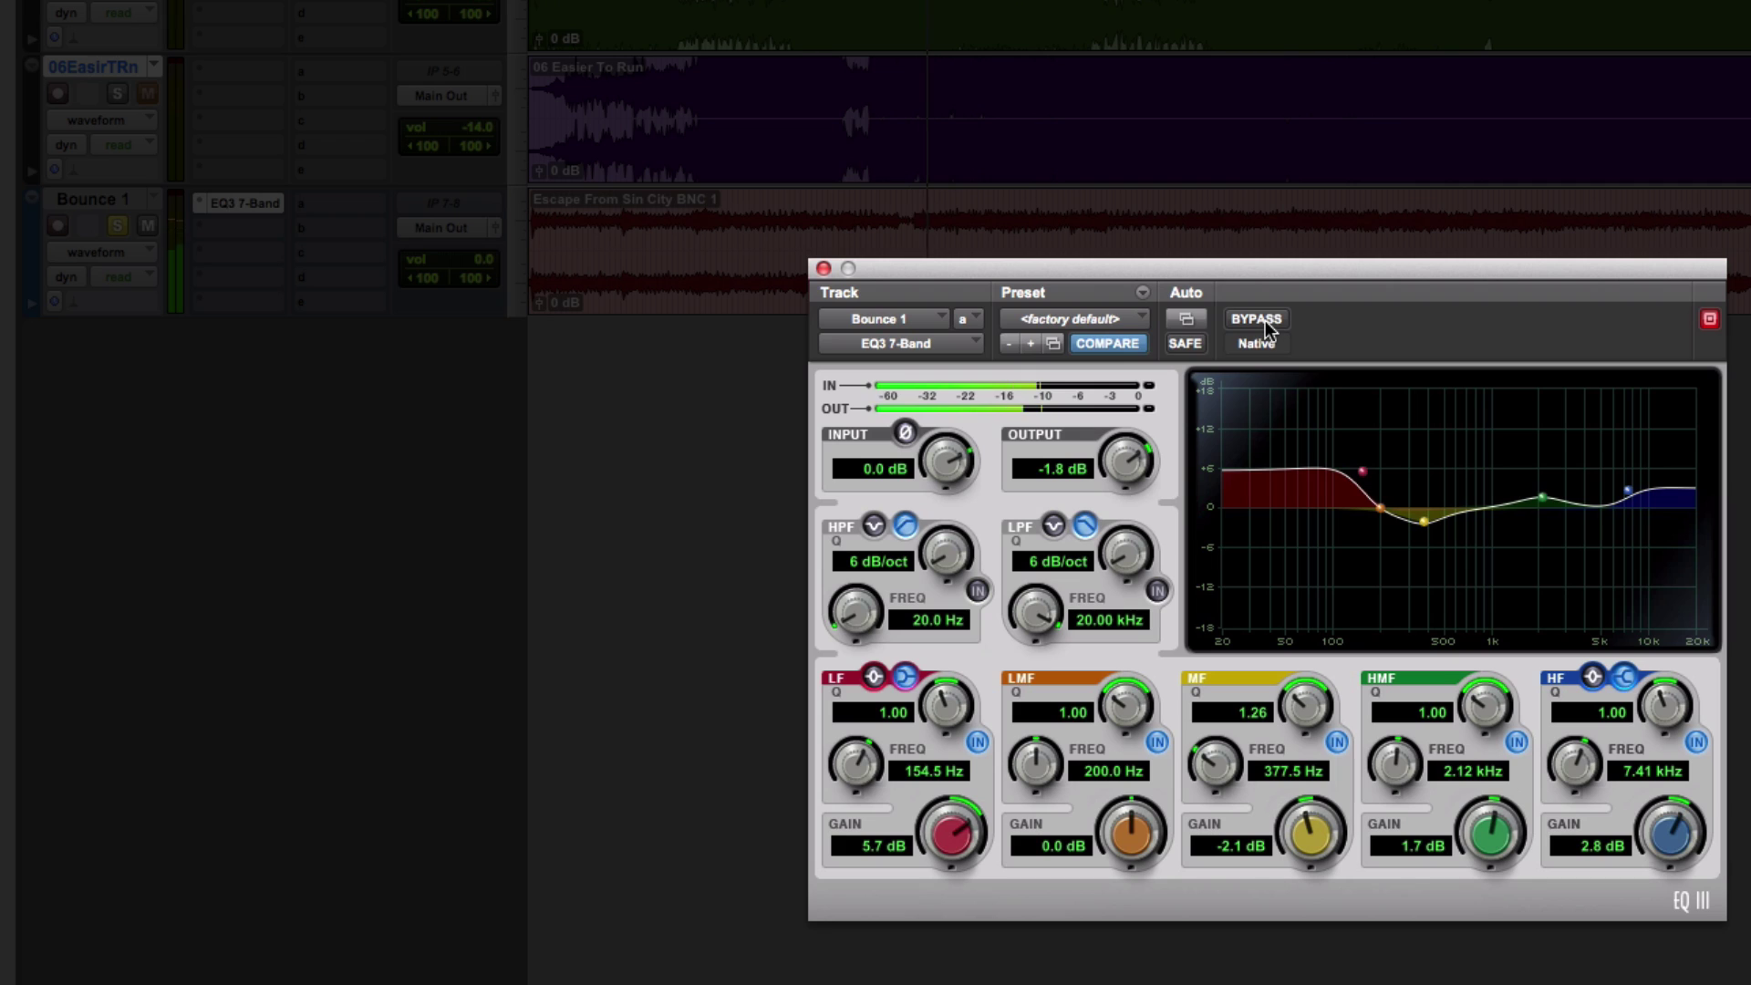
{"action": "left_click", "coordinate": [1266, 320]}
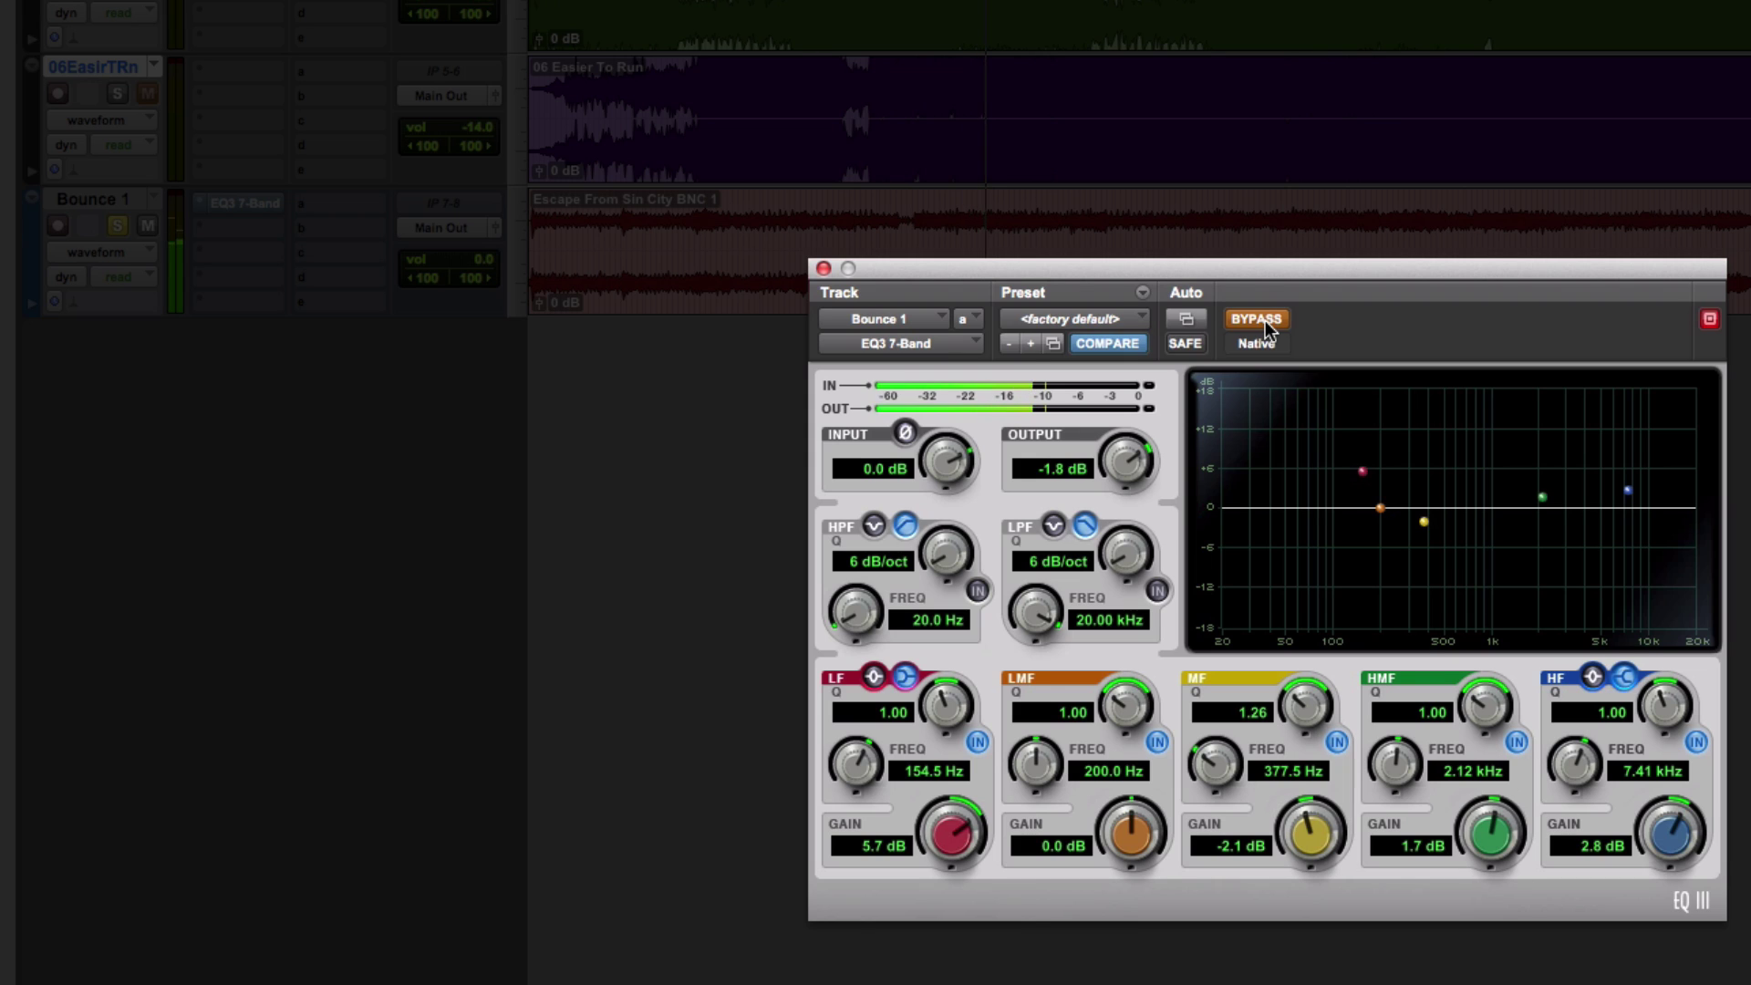
{"action": "left_click", "coordinate": [1265, 320]}
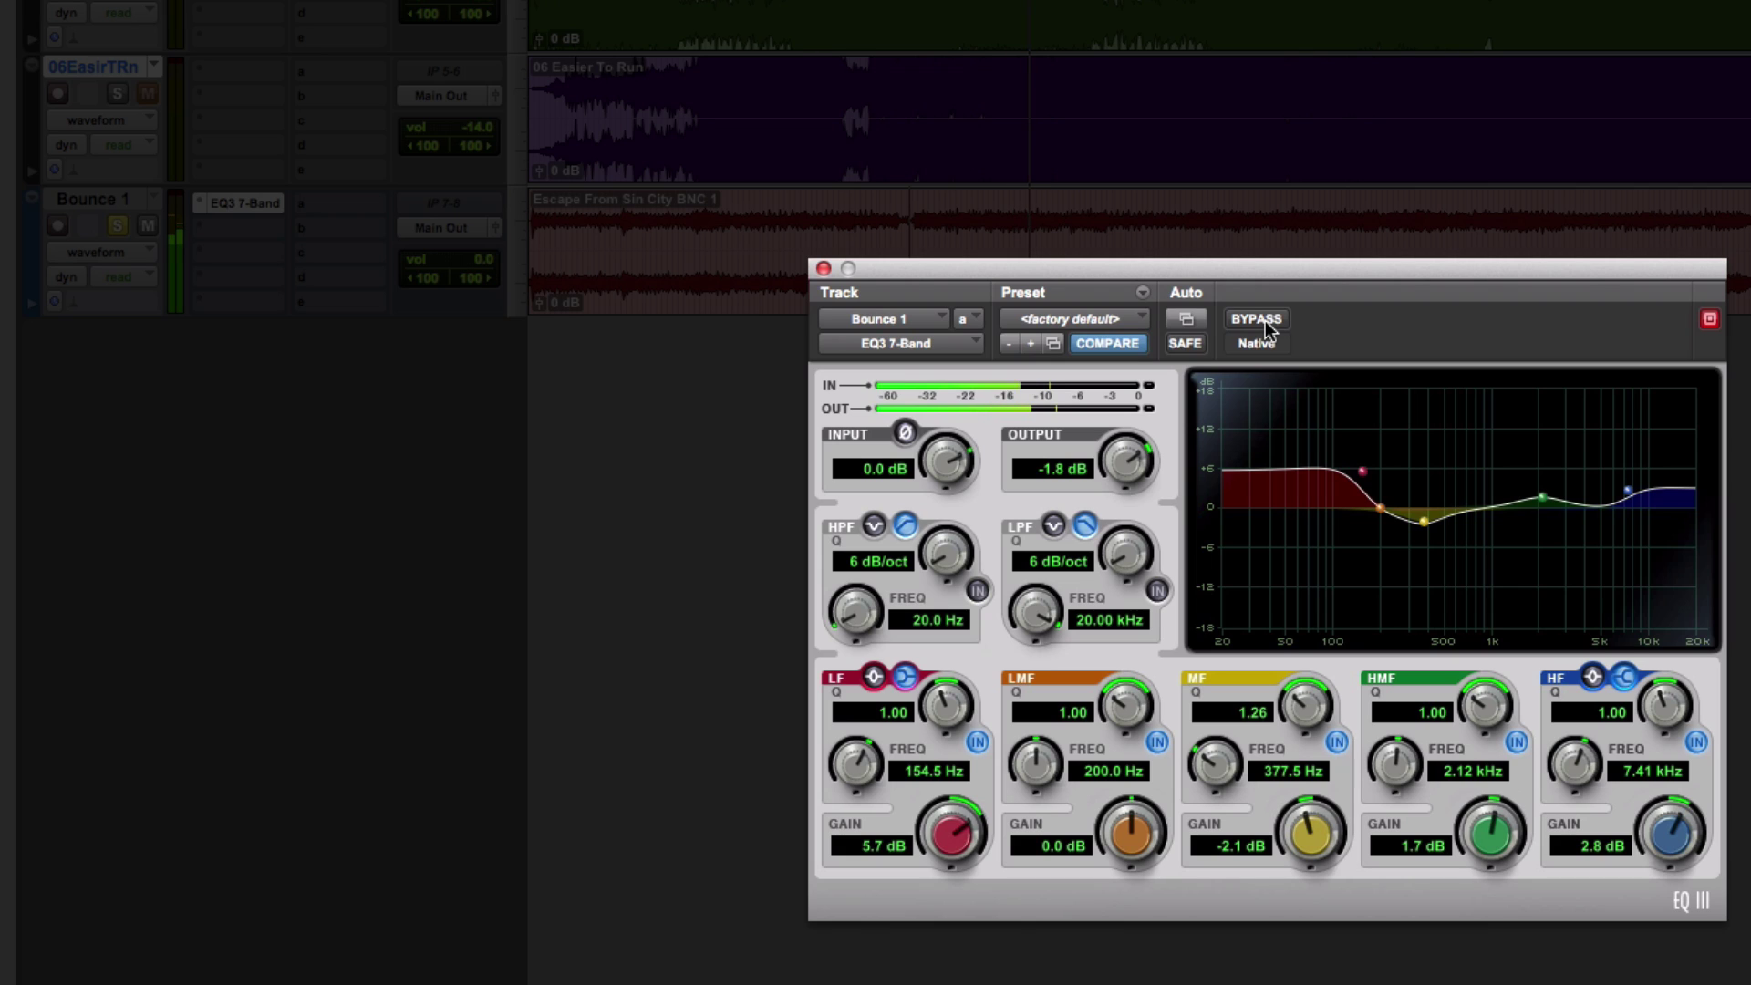
{"action": "left_click", "coordinate": [1266, 321]}
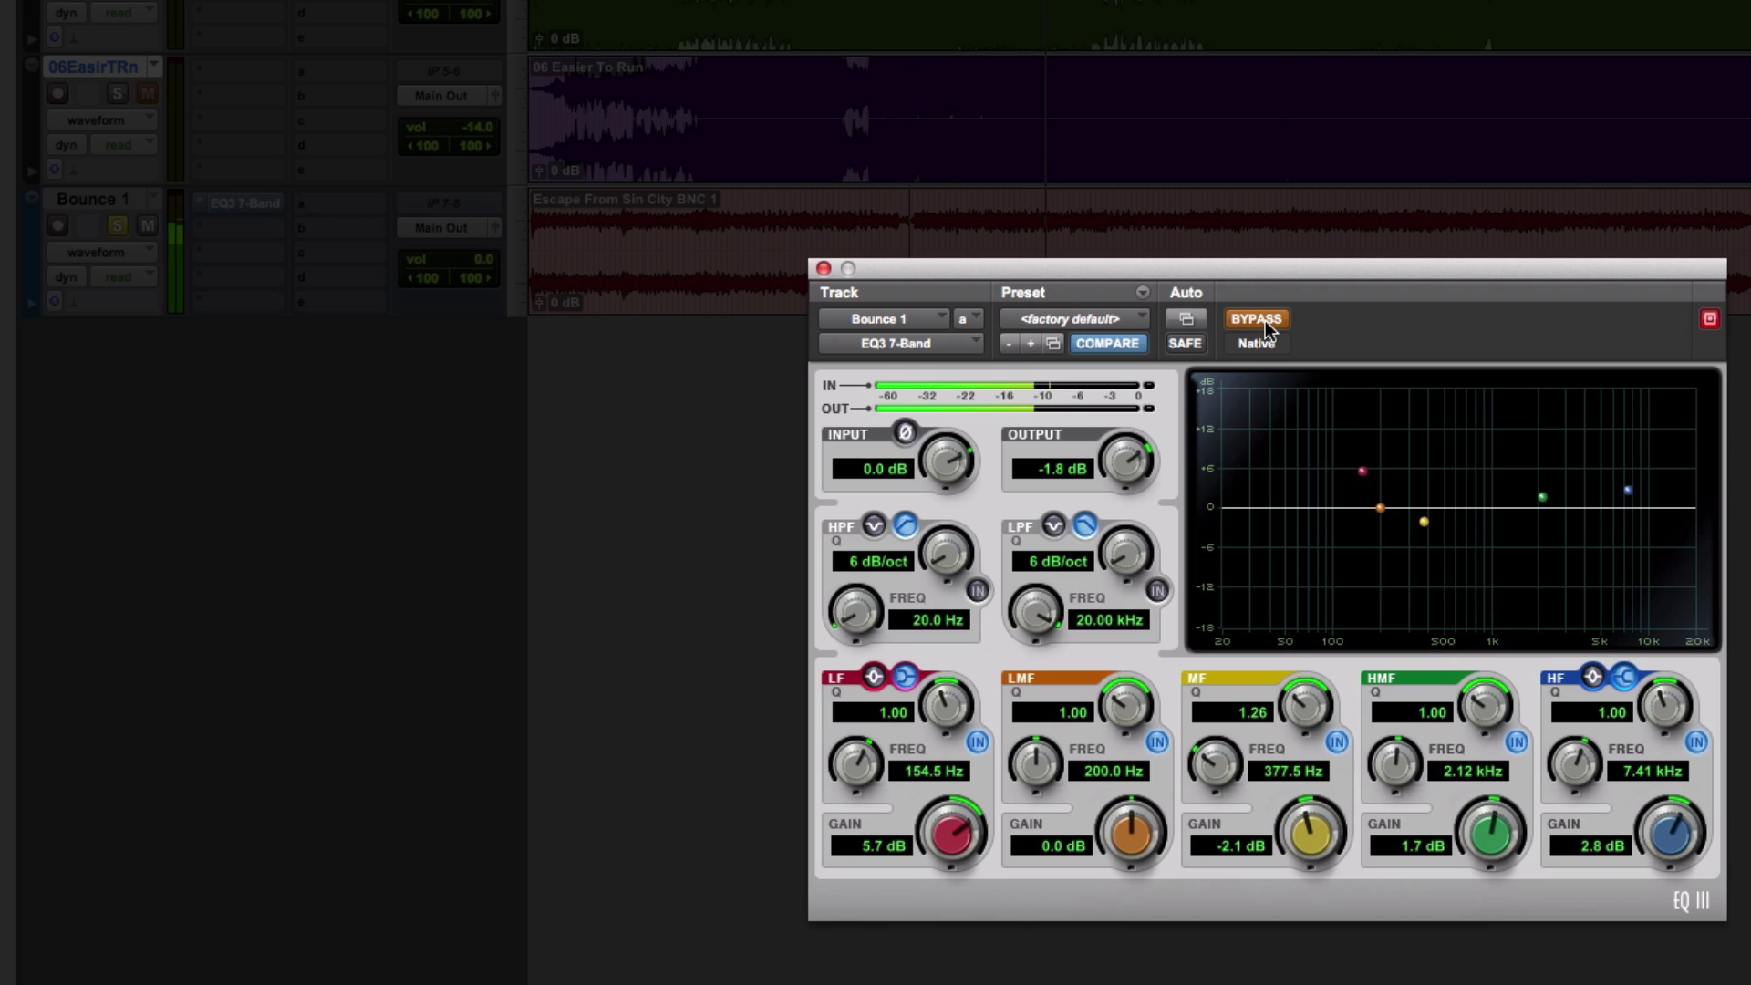
{"action": "left_click", "coordinate": [1266, 320]}
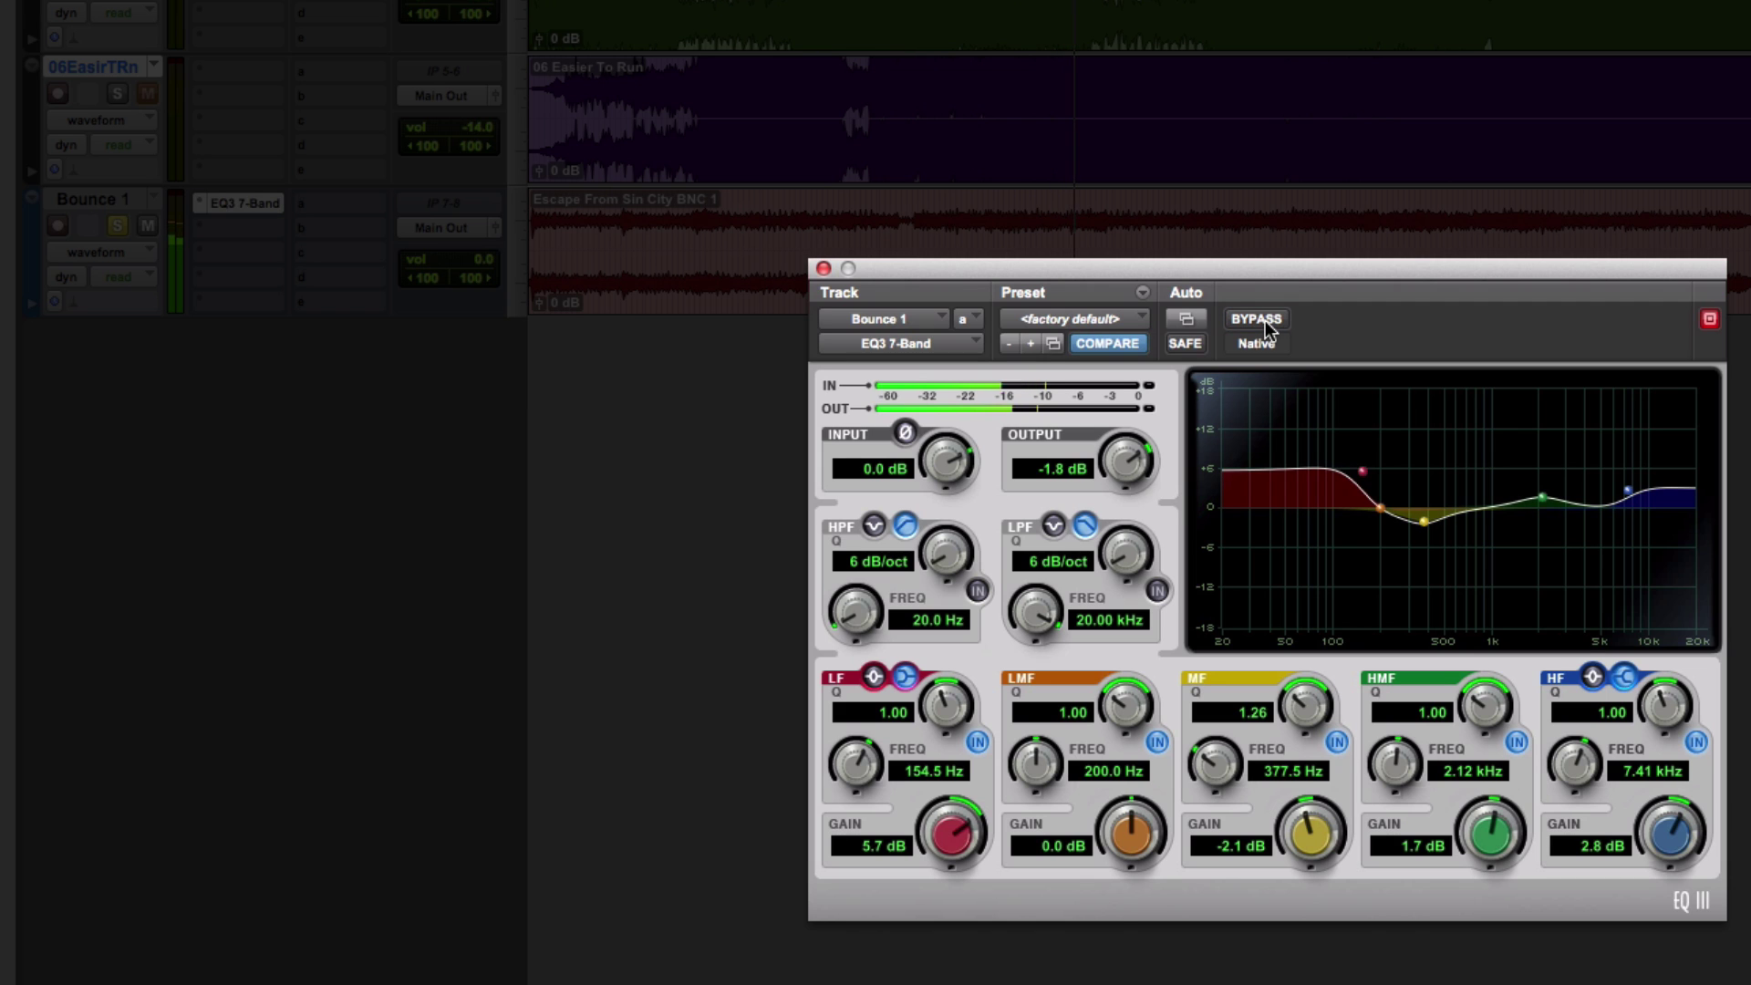
{"action": "key", "text": "space"}
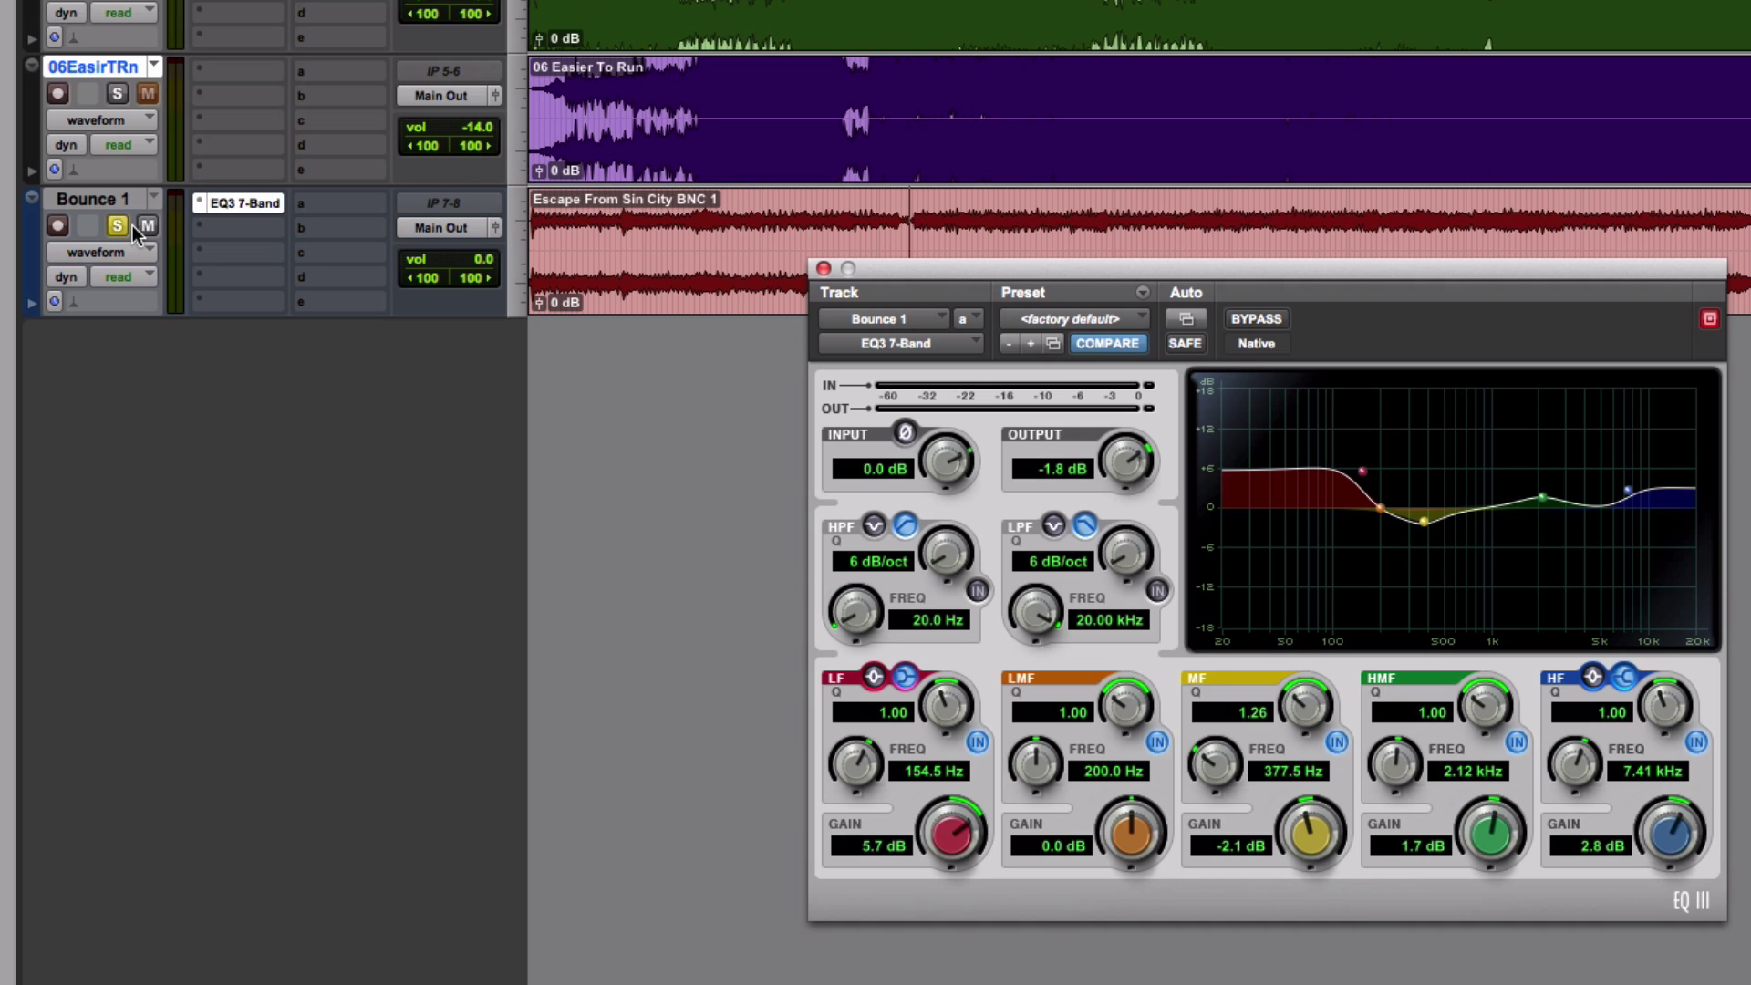
- Play the session and compare the equalised Bounce 1 with MlryKnxLgh and 01TheHolow by switching the solo between them
{"action": "key", "text": "space"}
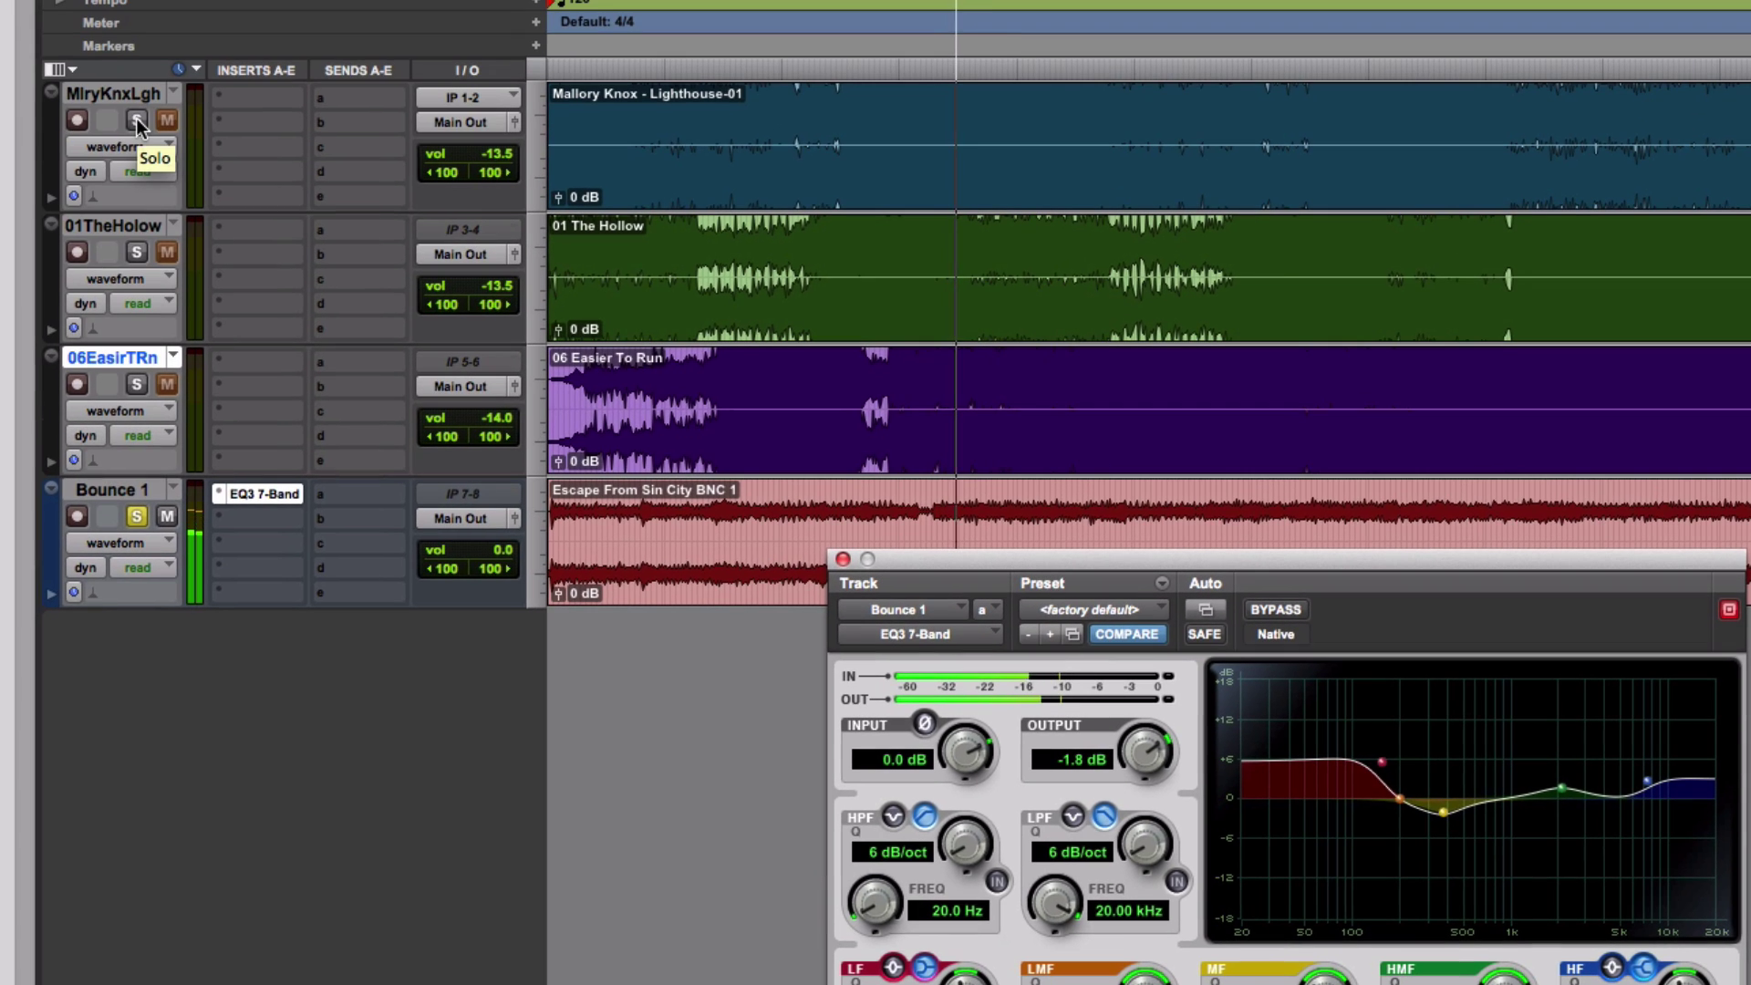
{"action": "left_click", "coordinate": [136, 121]}
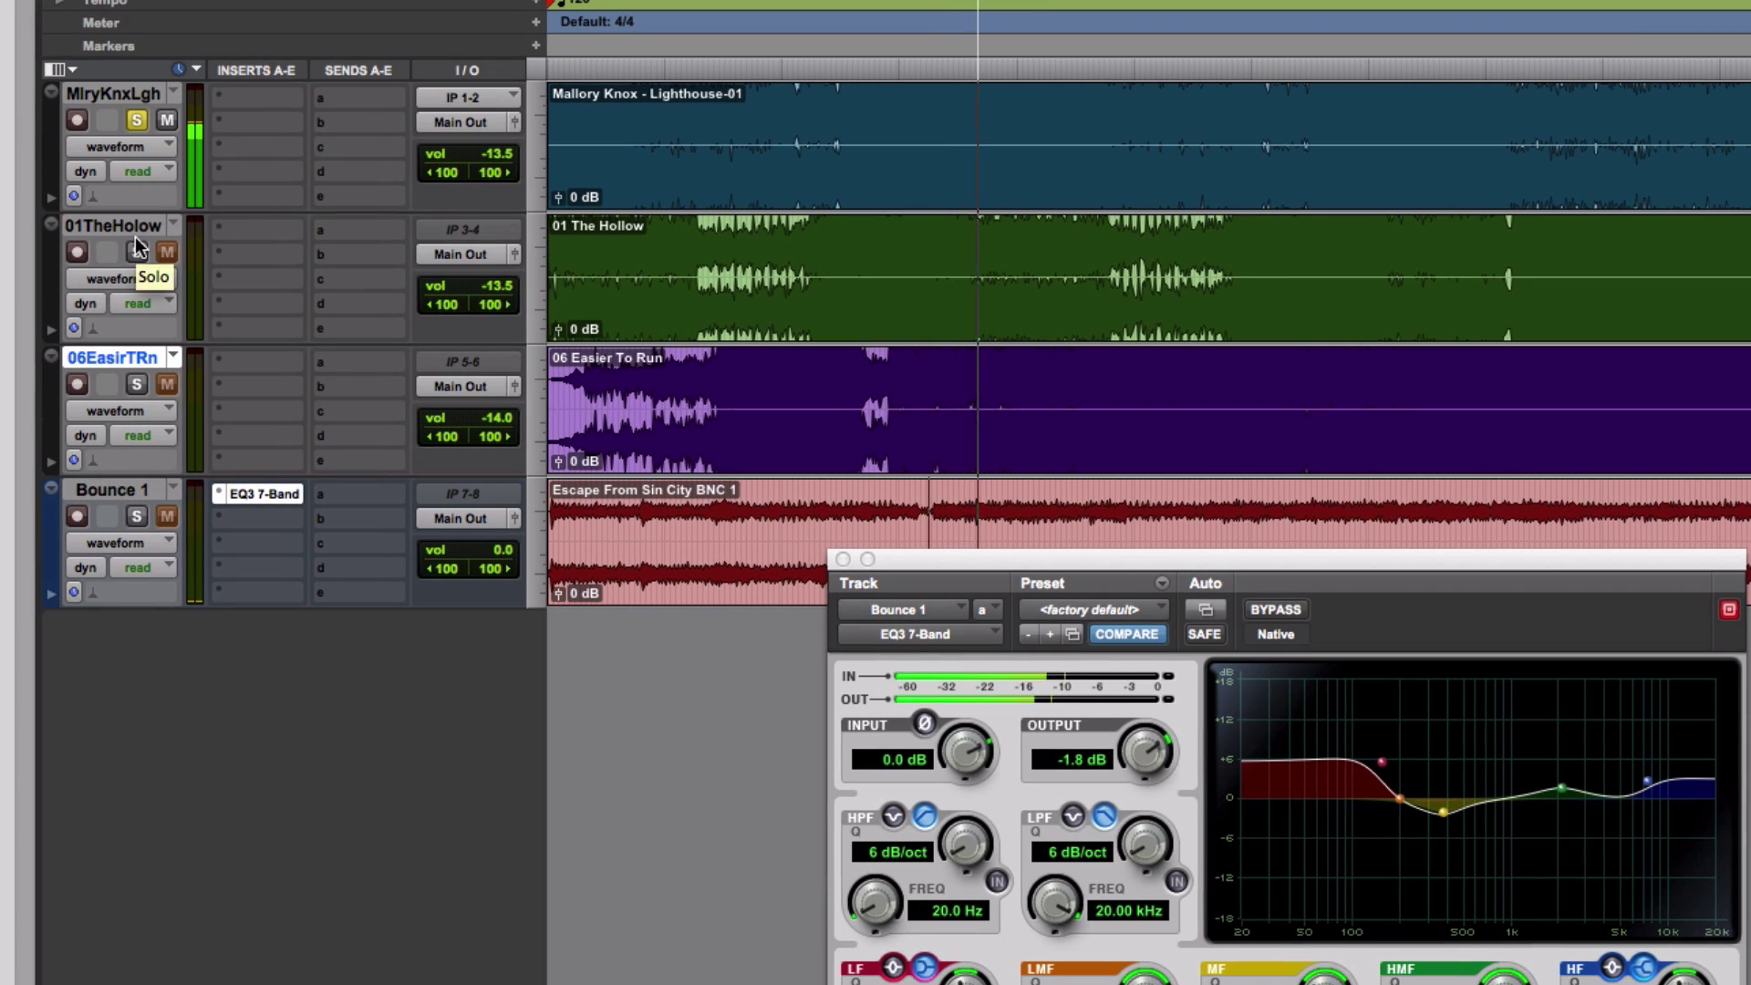
{"action": "left_click", "coordinate": [137, 516]}
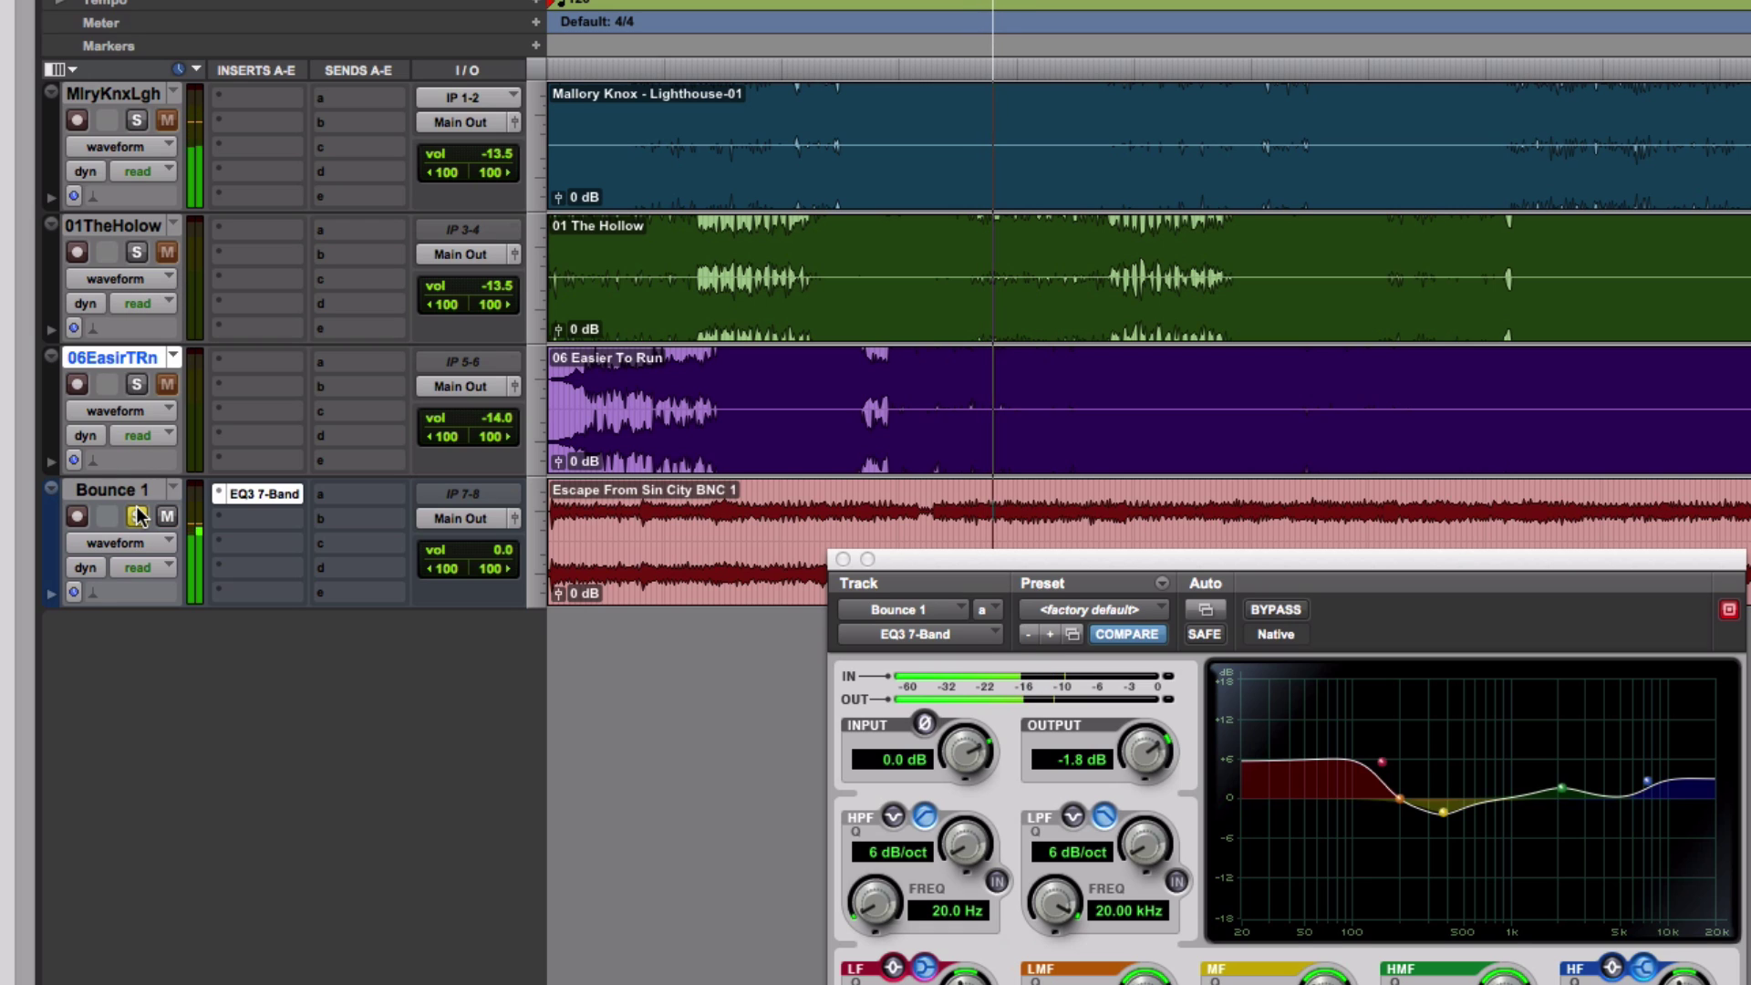
{"action": "left_click", "coordinate": [141, 254]}
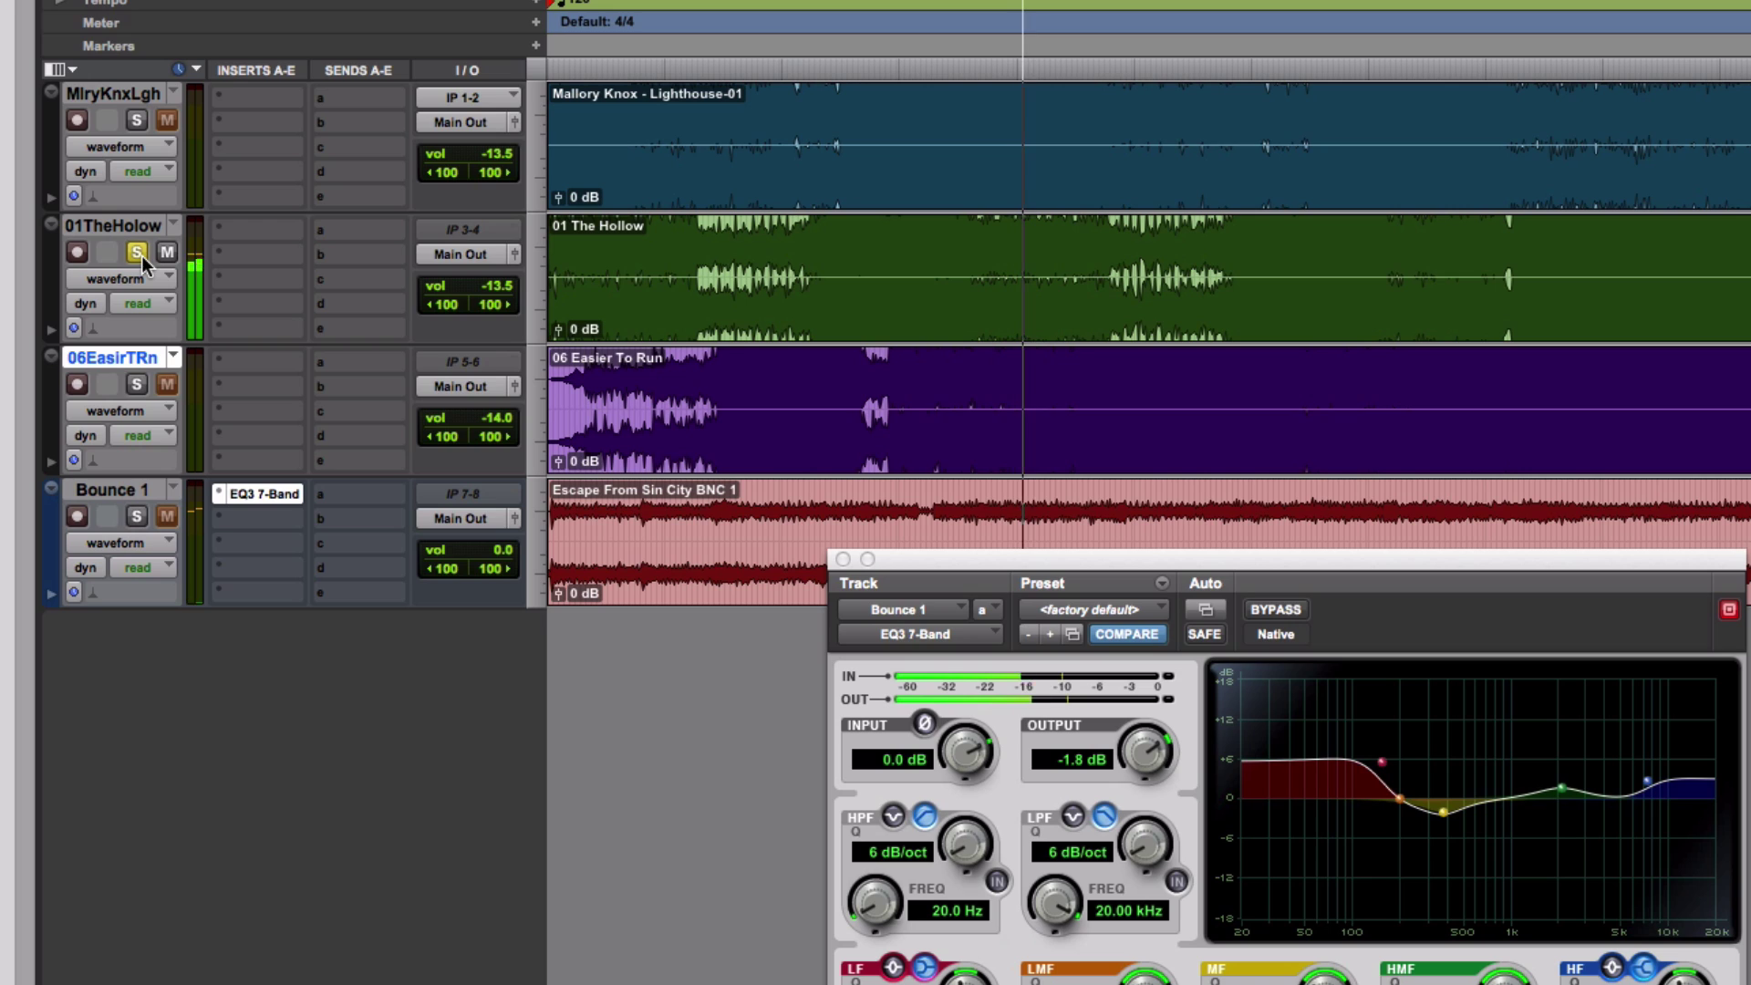
{"action": "left_click", "coordinate": [137, 518]}
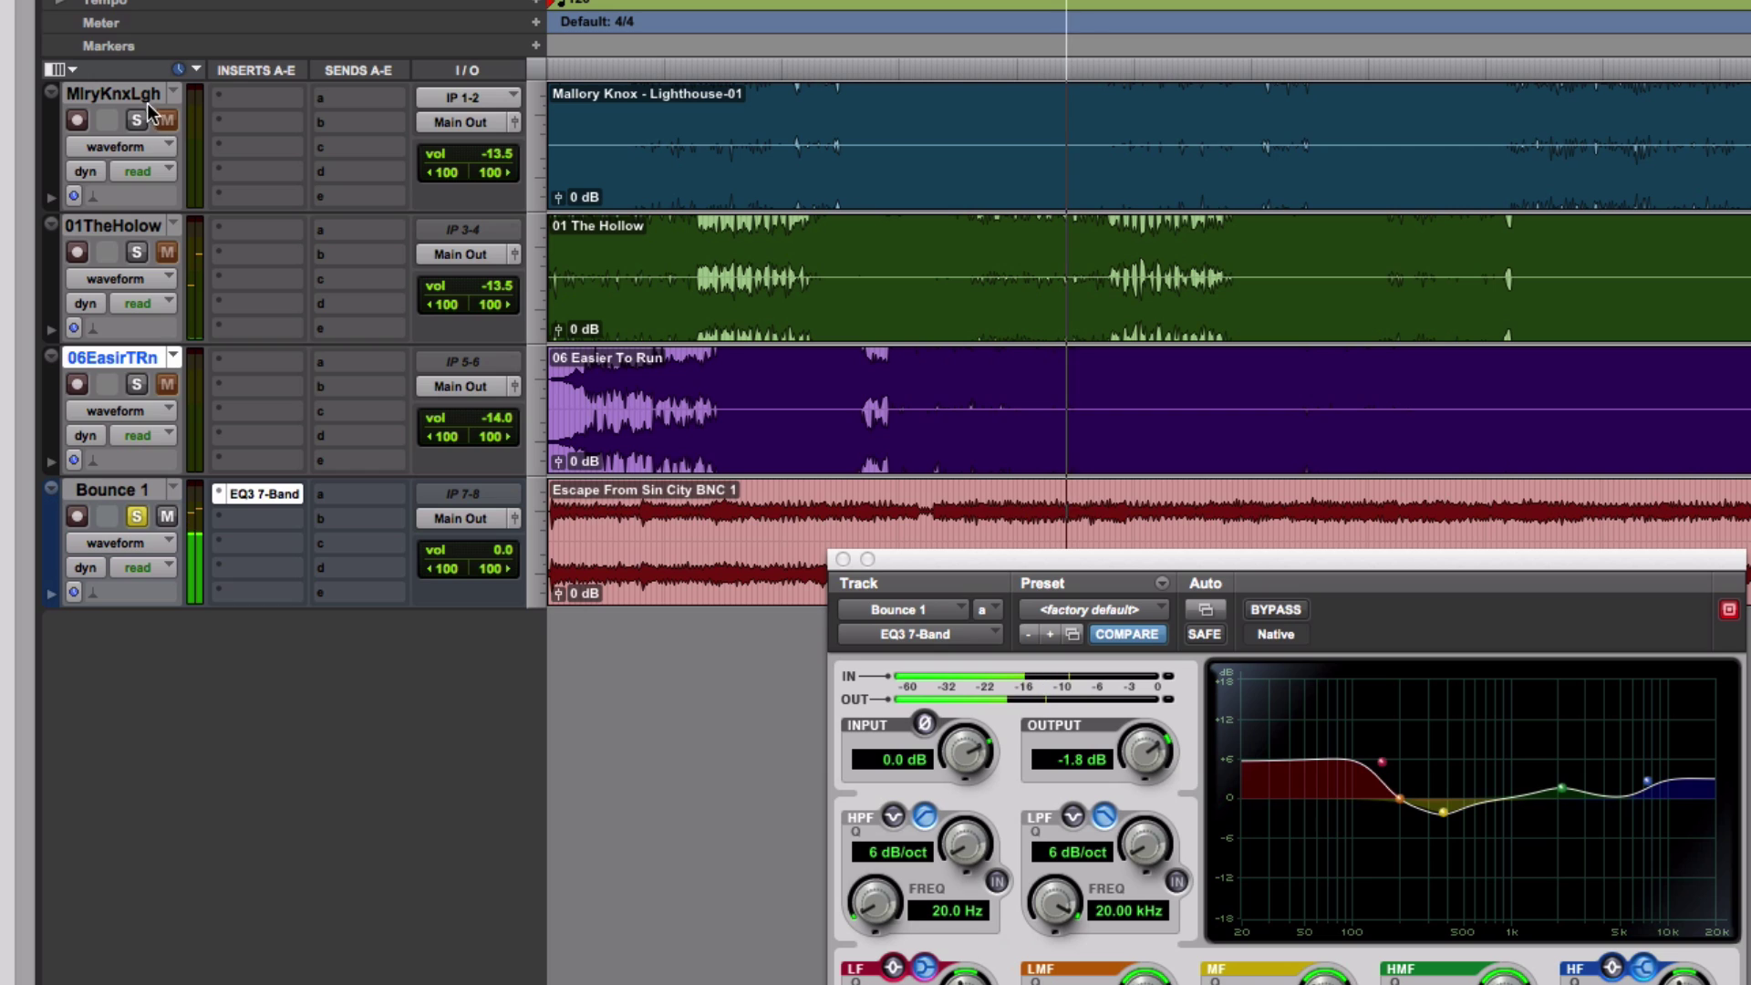
{"action": "left_click", "coordinate": [139, 250]}
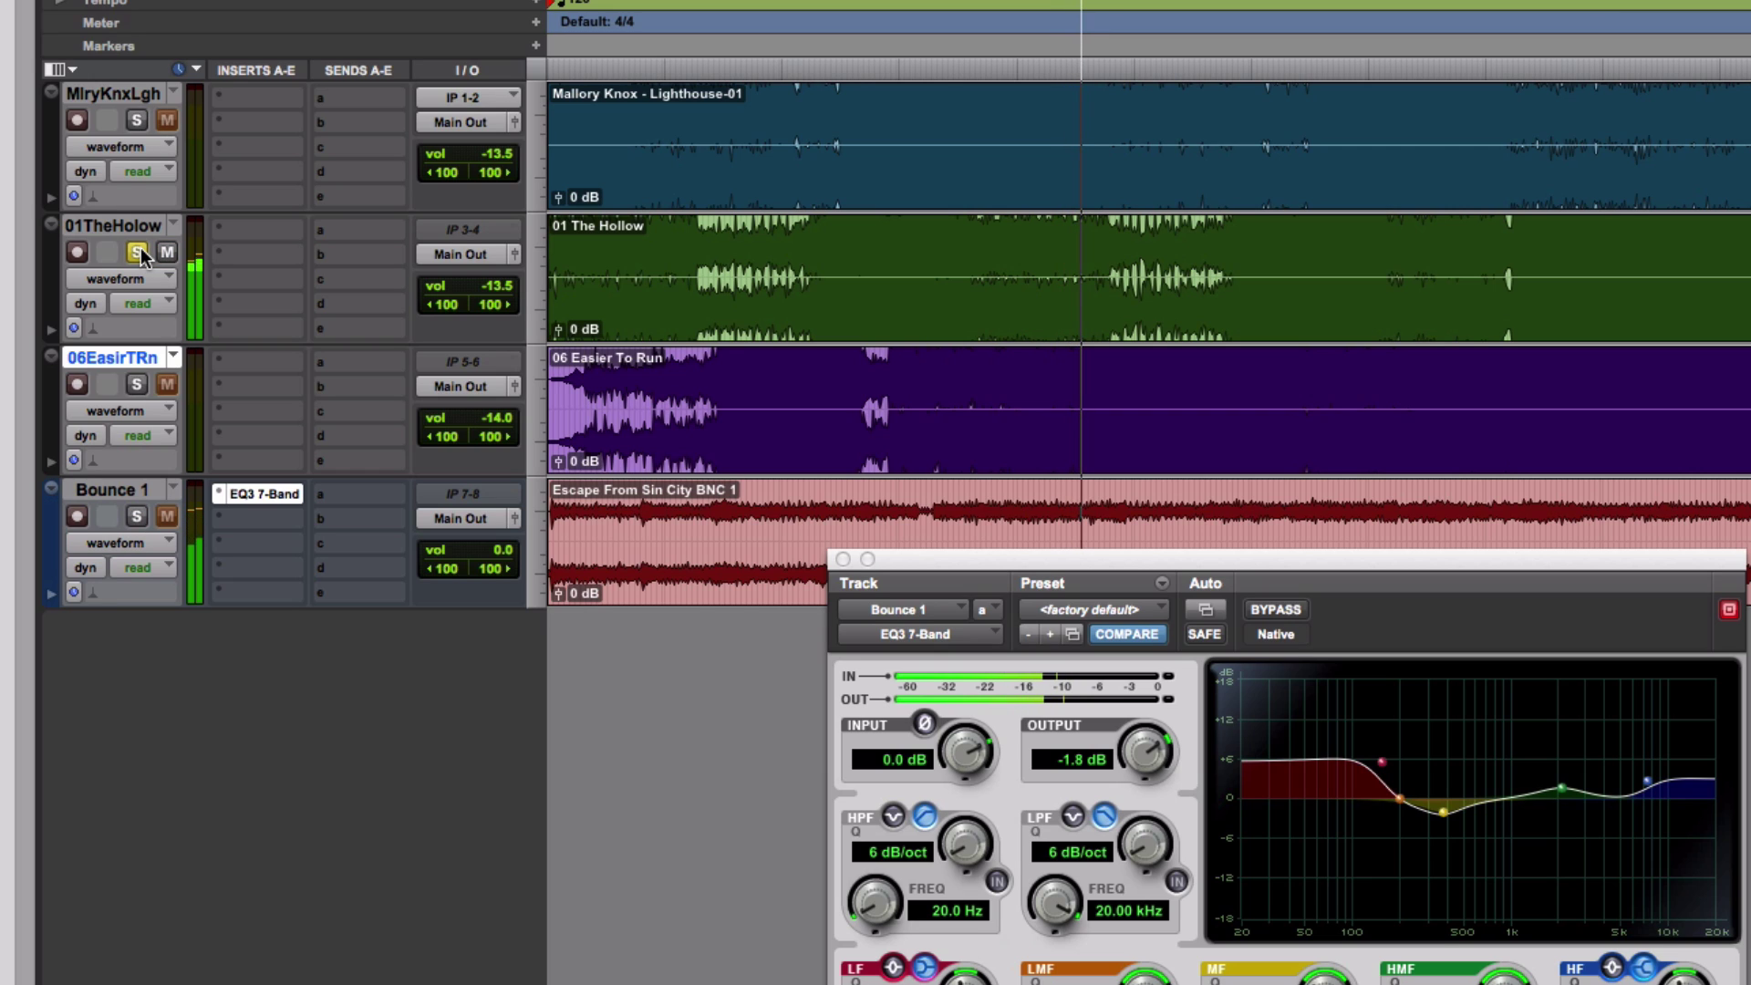
{"action": "left_click", "coordinate": [138, 120]}
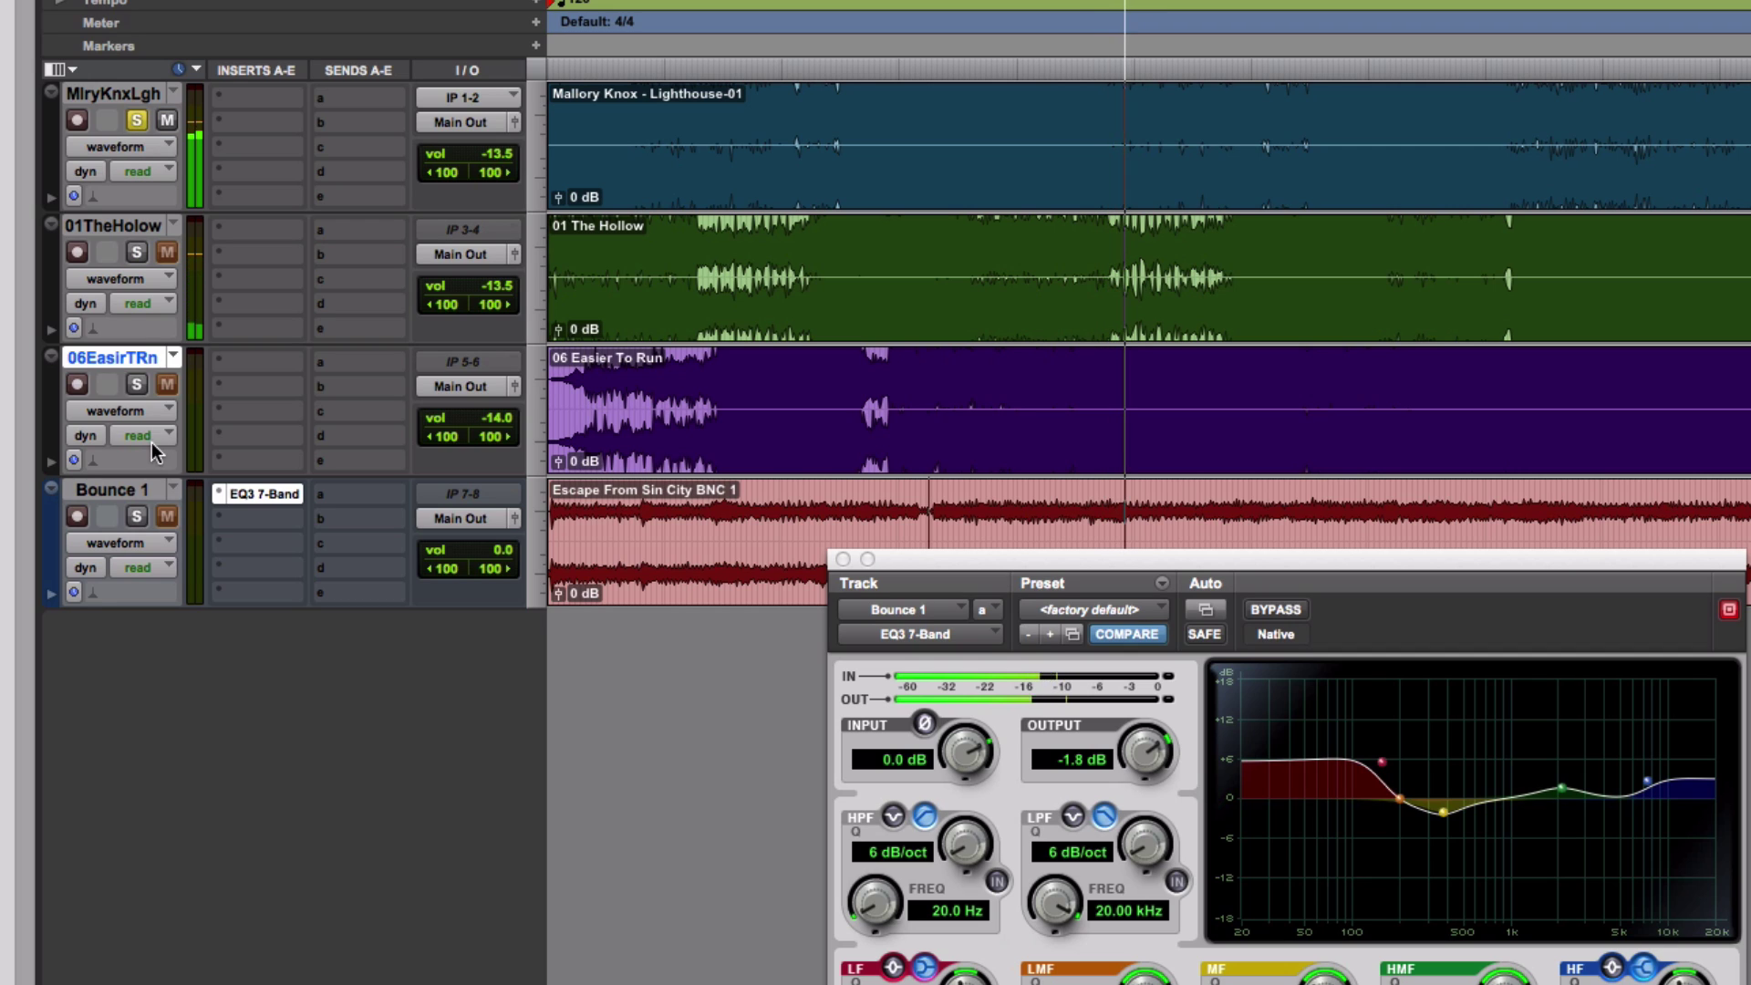
- Solo Bounce 1 during playback and compare it with the EQ bypassed and re-enabled
{"action": "left_click", "coordinate": [139, 516]}
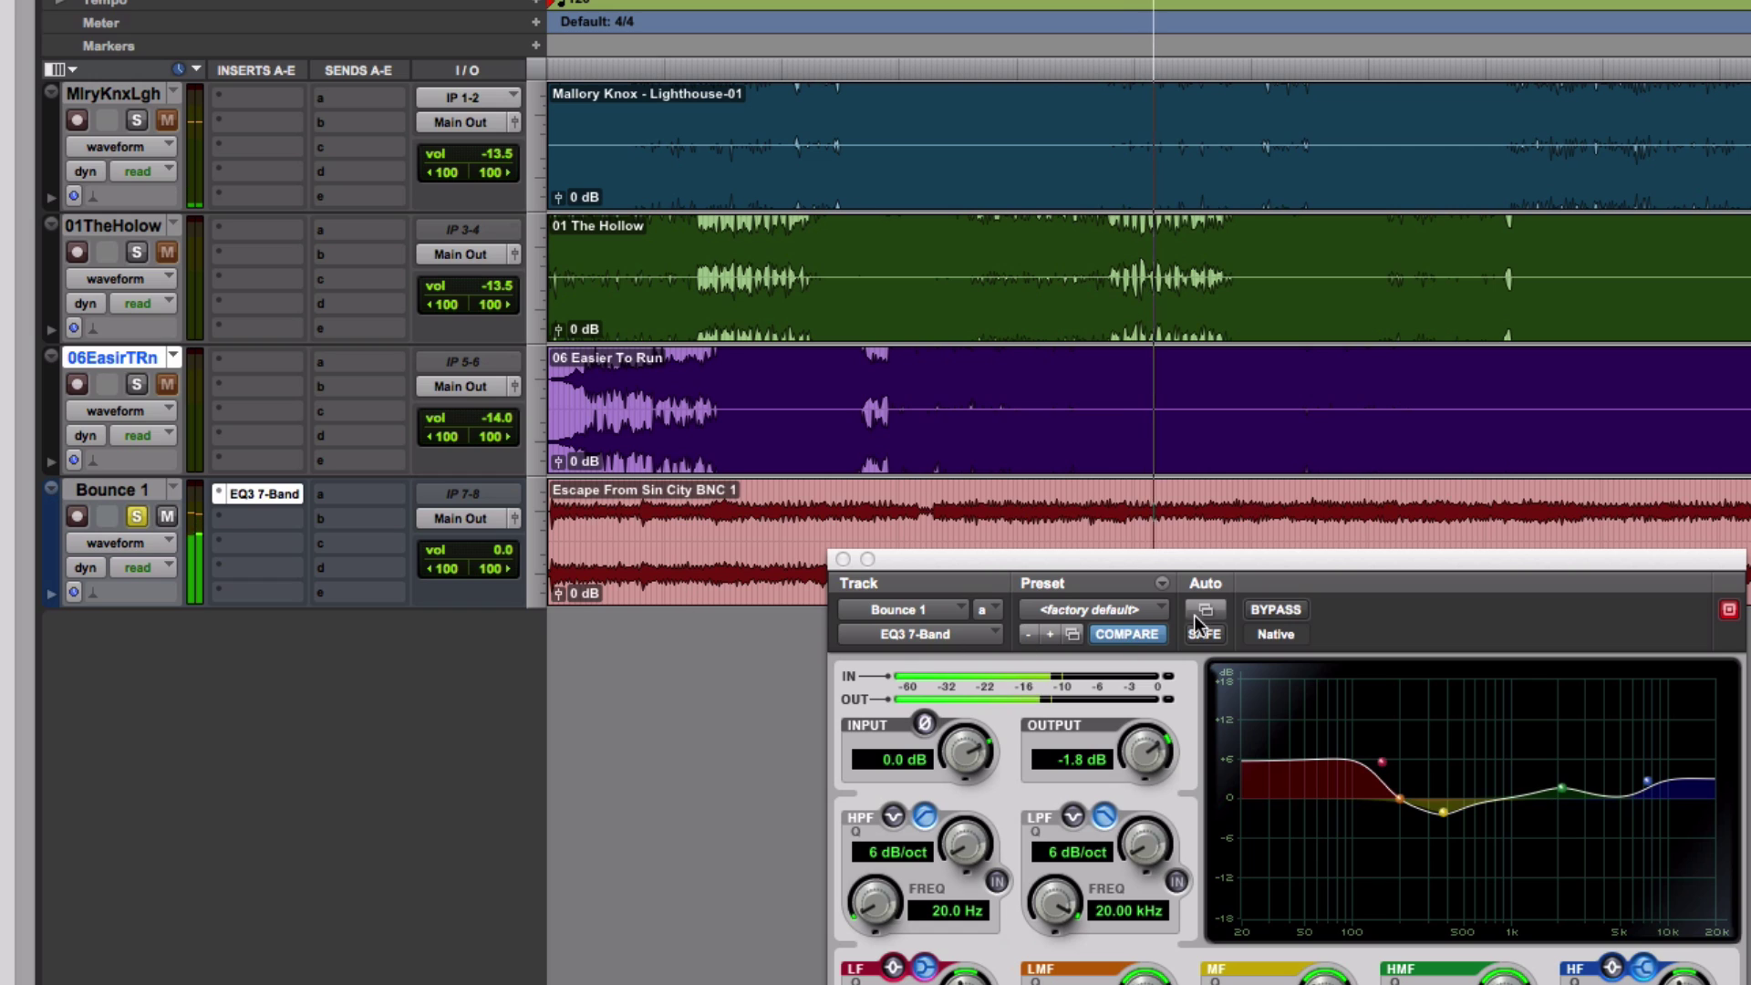
{"action": "left_click", "coordinate": [1299, 609]}
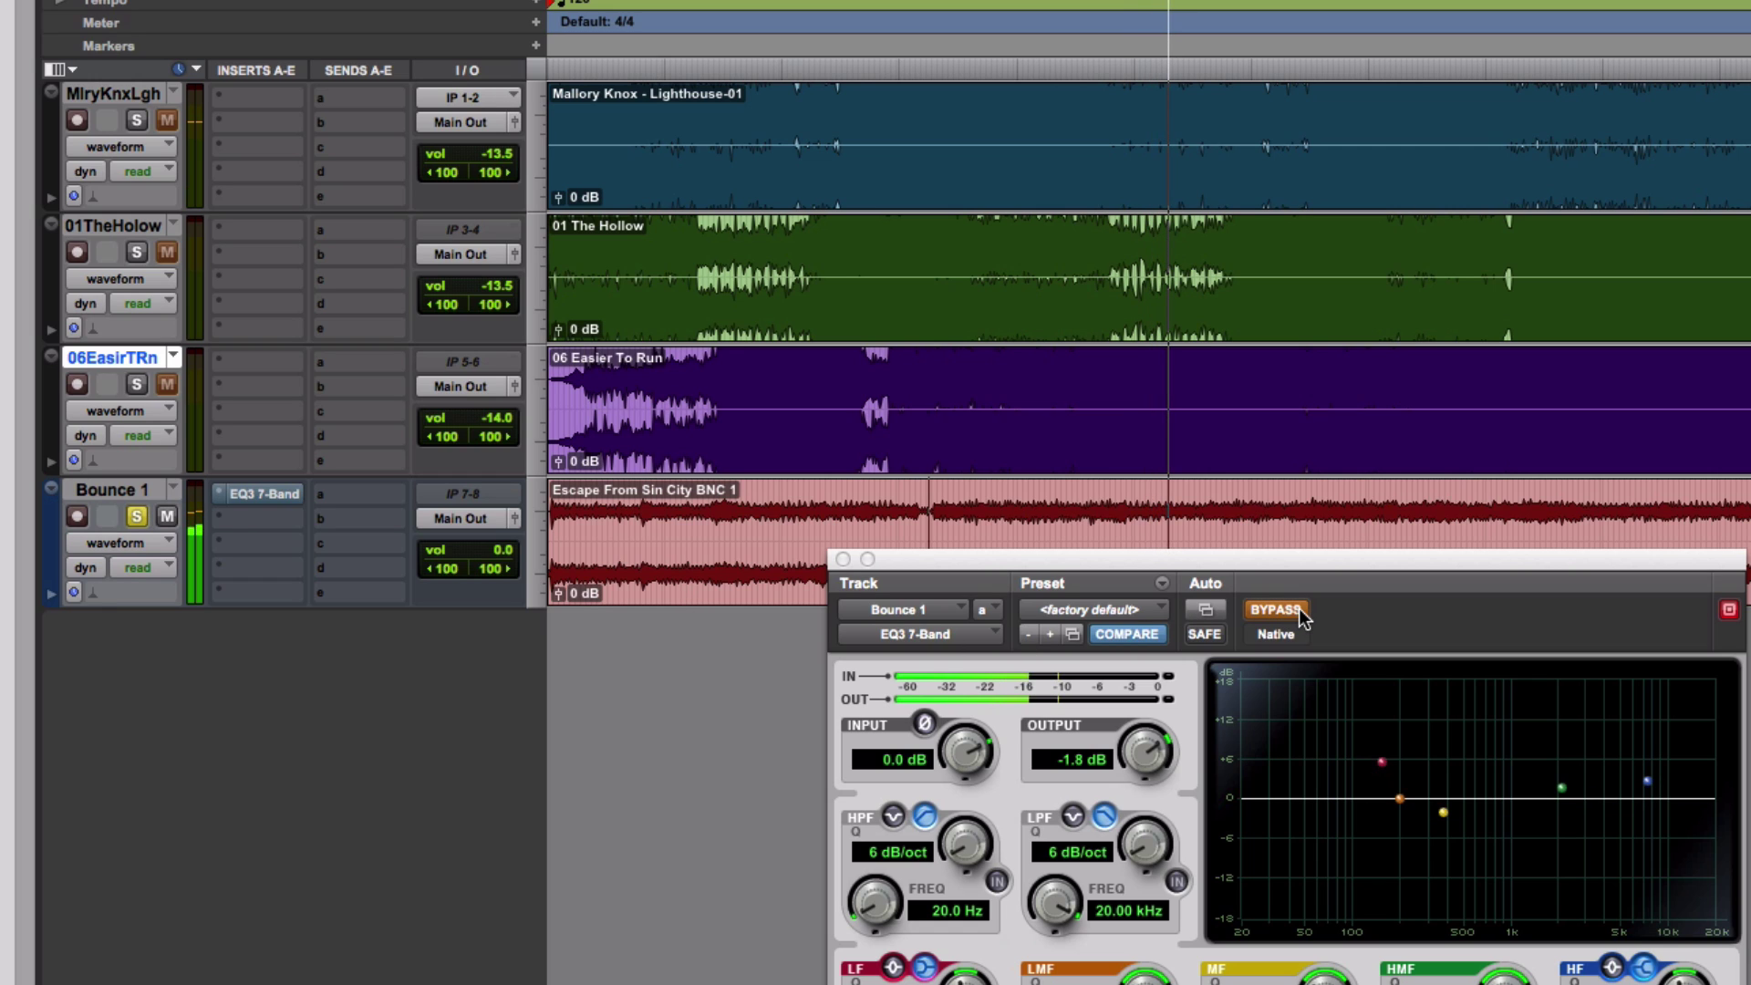
{"action": "left_click", "coordinate": [1298, 609]}
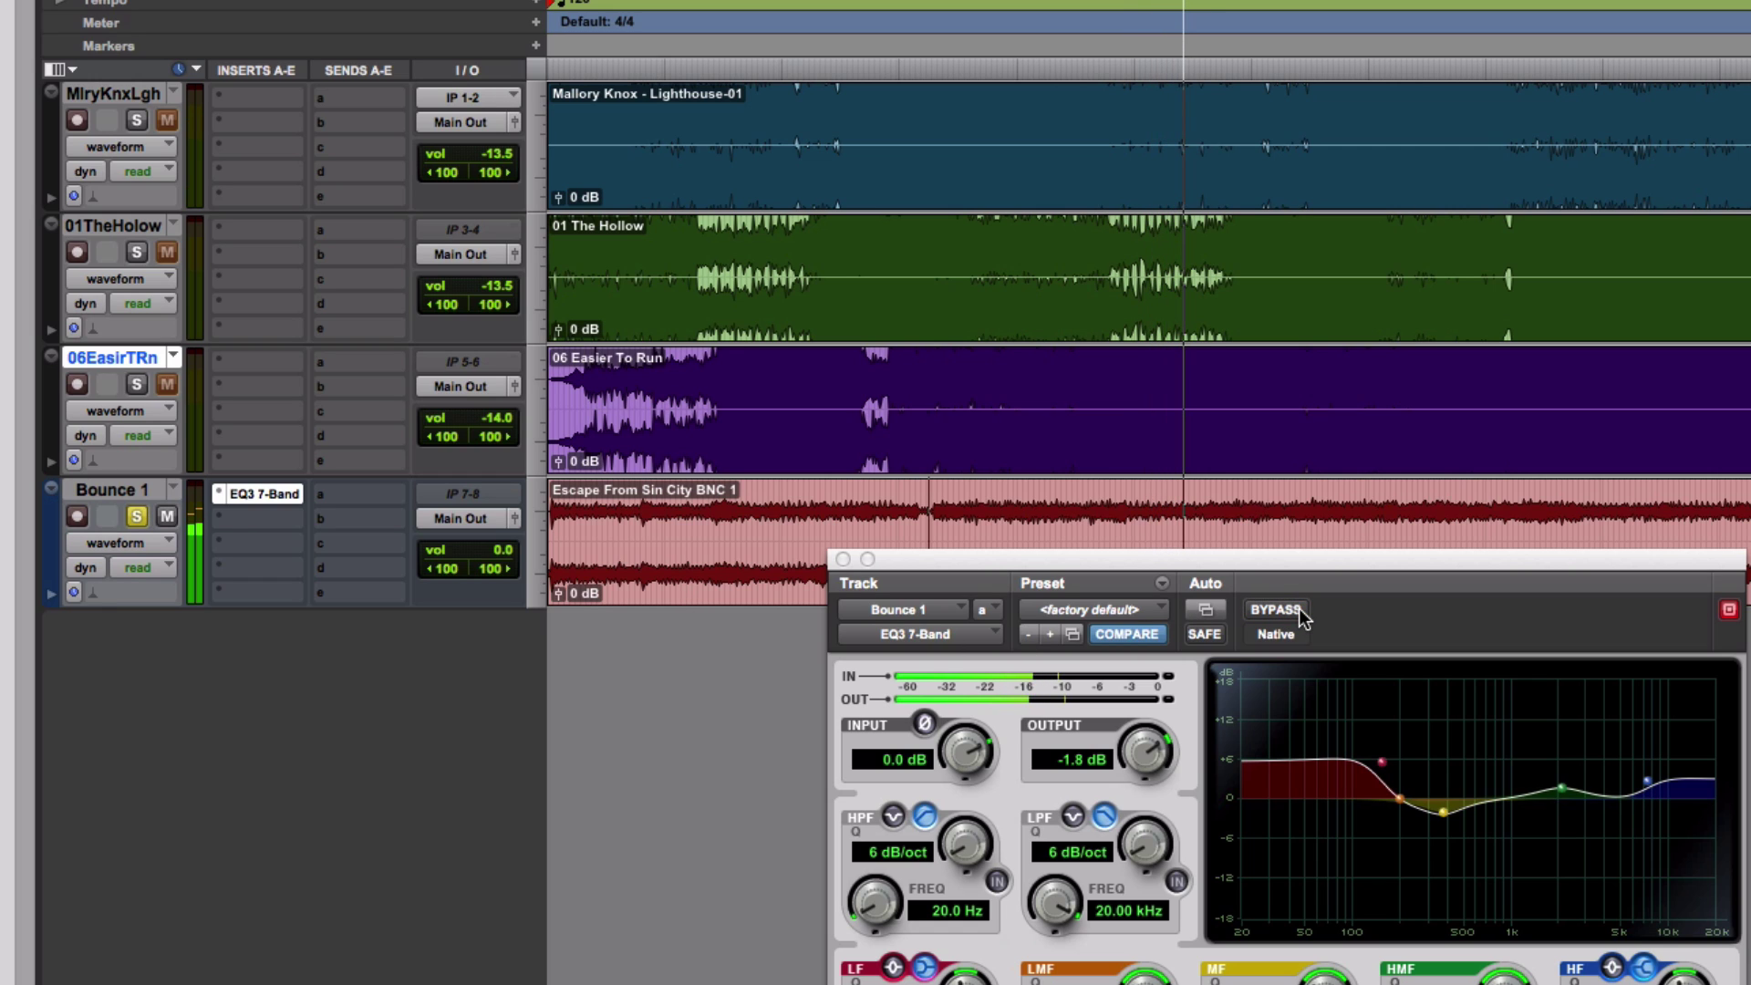